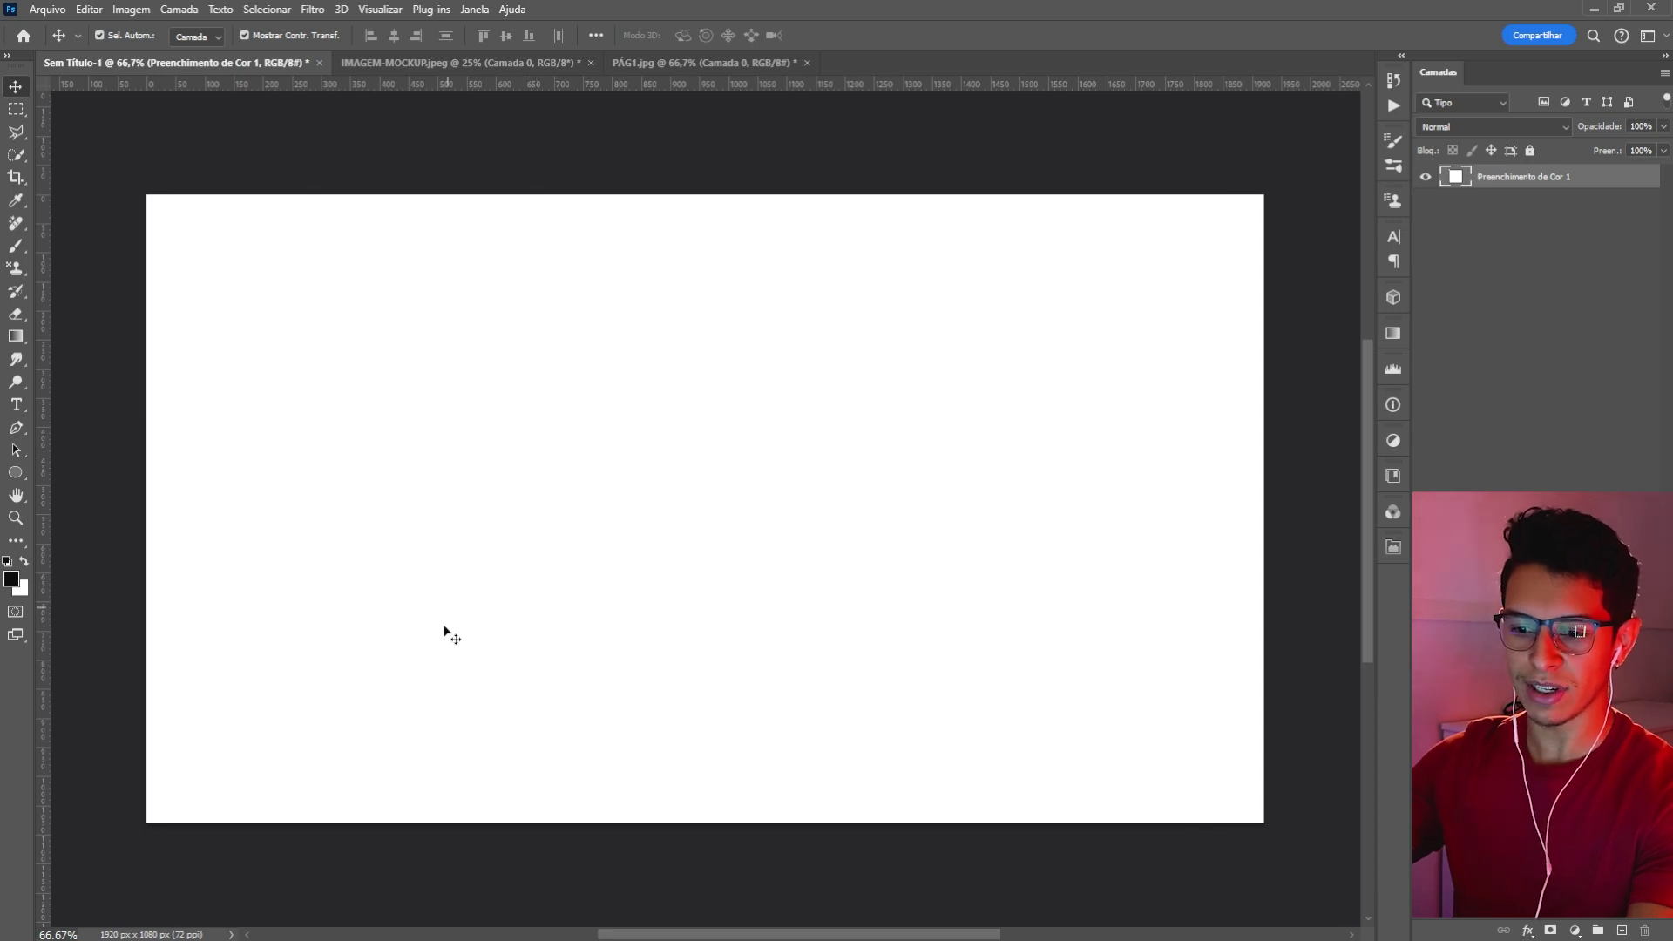
# - Look over the blank packaging image in IMAGEM-MOCKUP.jpeg and the burger artwork in PÁG1.jpg
pyautogui.click(443, 63)
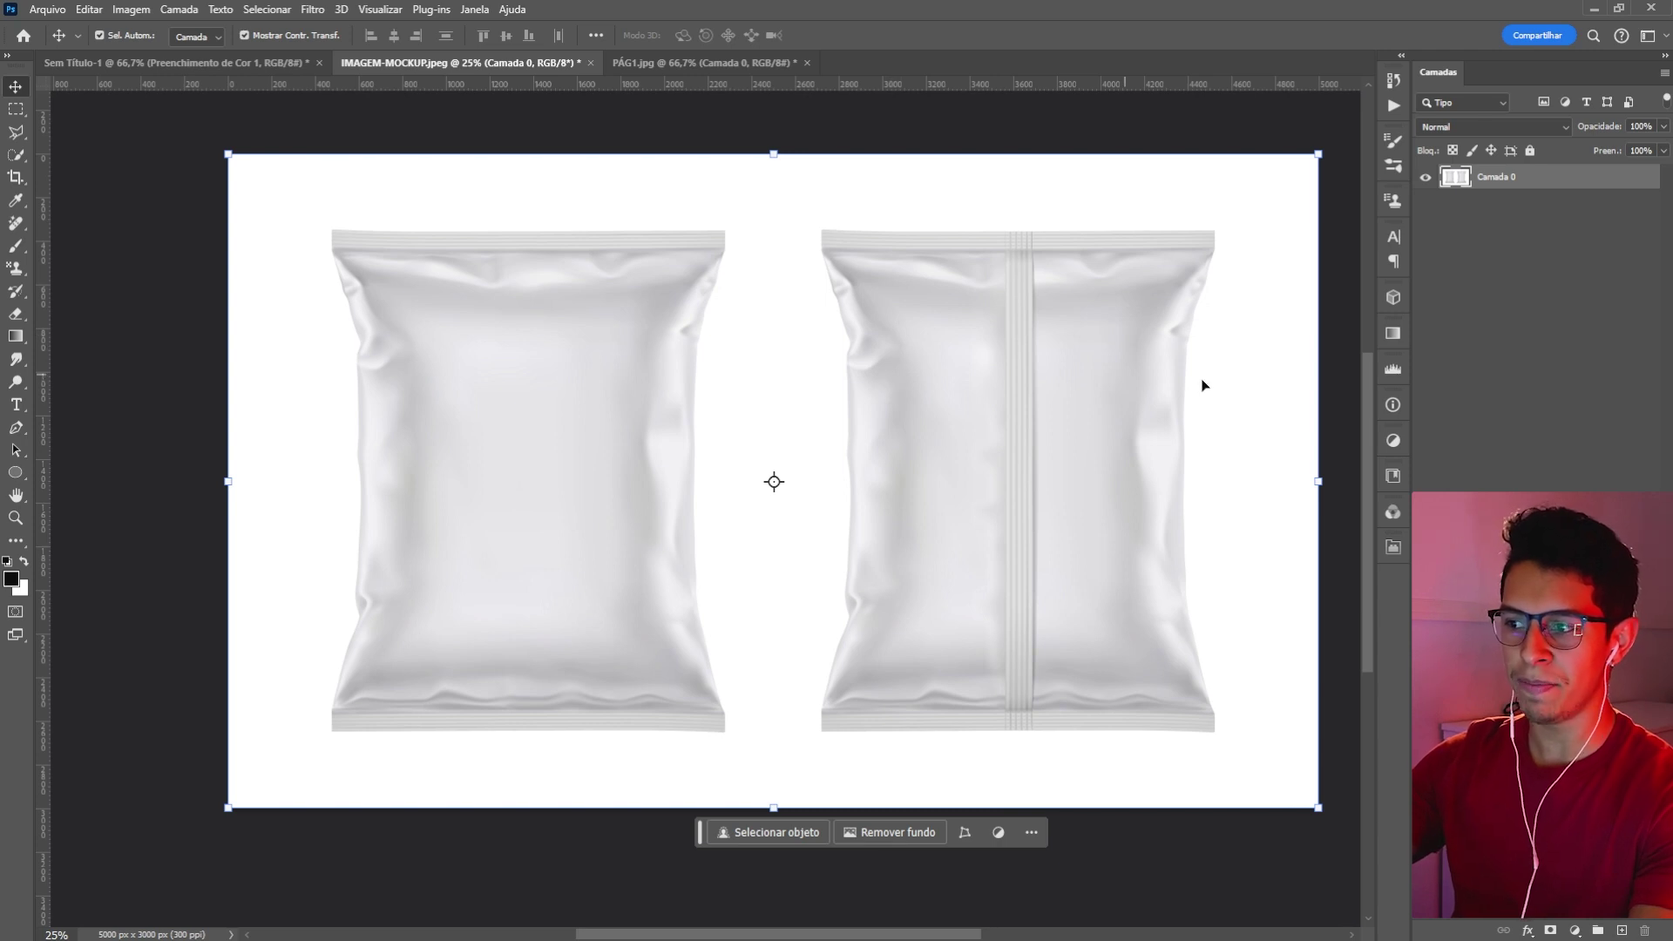
pyautogui.click(683, 60)
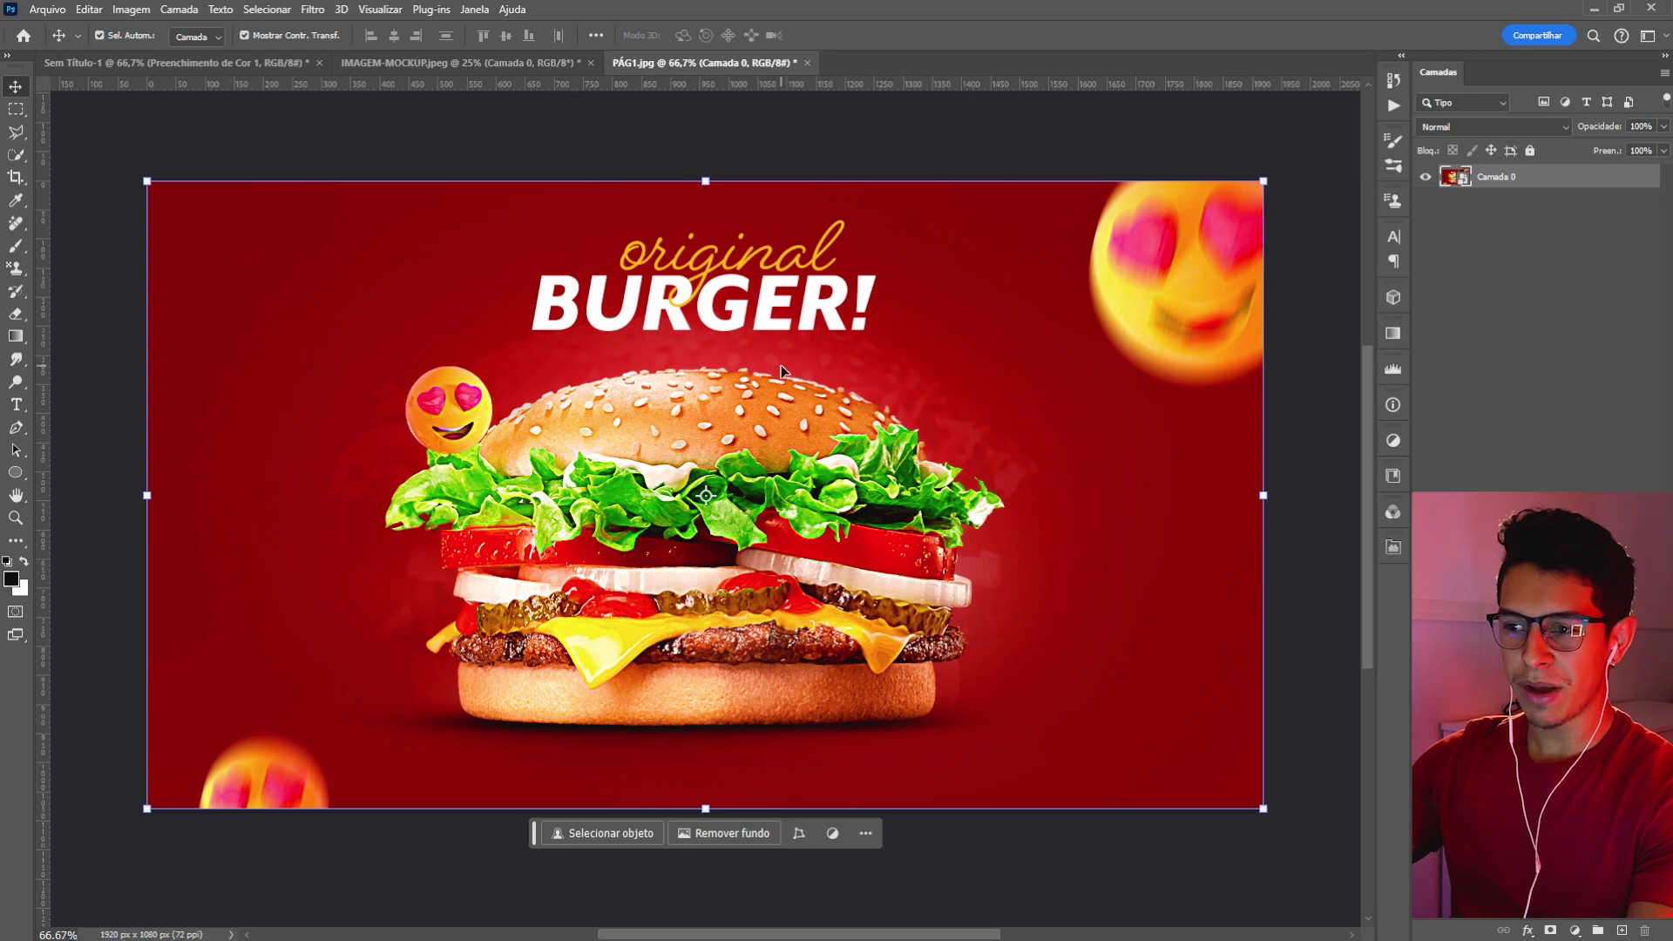
pyautogui.scroll(-1, 789, 372)
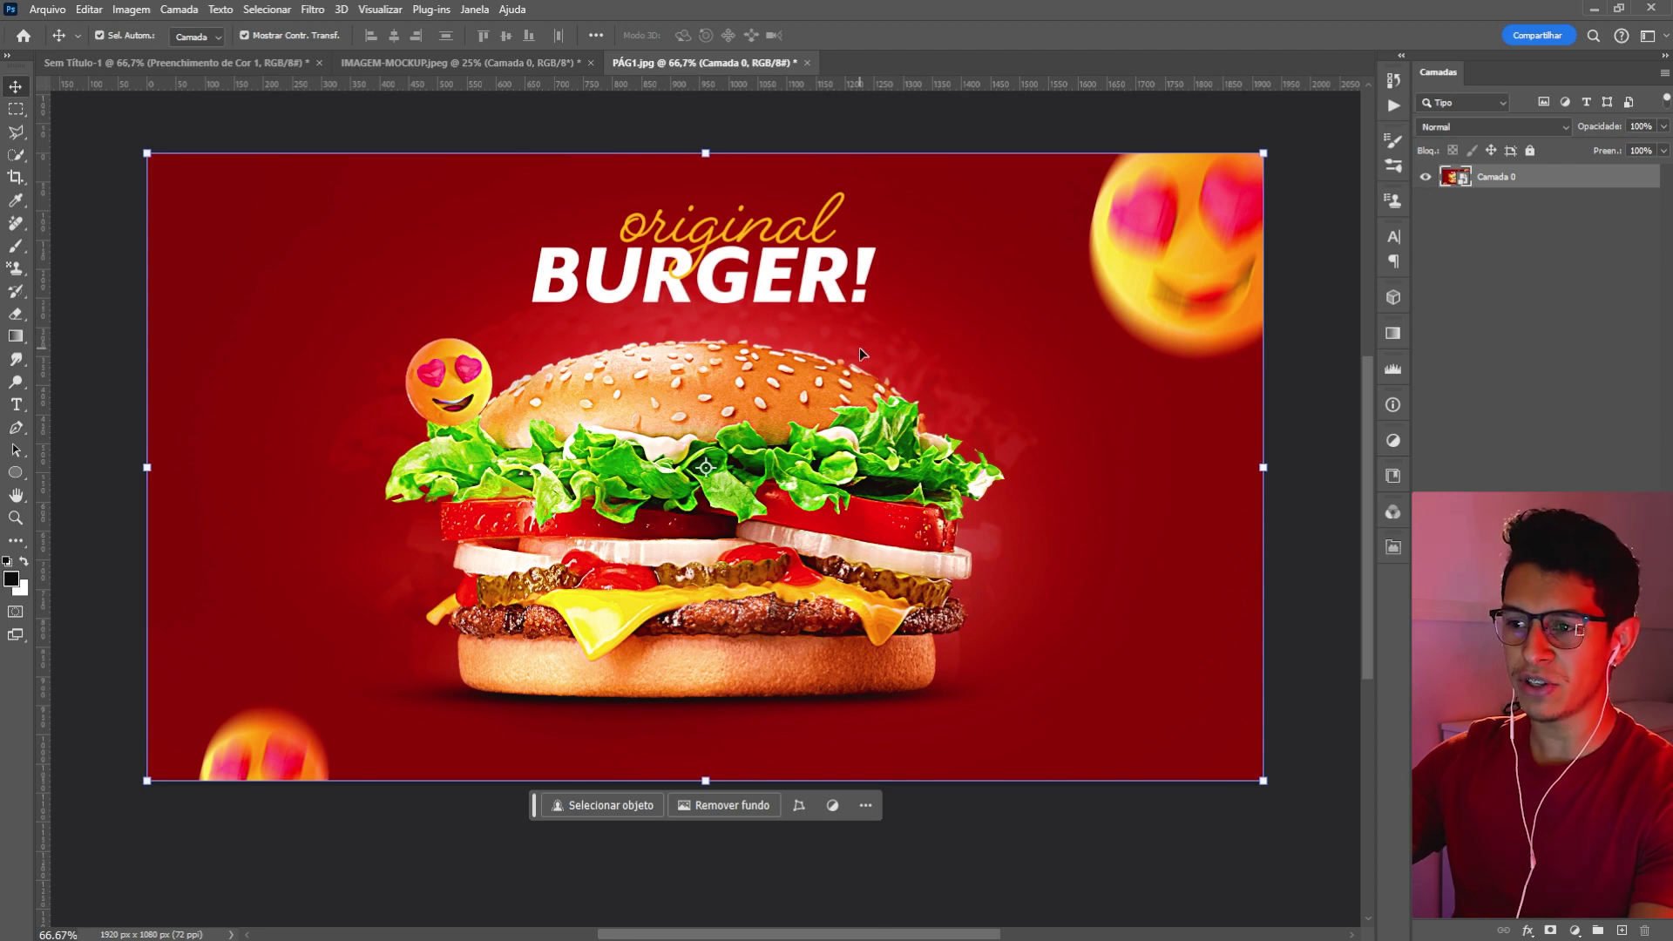
pyautogui.click(499, 64)
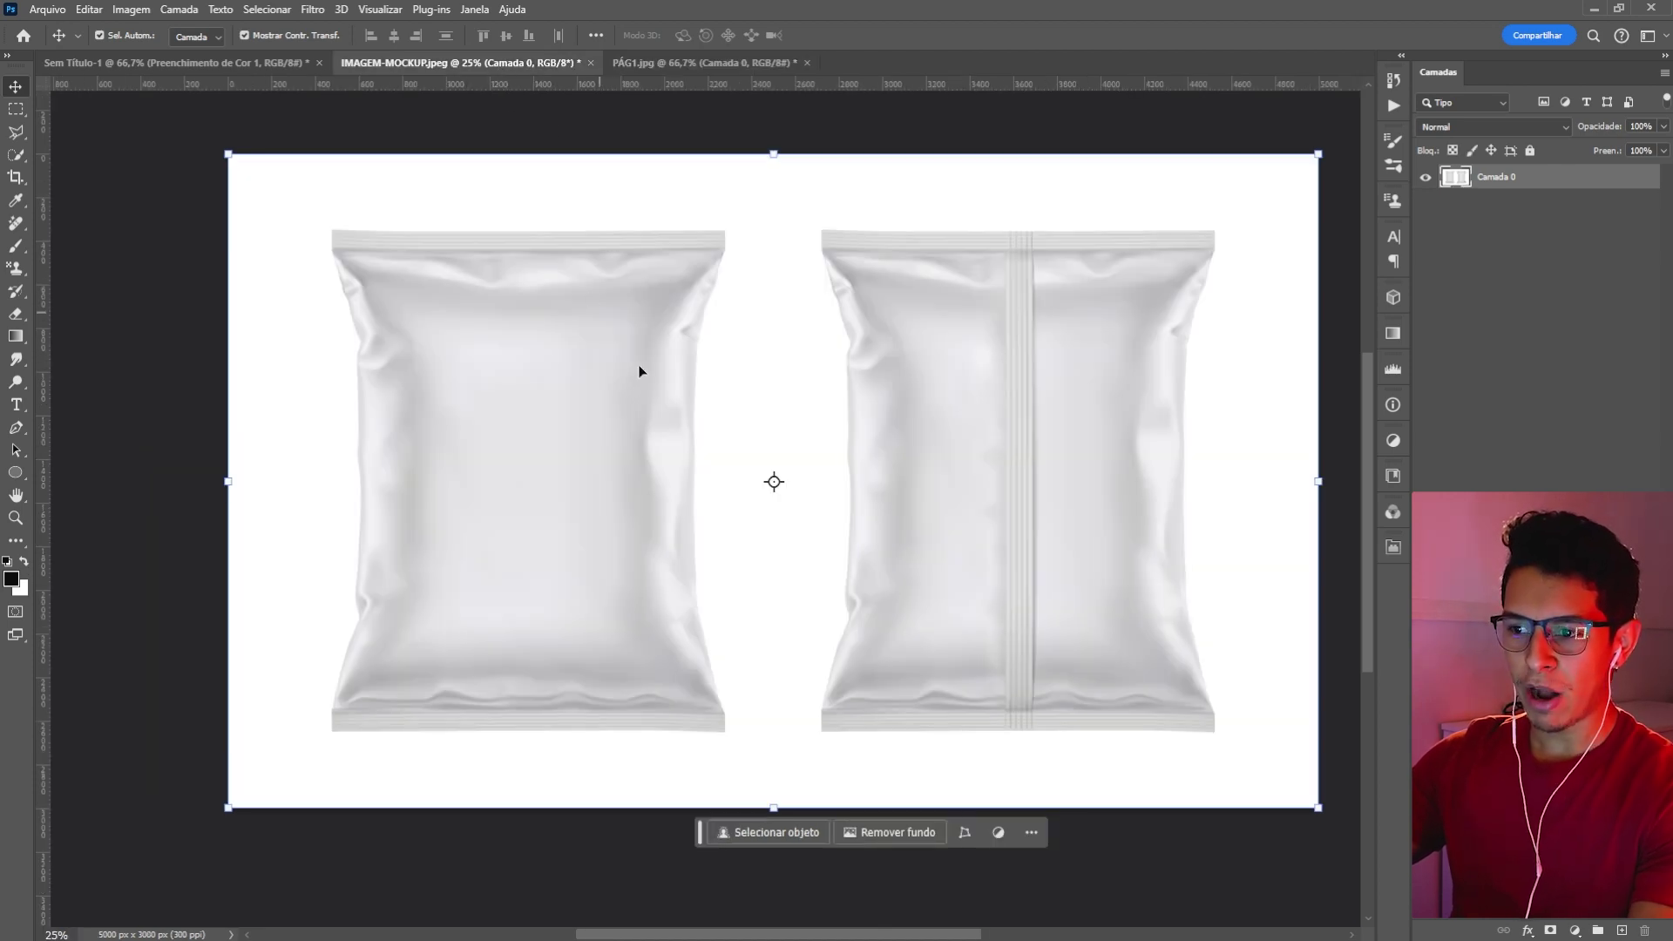
pyautogui.hscroll(-3, 677, 373)
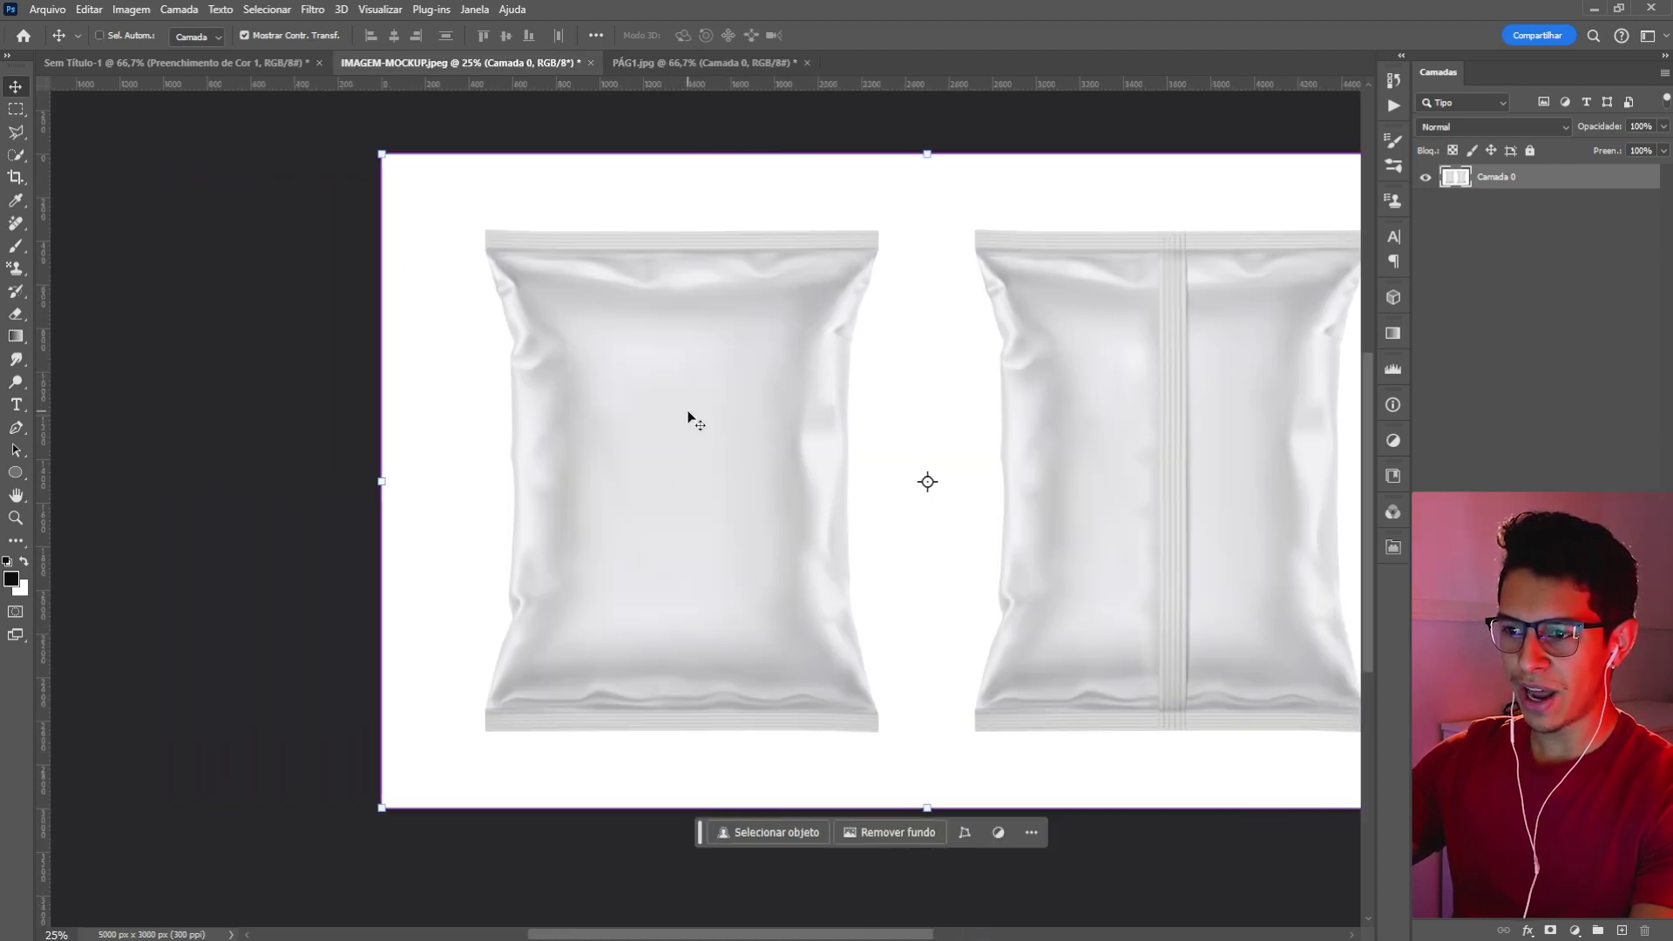
# - Copy a rectangular area around the front package without the back seam to a new layer, and hide the original layer Camada 0
pyautogui.click(16, 109)
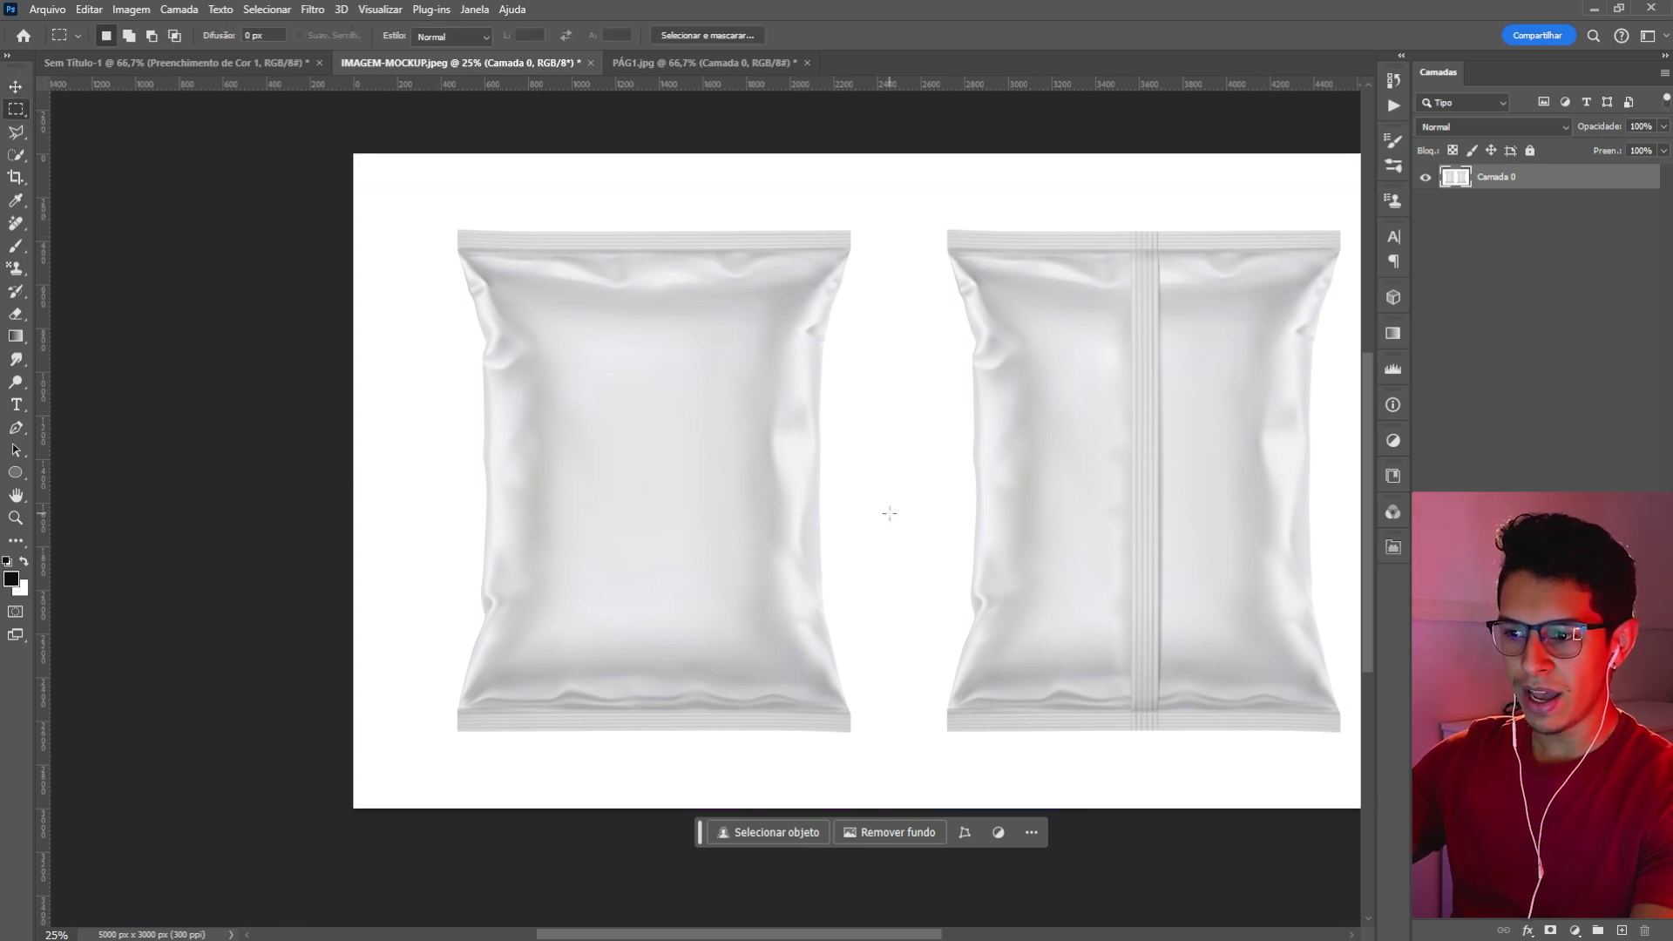
pyautogui.hscroll(2, 874, 523)
pyautogui.press('v')
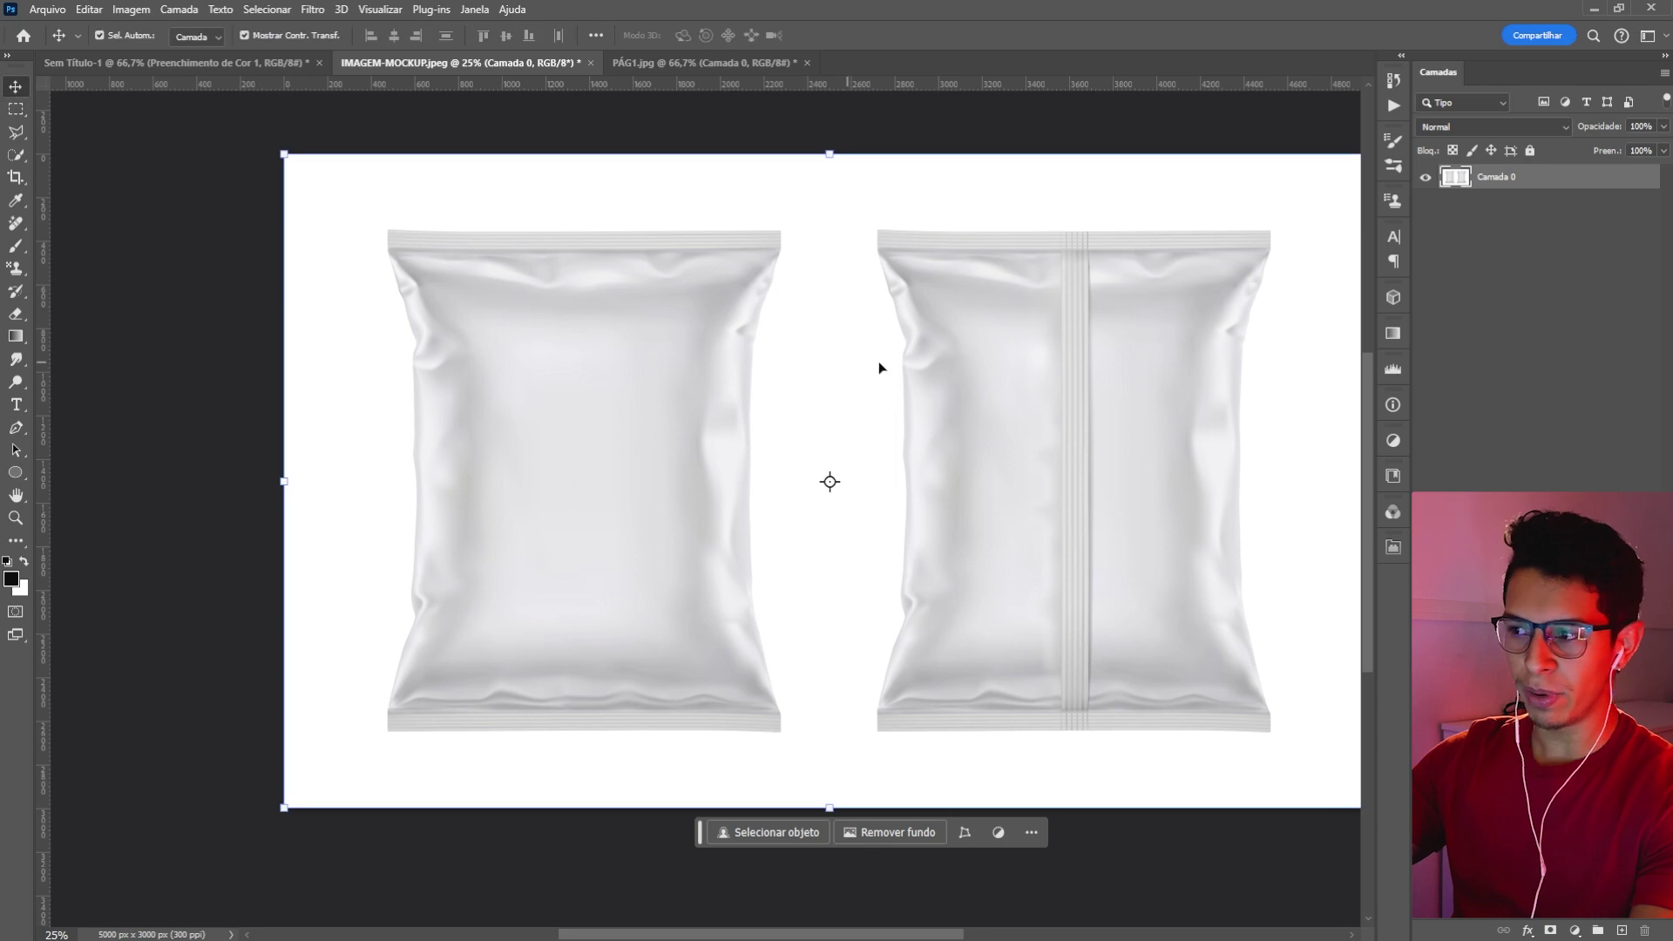
pyautogui.click(15, 109)
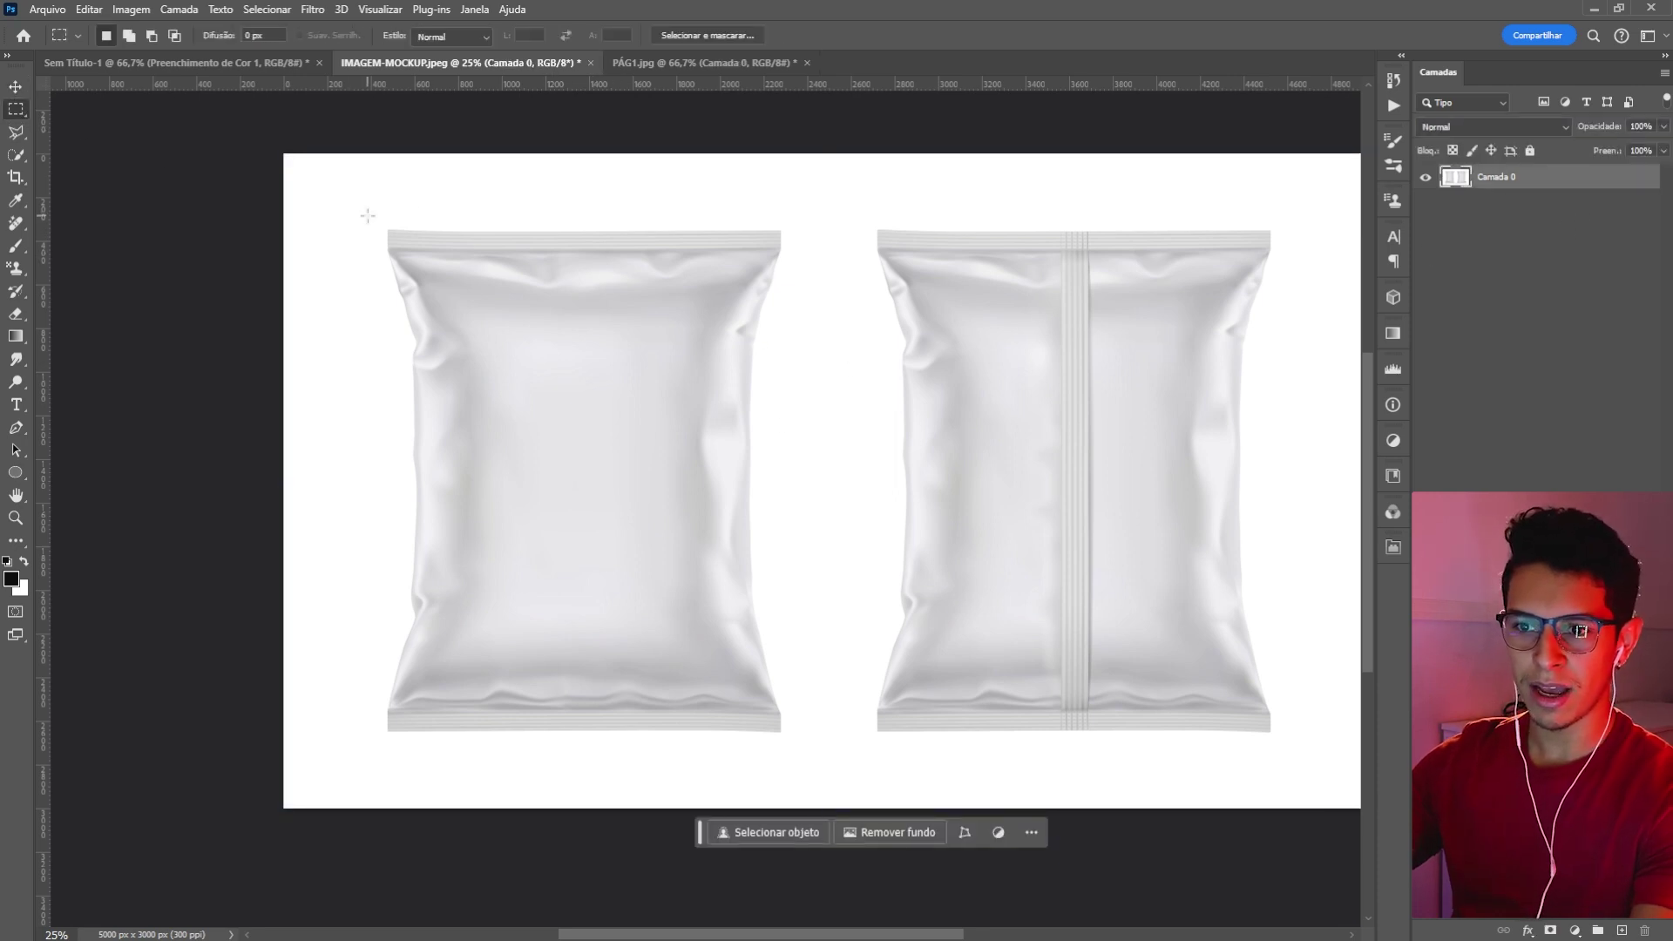
pyautogui.click(372, 218)
pyautogui.moveTo(372, 219); pyautogui.dragTo(799, 746)
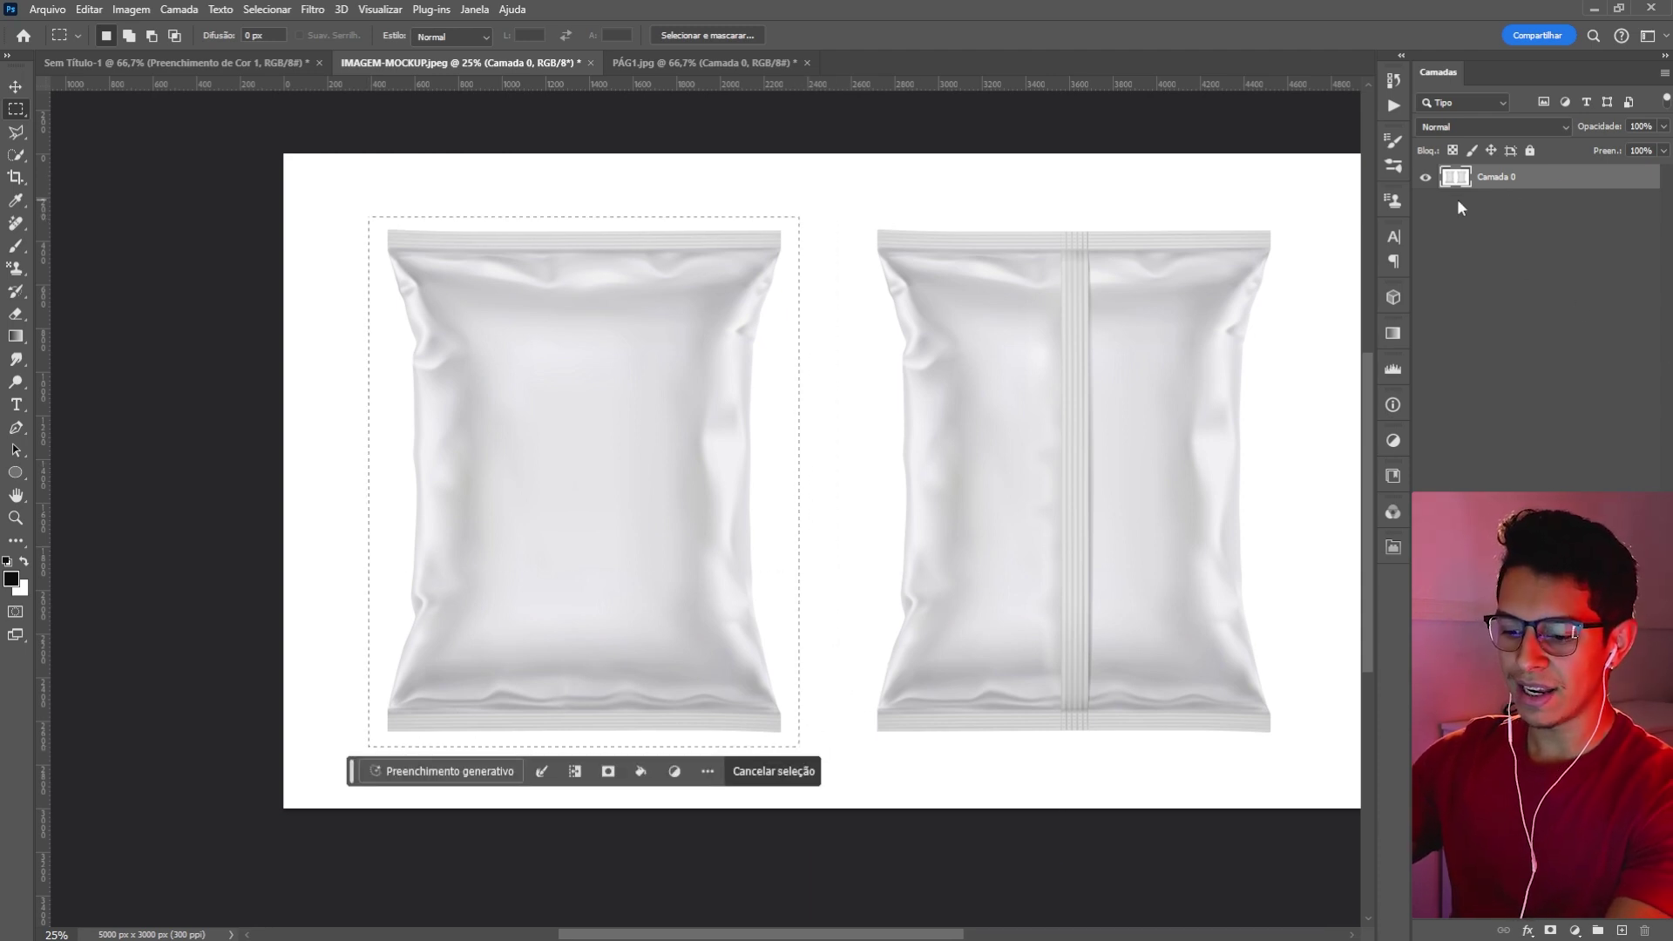
pyautogui.hotkey('ctrl', 'j')
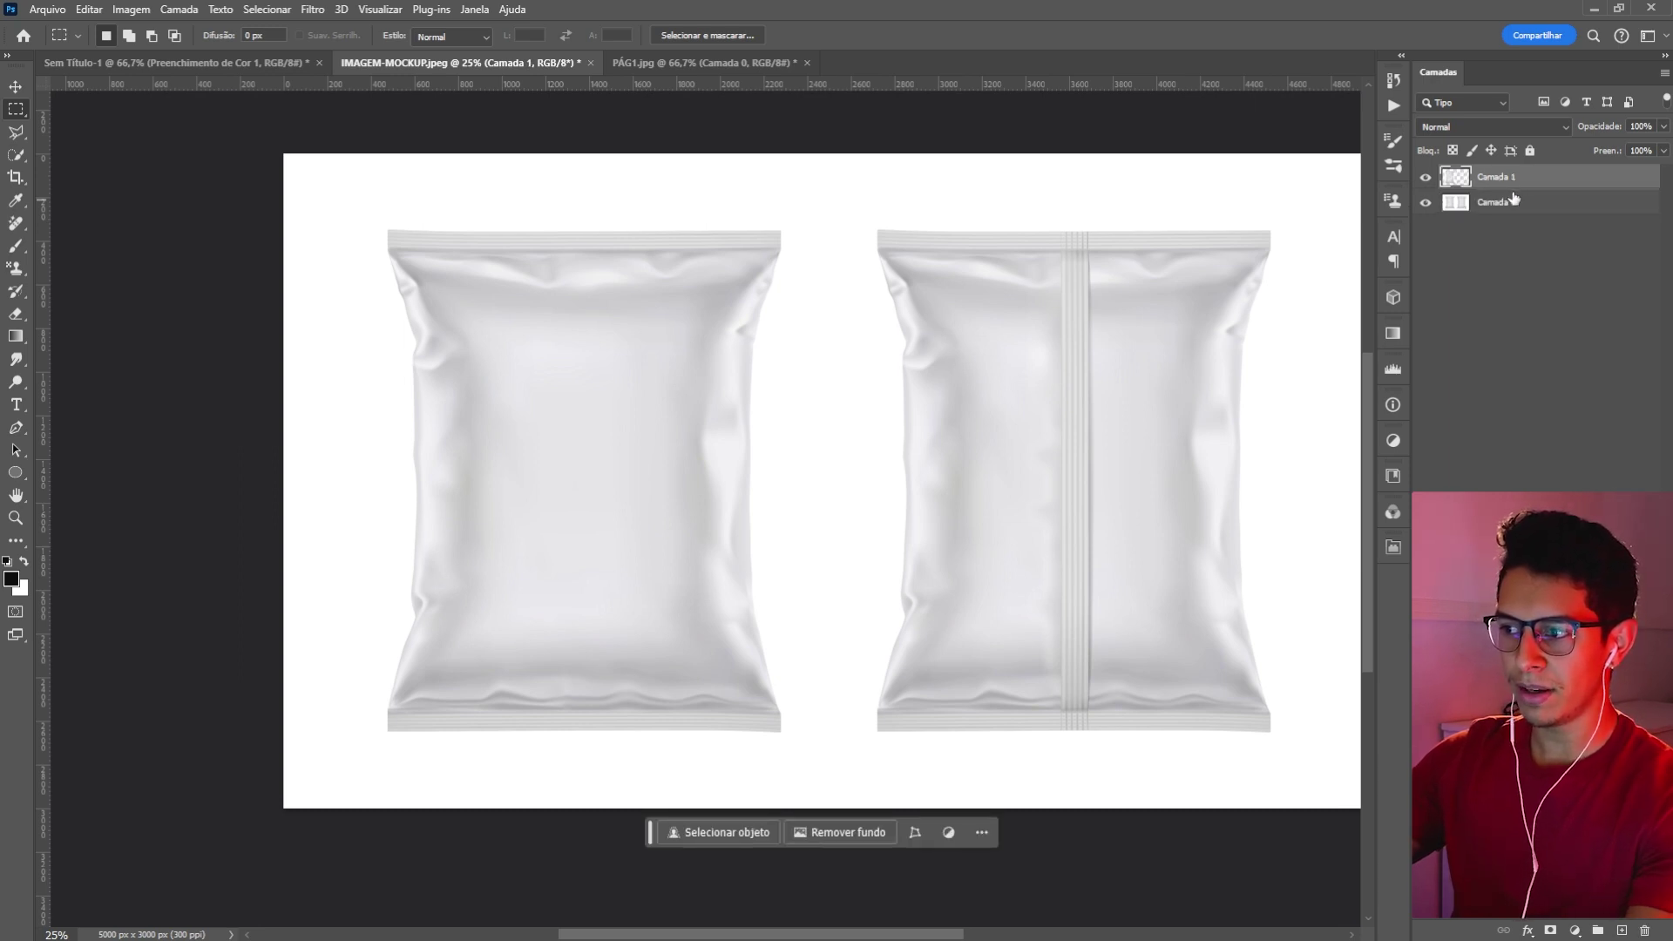
pyautogui.click(1426, 203)
pyautogui.hscroll(-1, 836, 436)
pyautogui.click(16, 87)
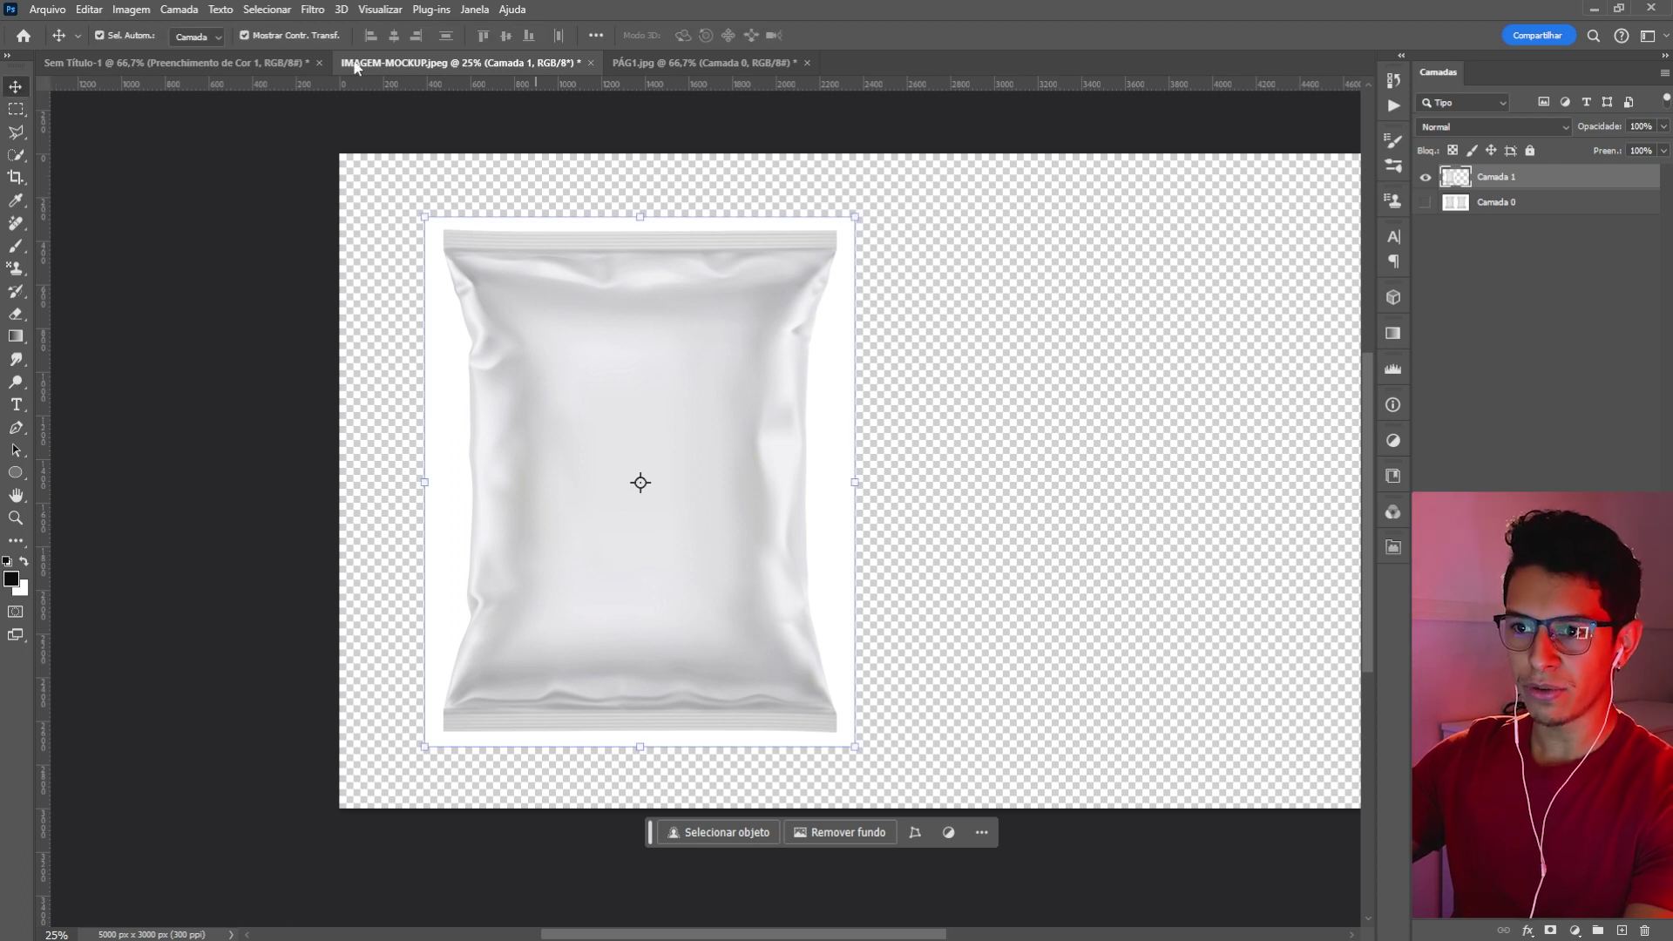
# - Select the package automatically with Select Subject and check how the selection follows its edges
pyautogui.click(268, 11)
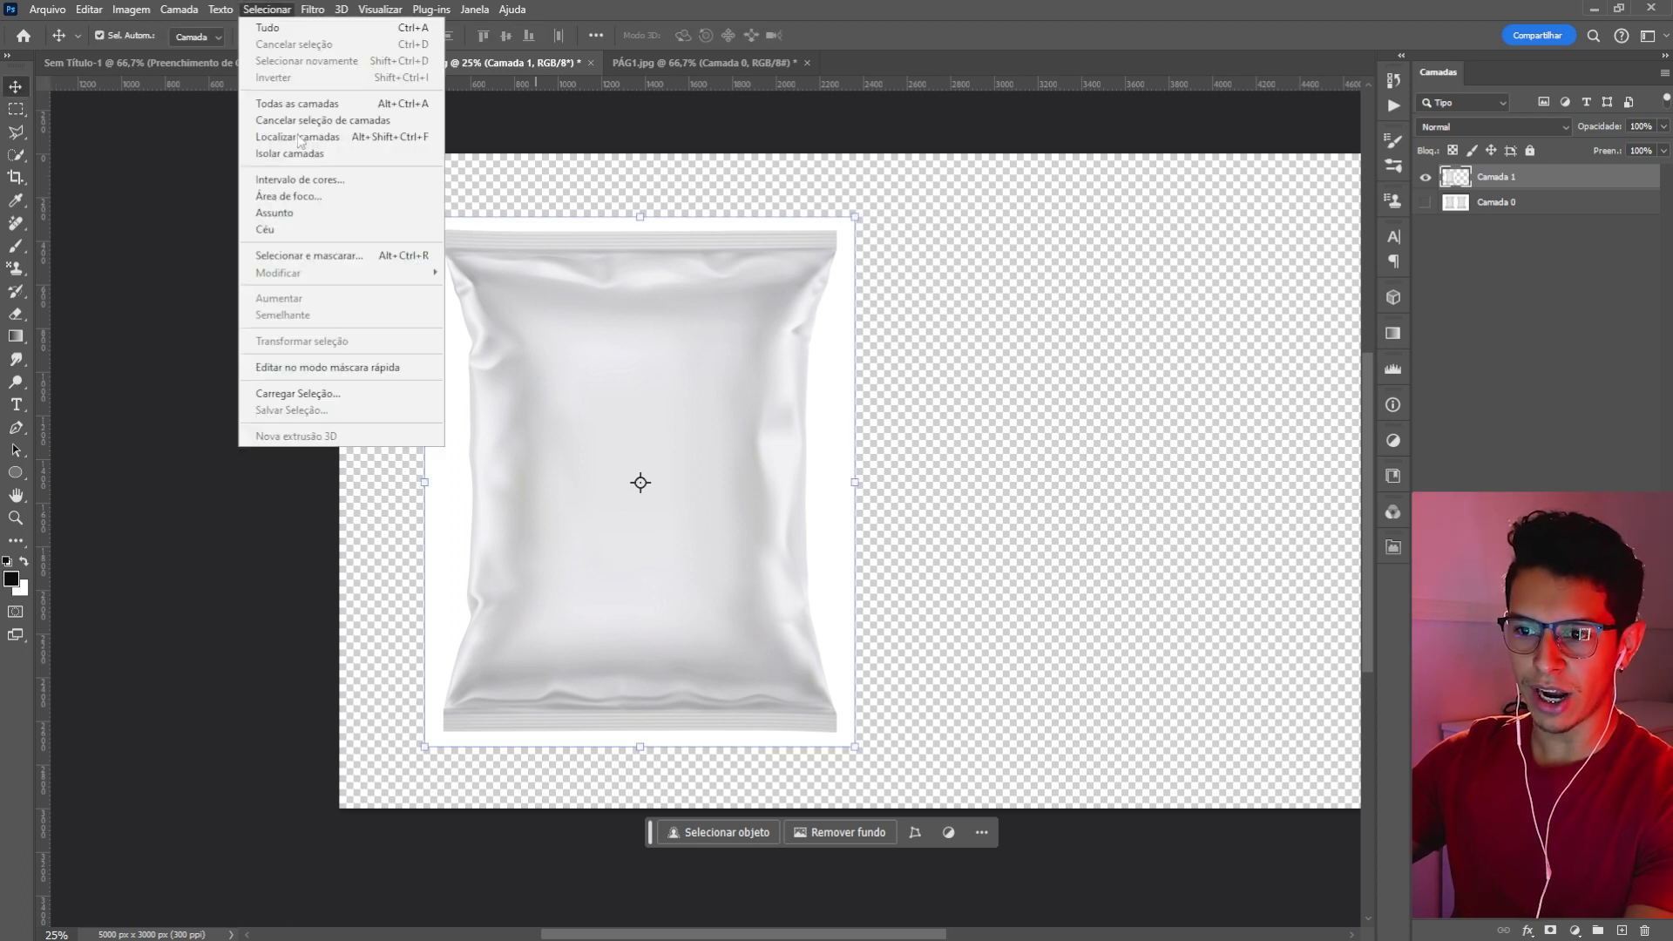
pyautogui.click(295, 215)
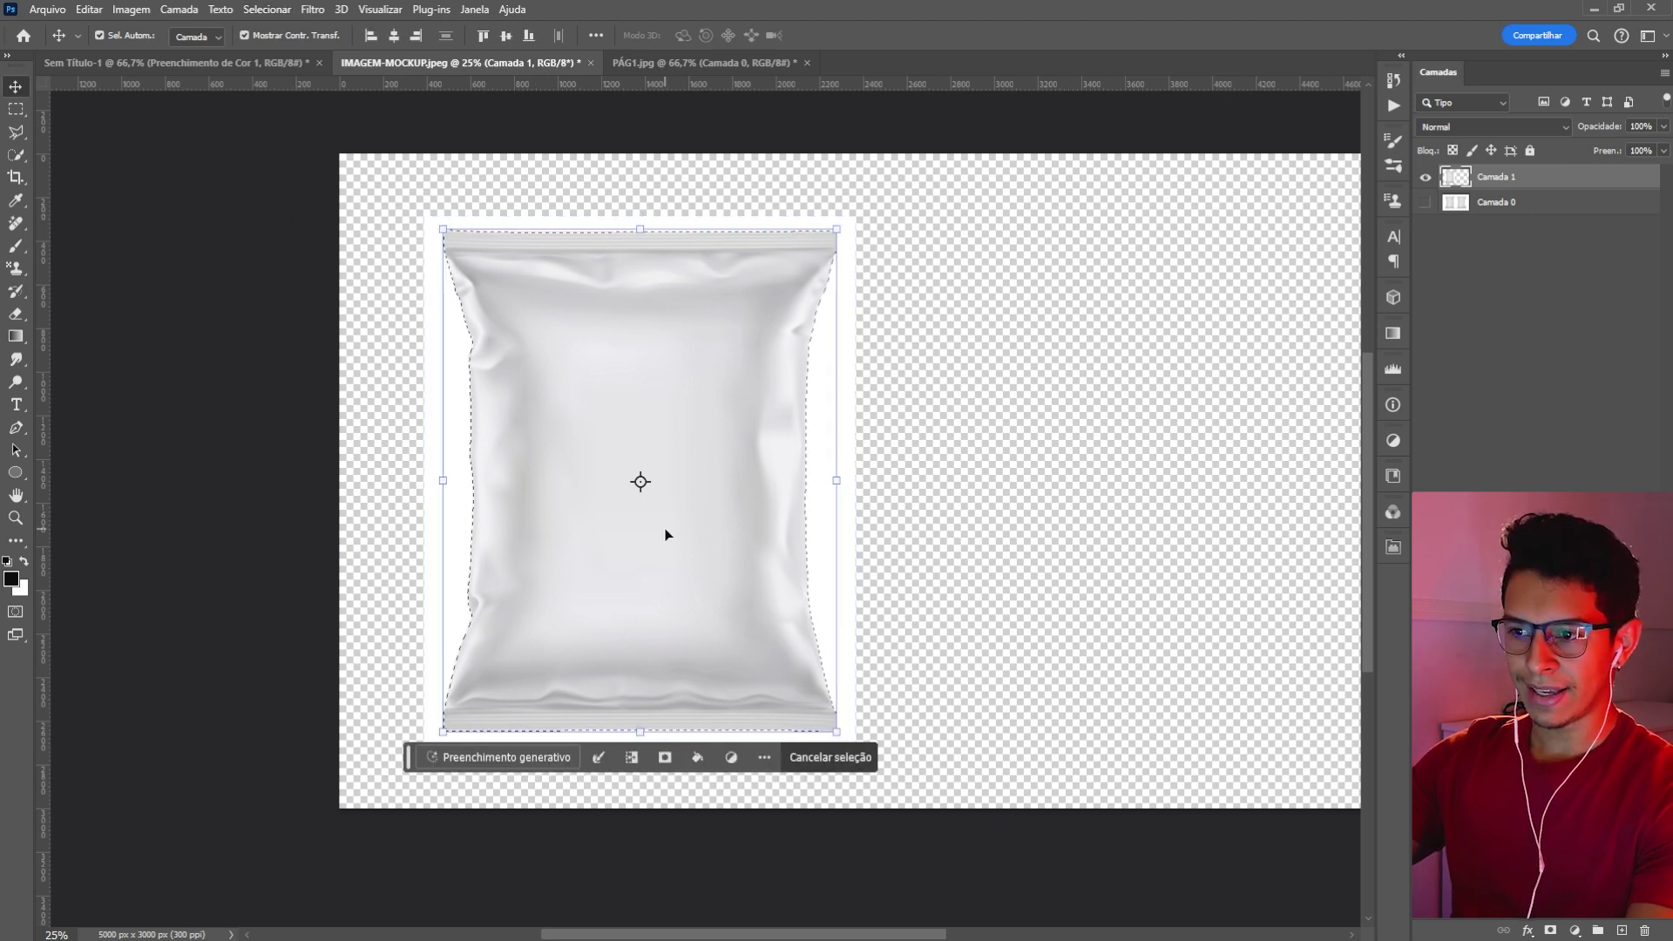
pyautogui.scroll(-1, 667, 519)
pyautogui.scroll(-1, 859, 419)
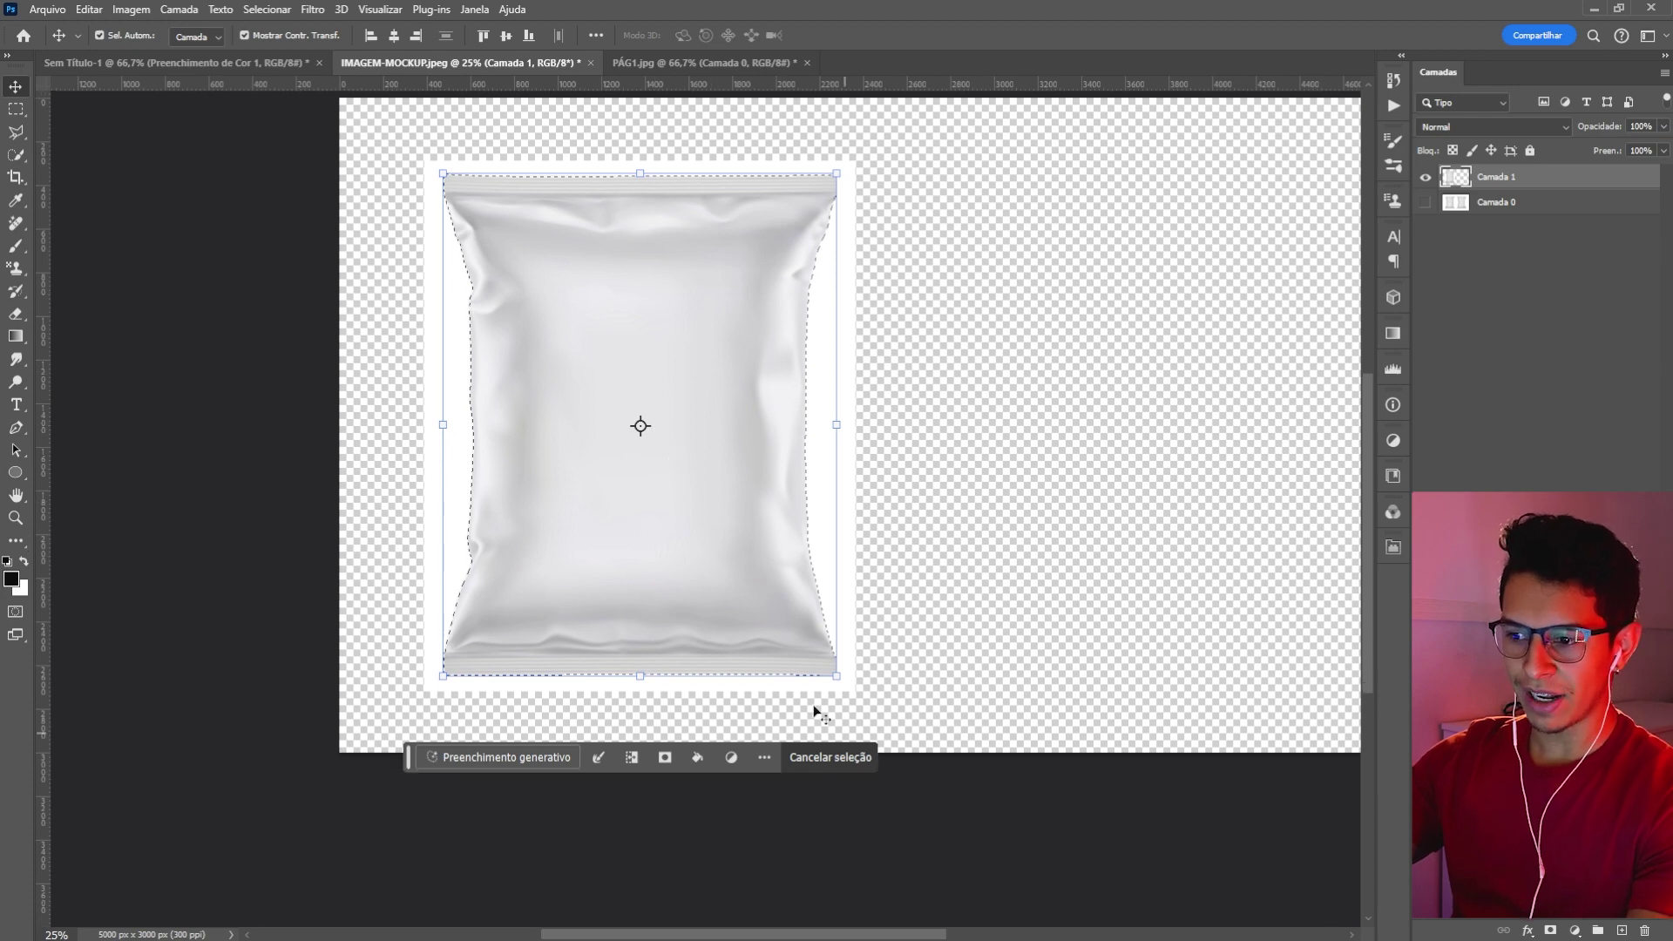
pyautogui.scroll(3, 568, 675)
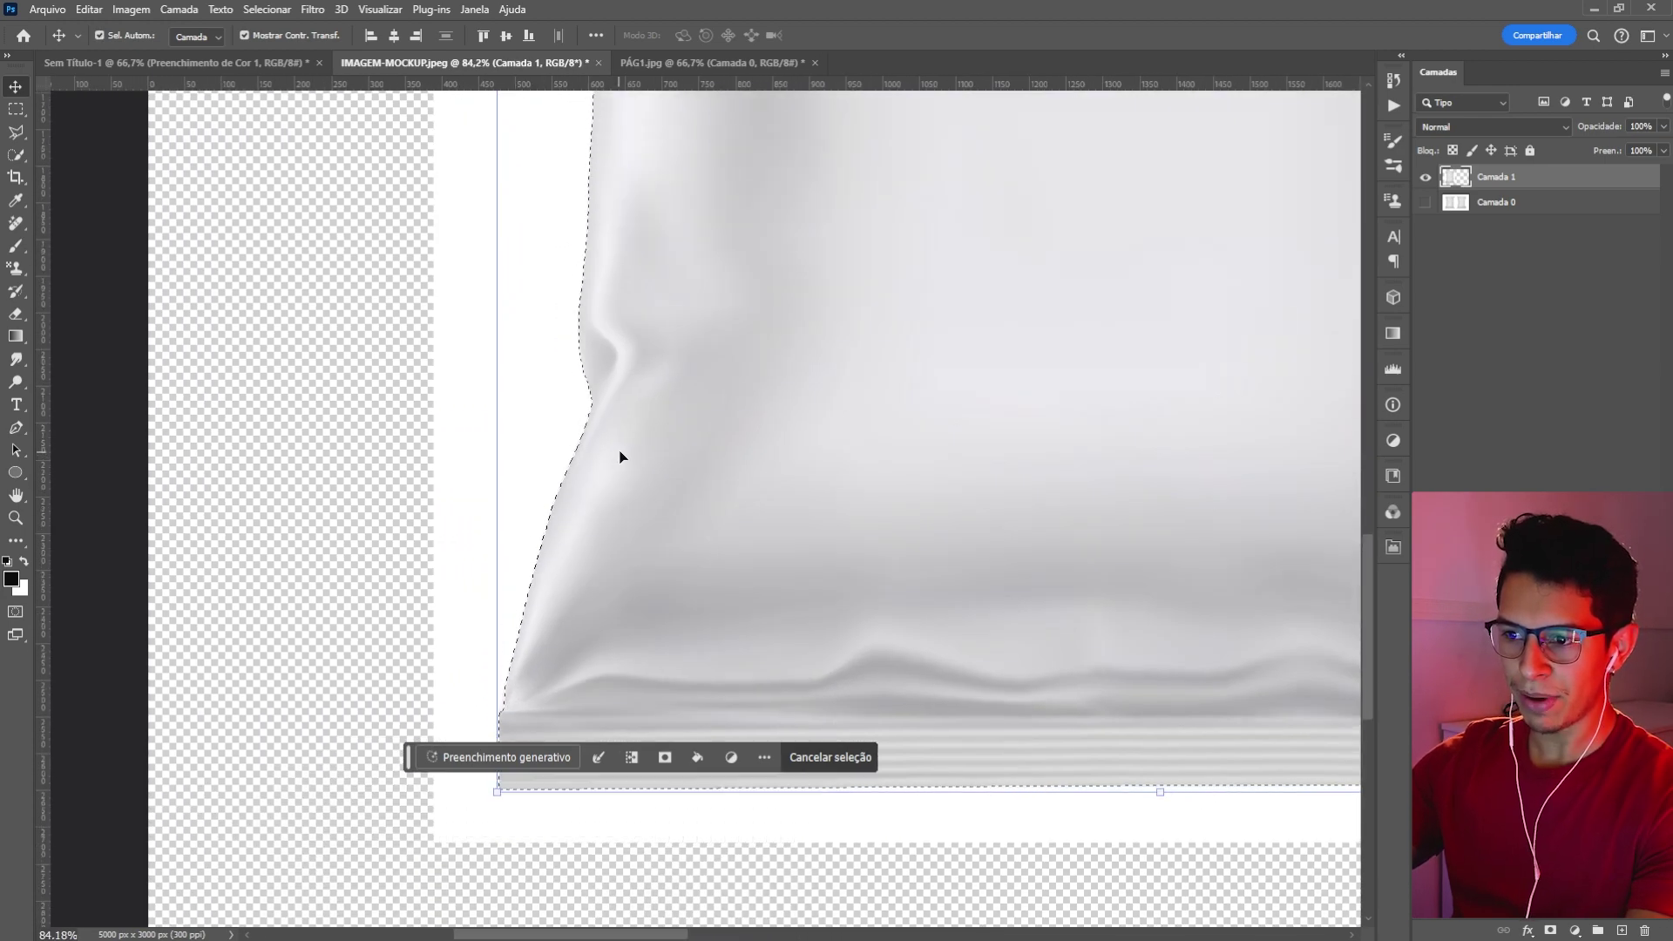
pyautogui.scroll(-1, 620, 456)
pyautogui.scroll(-2, 725, 474)
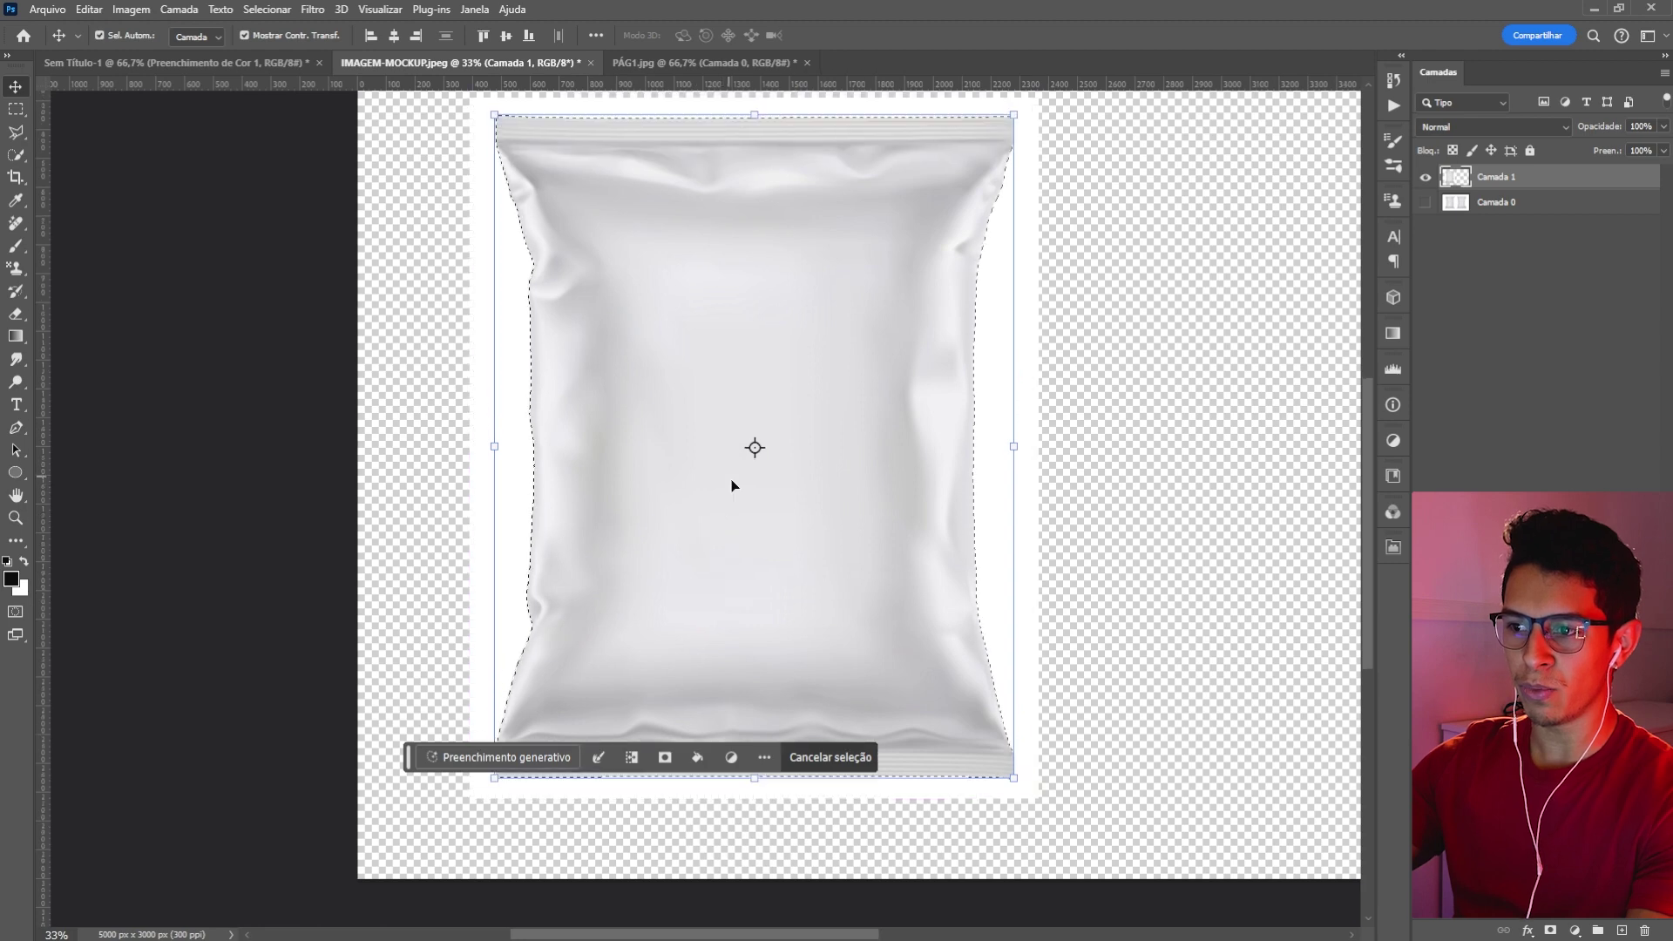
pyautogui.scroll(-2, 732, 477)
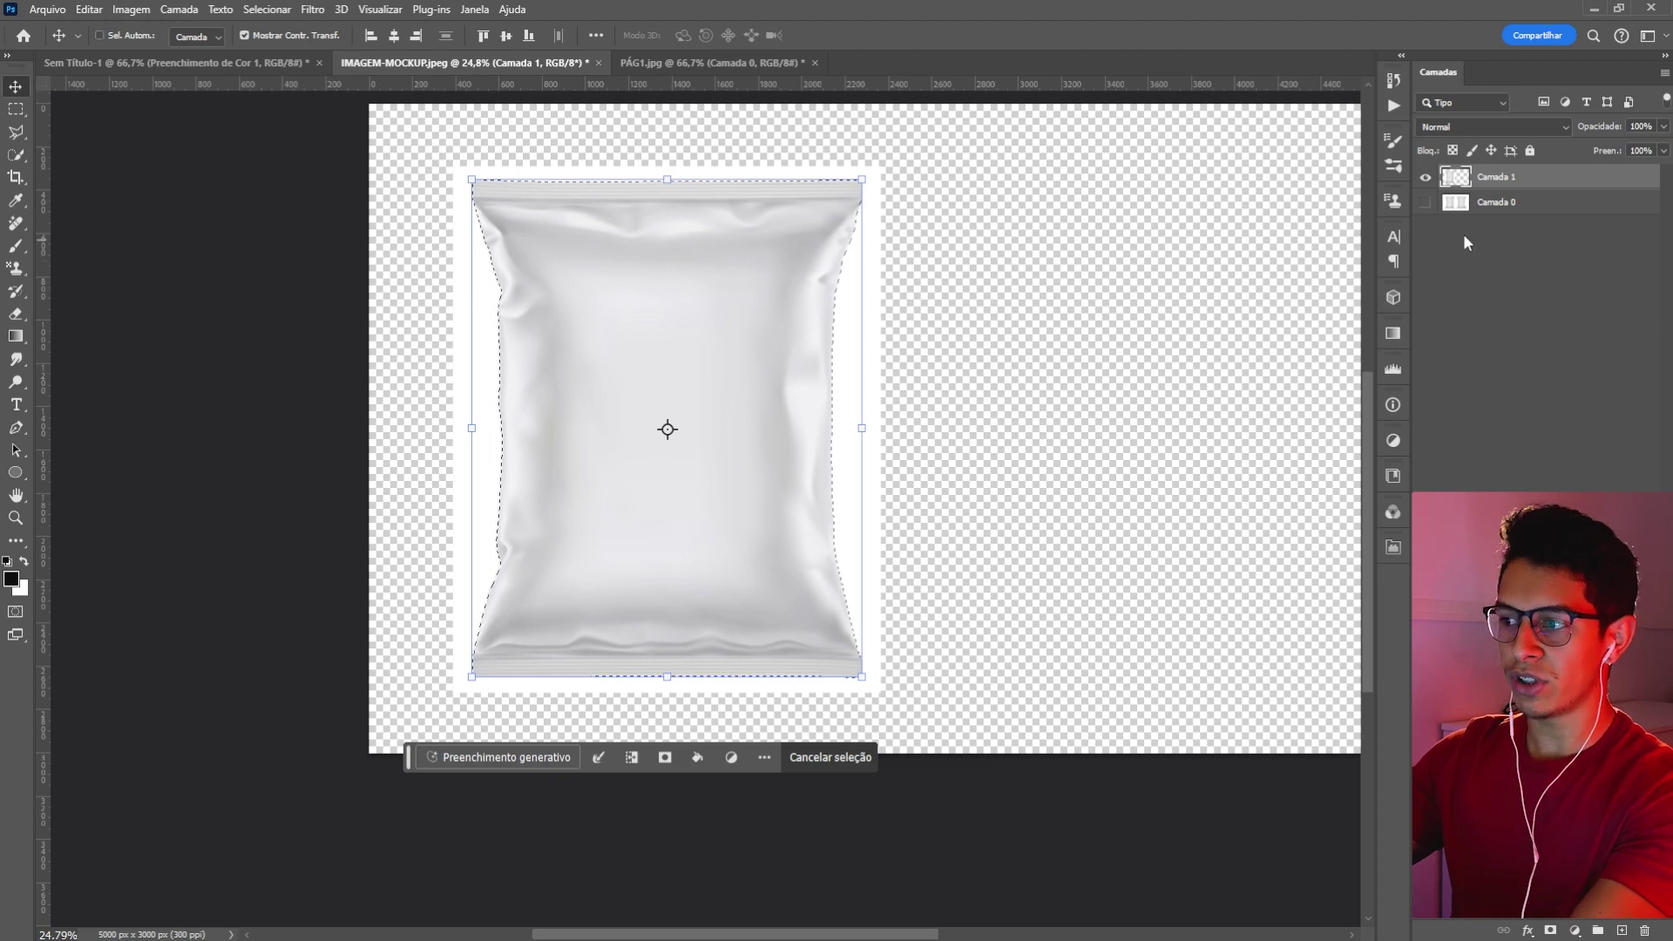
# - Copy the selected package to a new layer and convert that layer to a smart object
pyautogui.hotkey('ctrl', 'j')
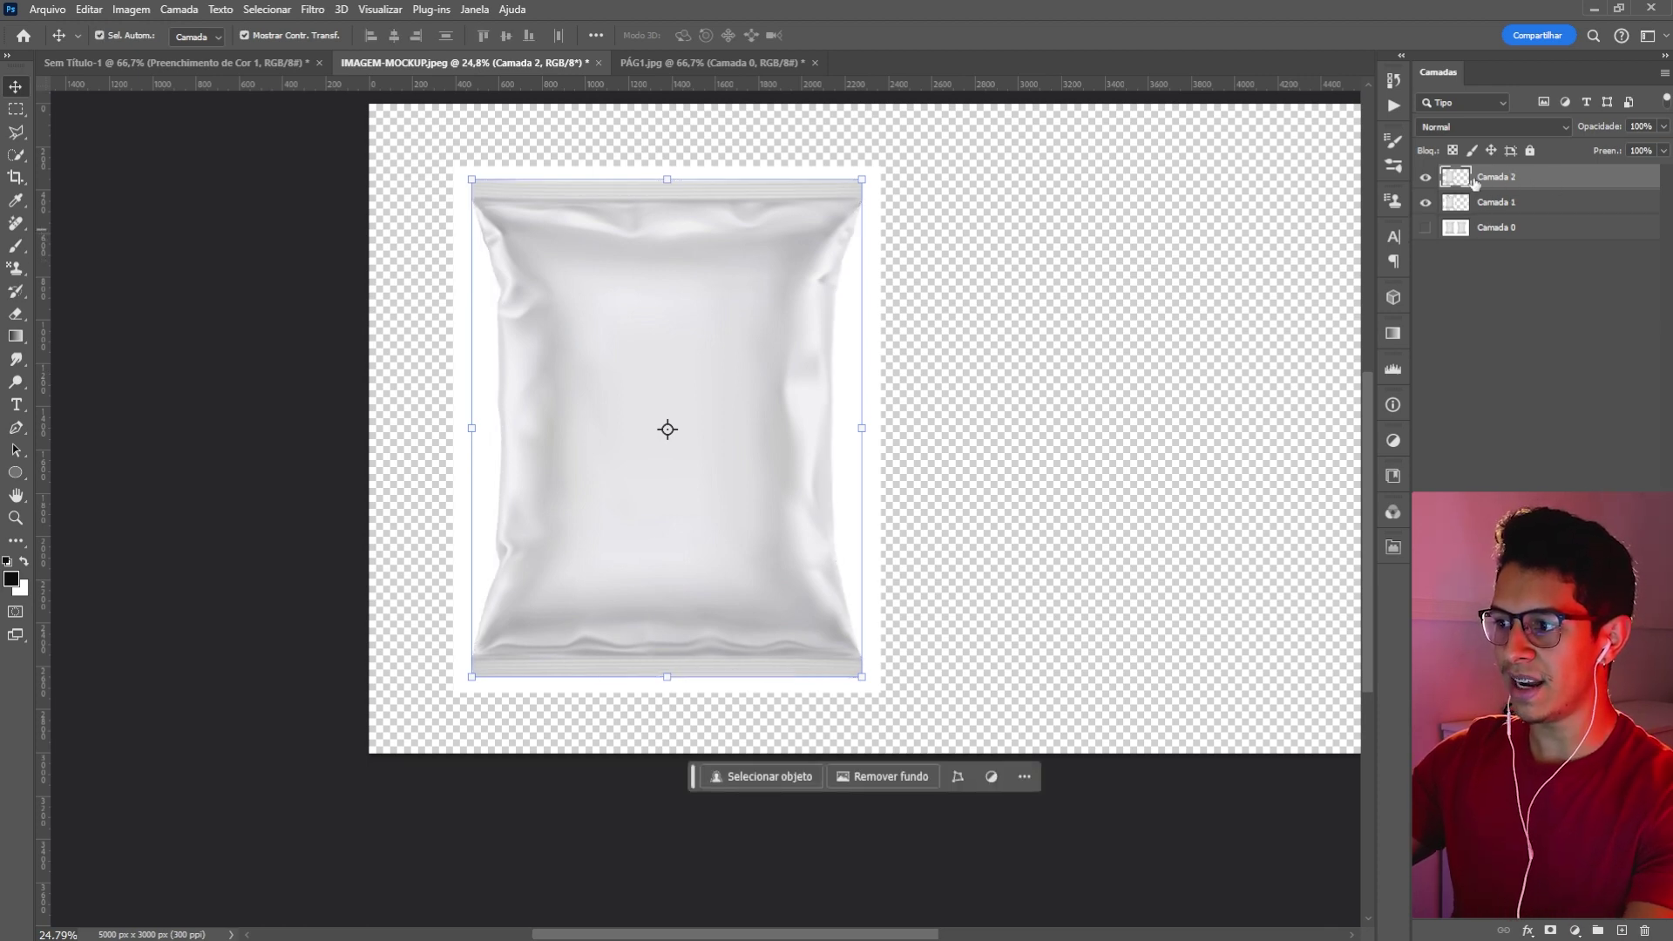
pyautogui.rightClick(1516, 182)
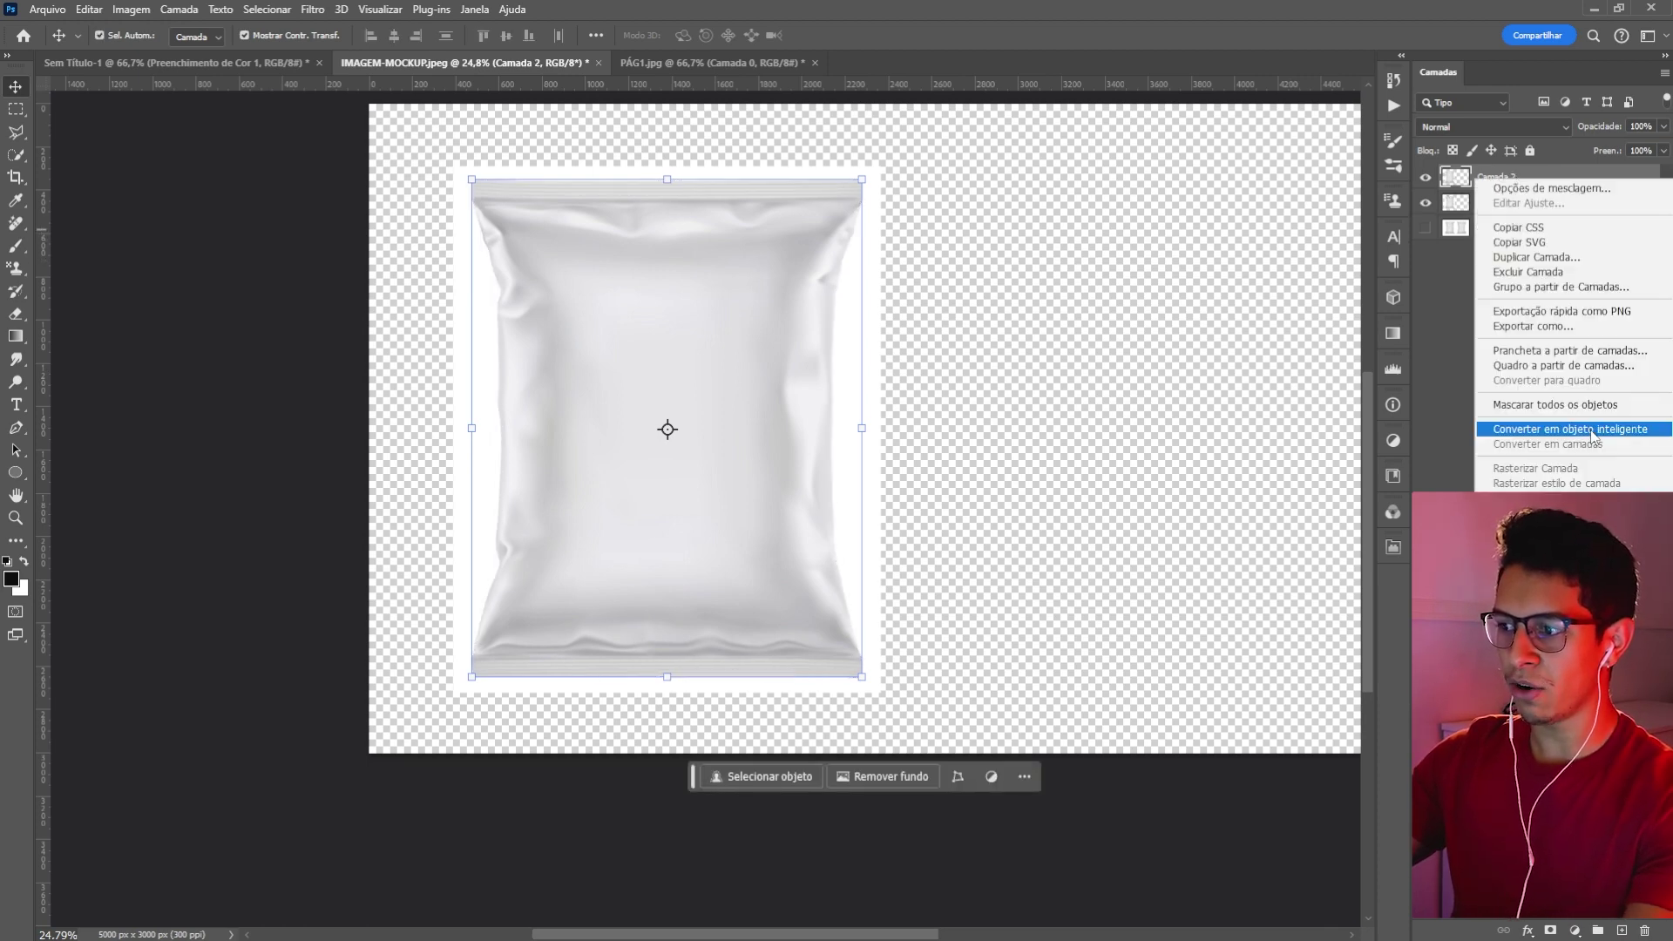
pyautogui.click(1560, 432)
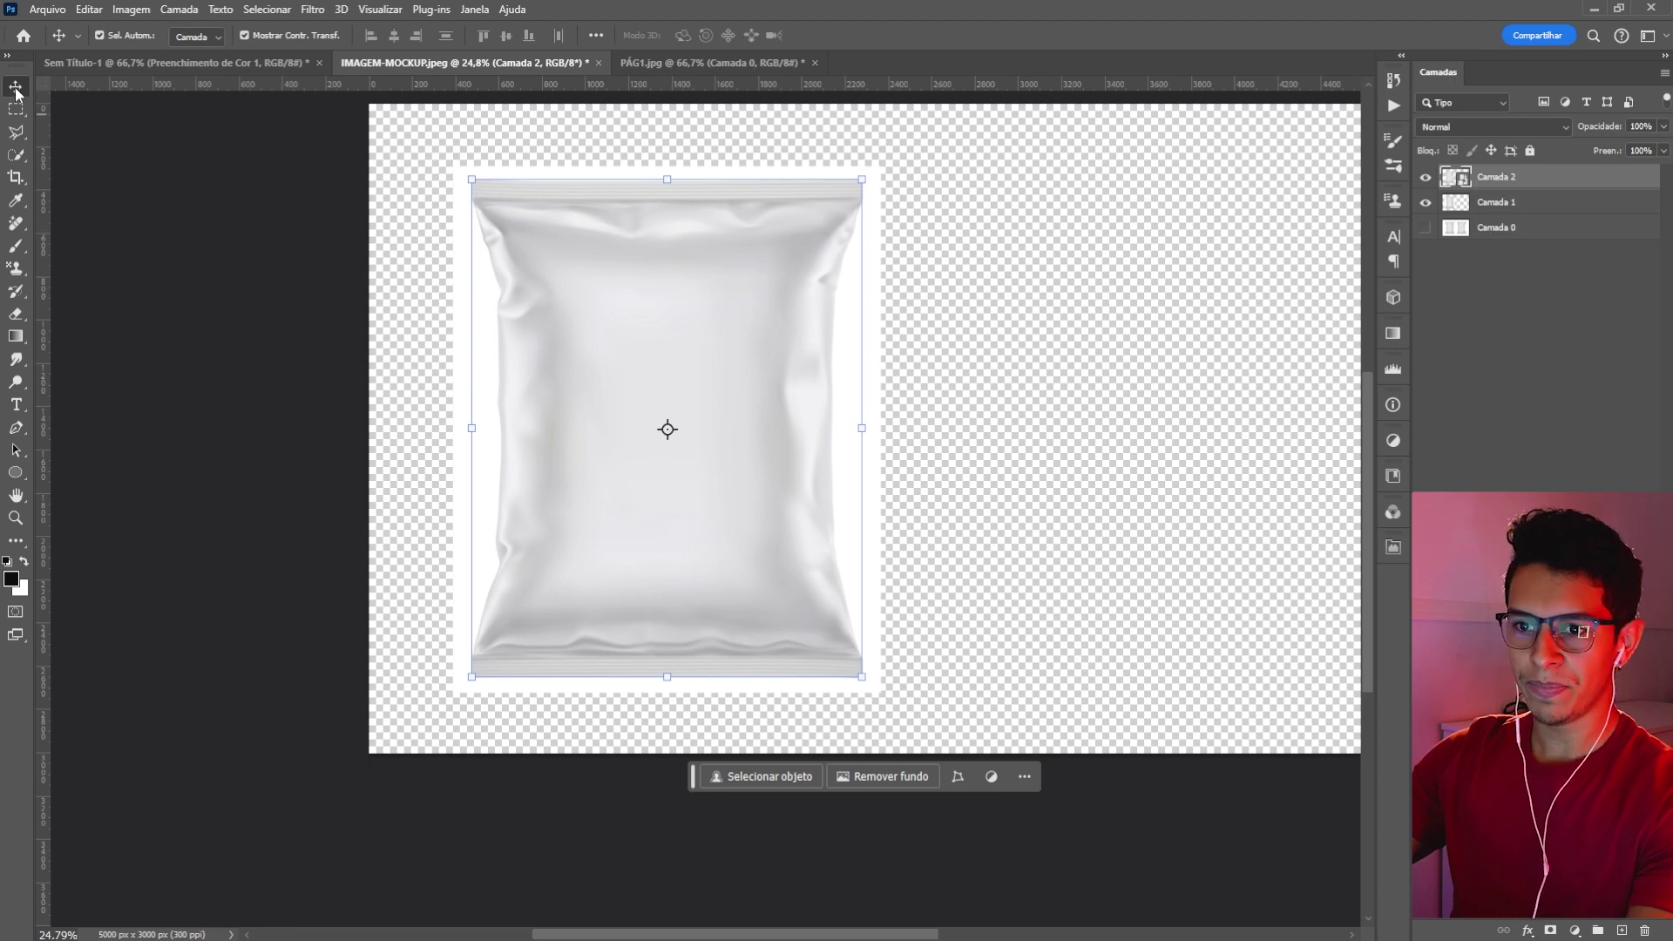
# - Bring the package smart object into Sem Título-1 and scale it down to fit centered within the canvas height
pyautogui.click(188, 64)
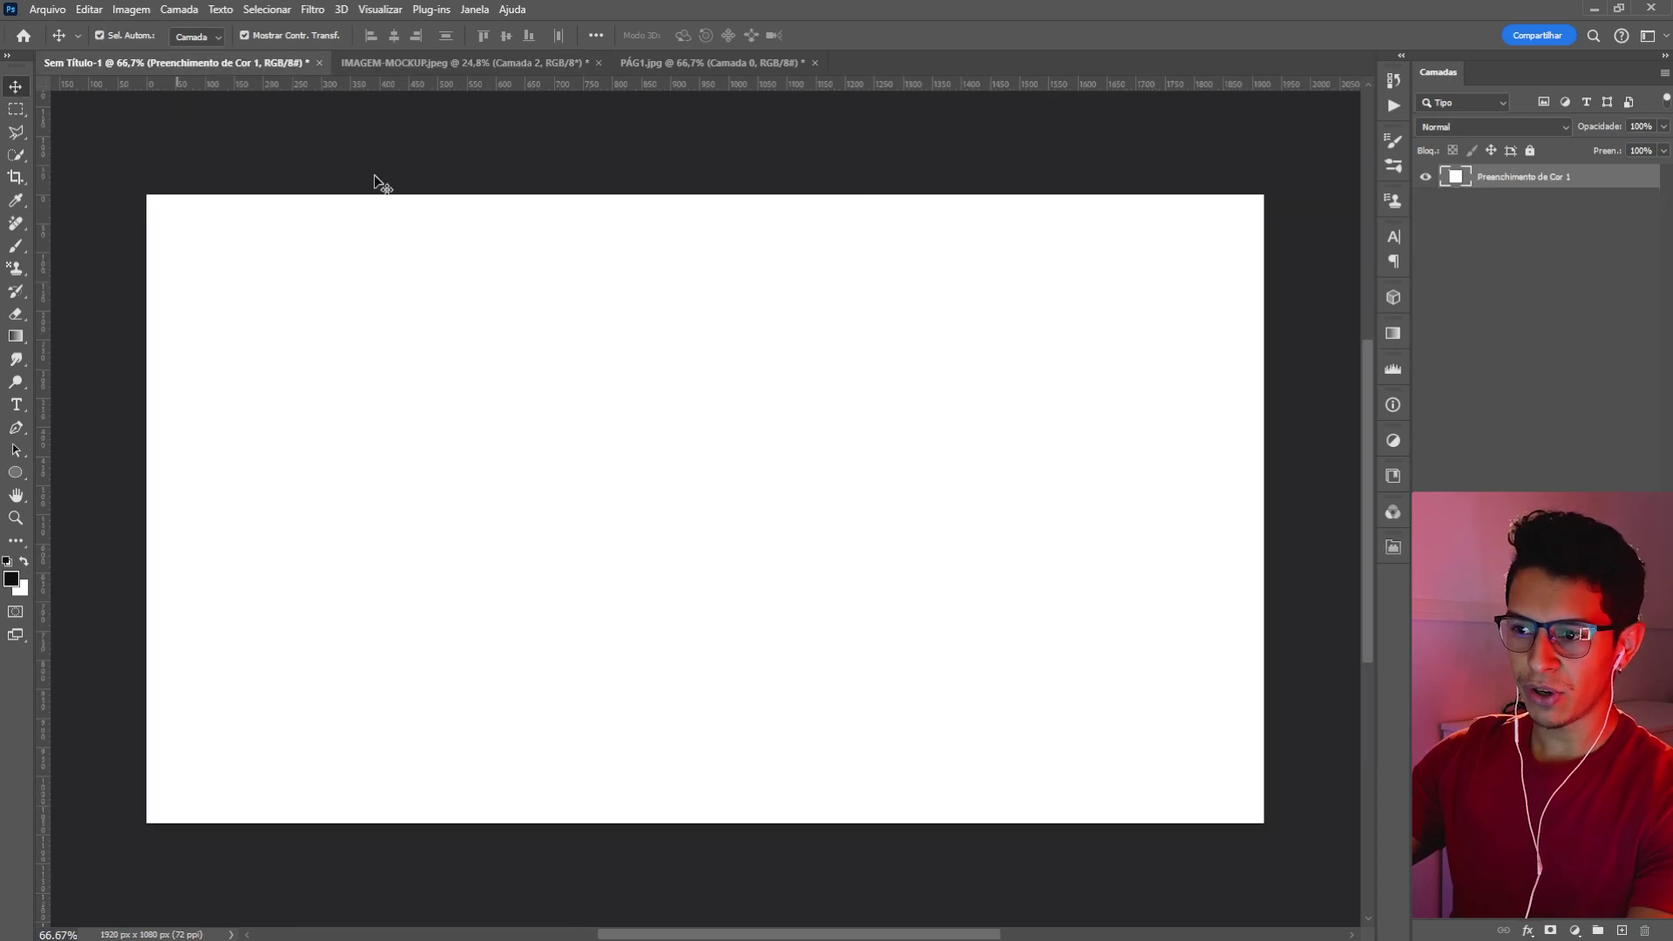
pyautogui.hotkey('ctrl', 'v')
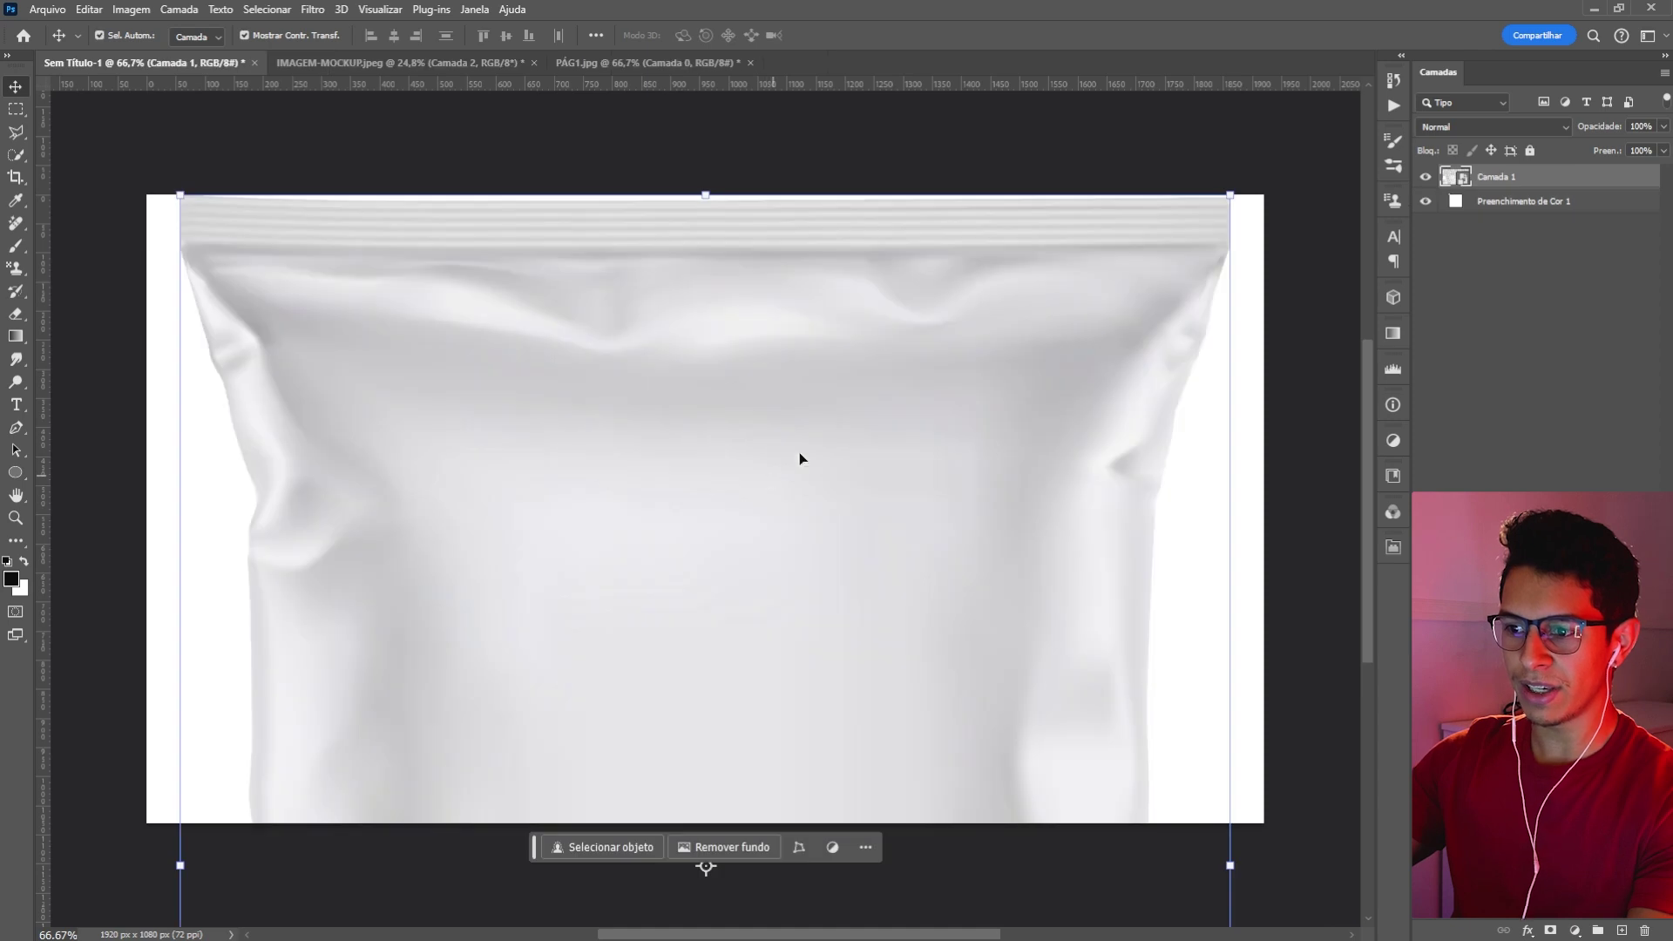
pyautogui.moveTo(716, 207); pyautogui.dragTo(795, 350)
pyautogui.moveTo(704, 196); pyautogui.dragTo(705, 269)
pyautogui.moveTo(767, 427); pyautogui.dragTo(766, 384)
pyautogui.press('Return')
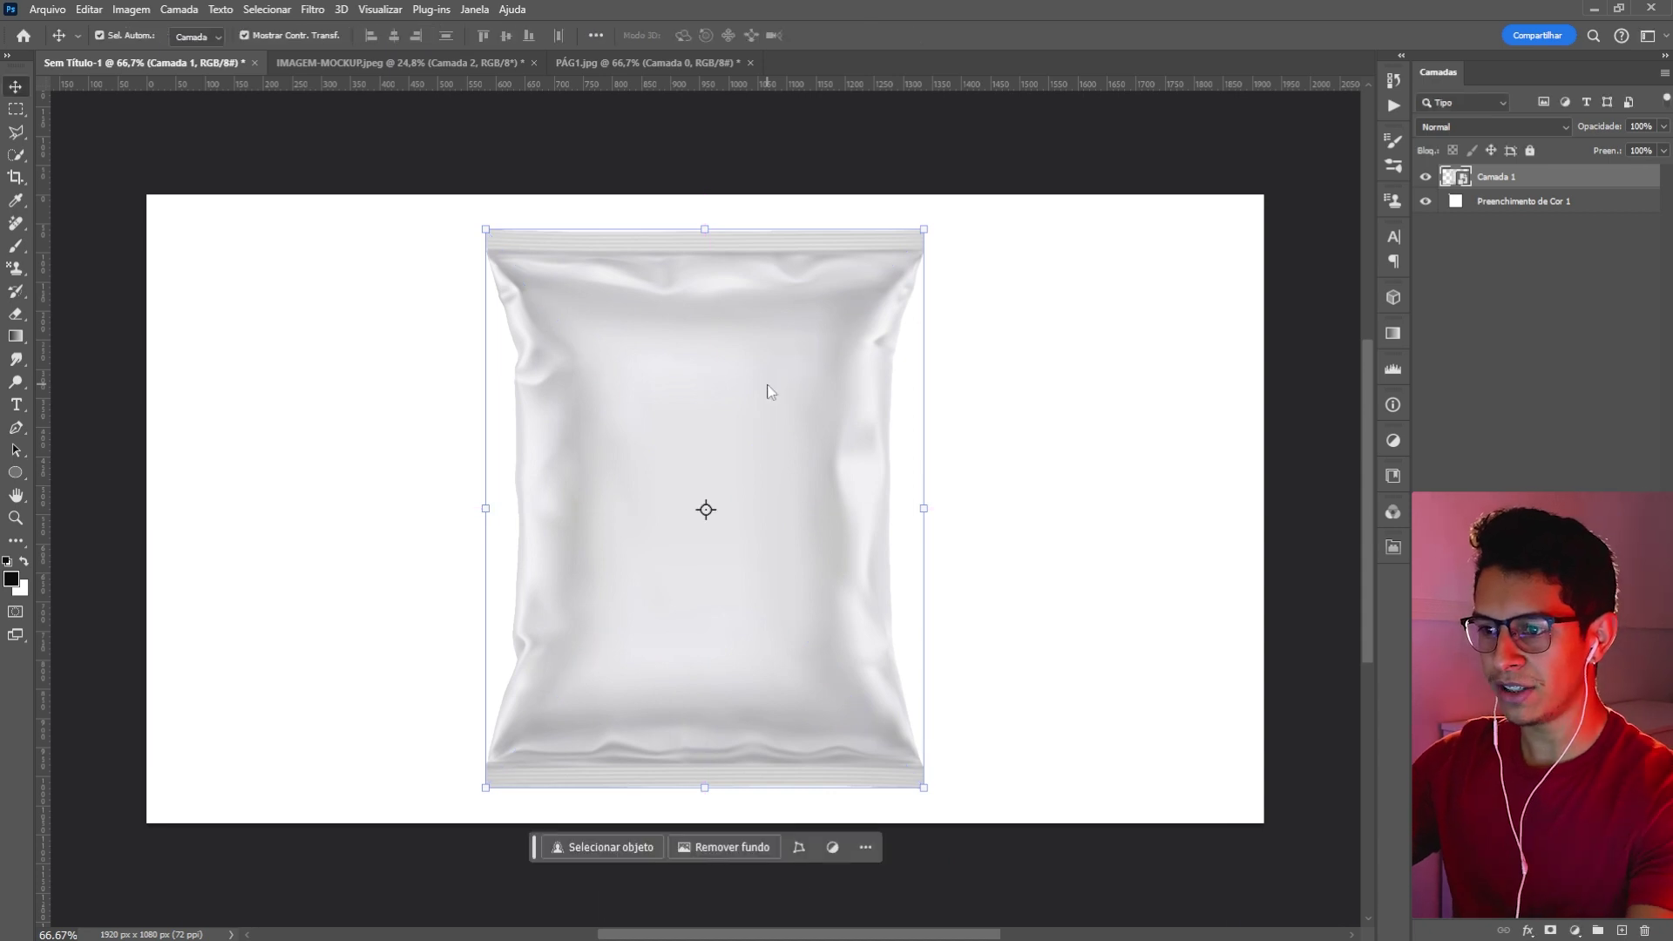
pyautogui.click(1522, 387)
pyautogui.click(1520, 179)
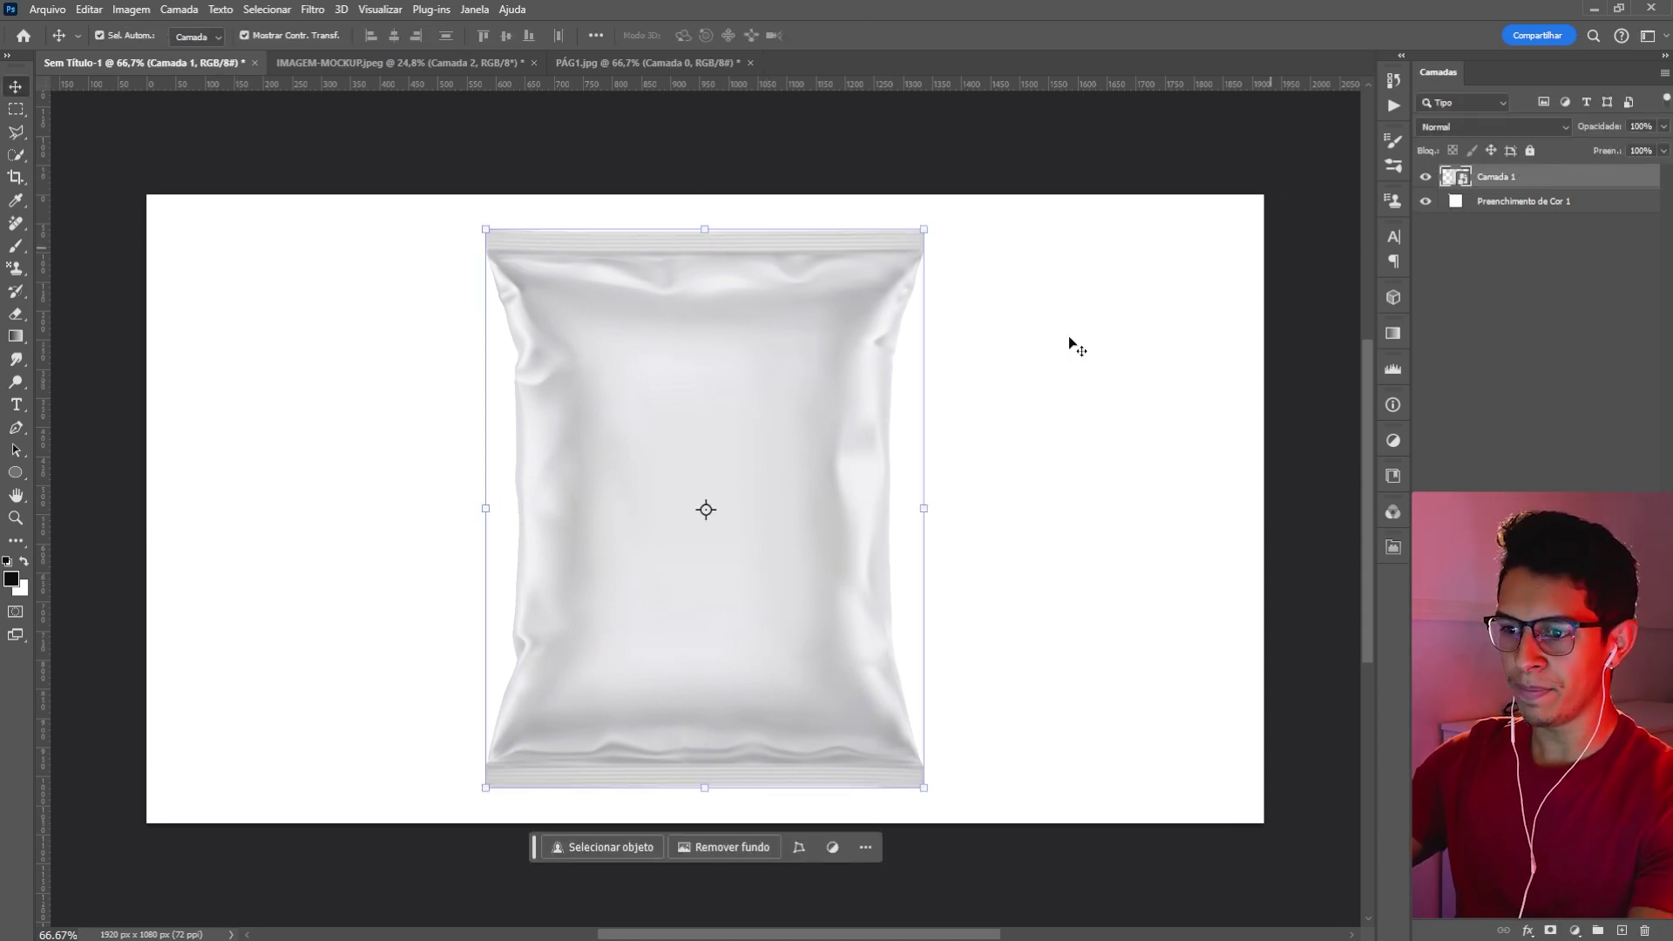
# - In PÁG1.jpg, copy a full-height rectangular area around the title and burger to a new layer
pyautogui.click(634, 65)
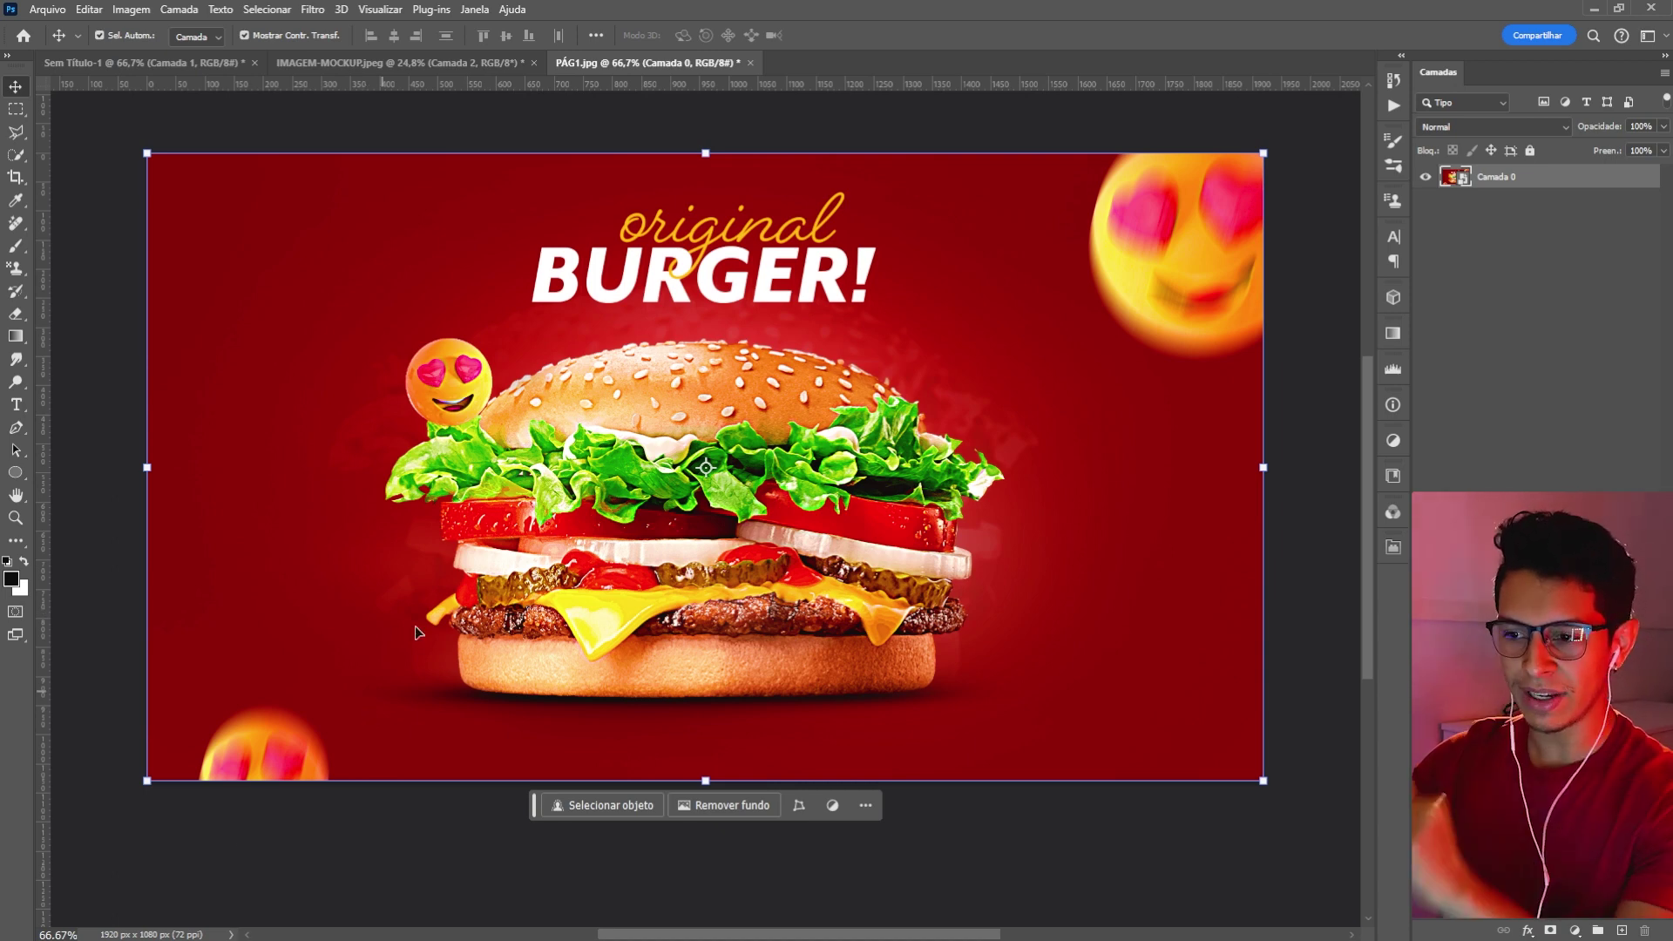
pyautogui.click(15, 109)
pyautogui.moveTo(451, 144); pyautogui.dragTo(952, 823)
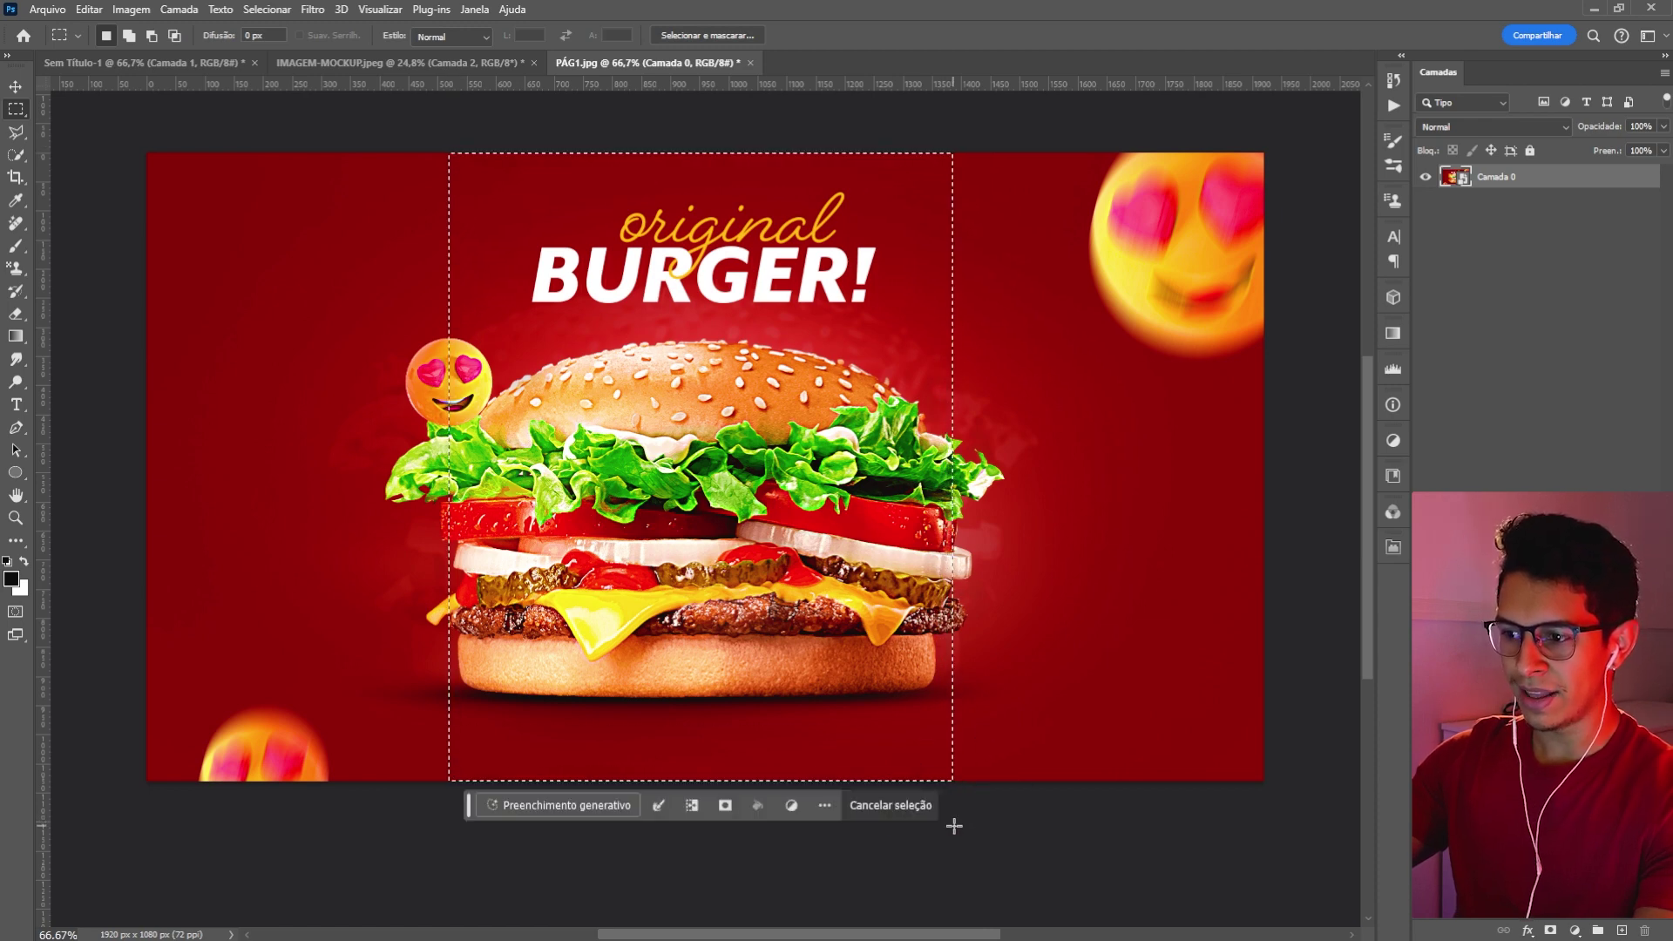
pyautogui.click(16, 86)
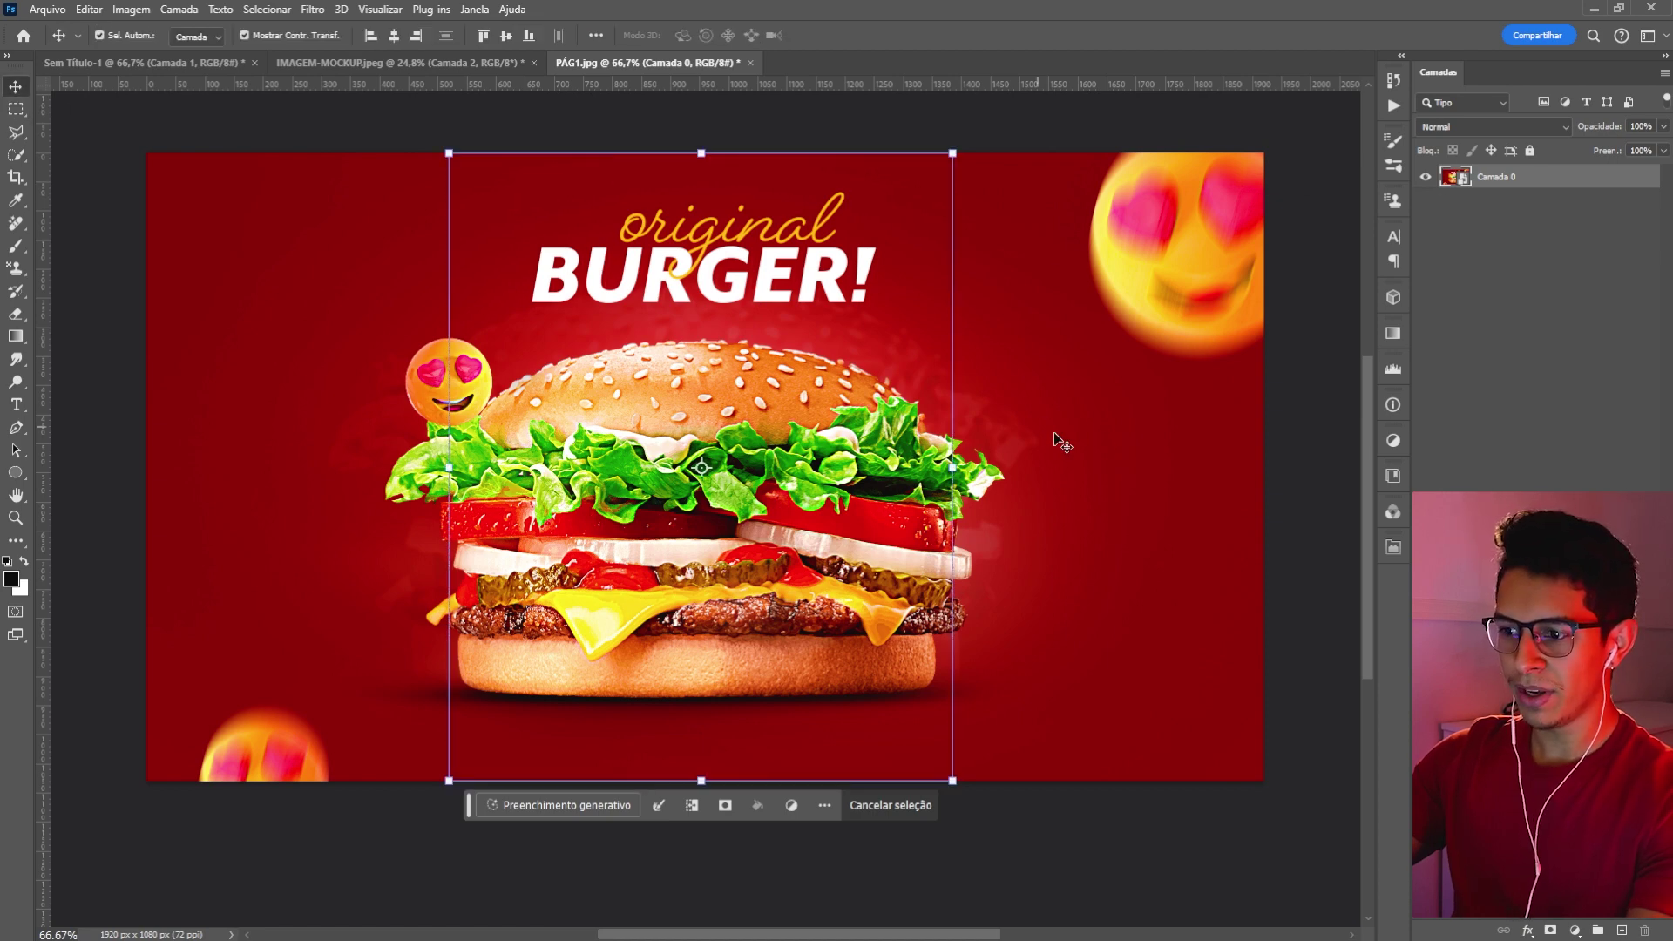
pyautogui.press('m')
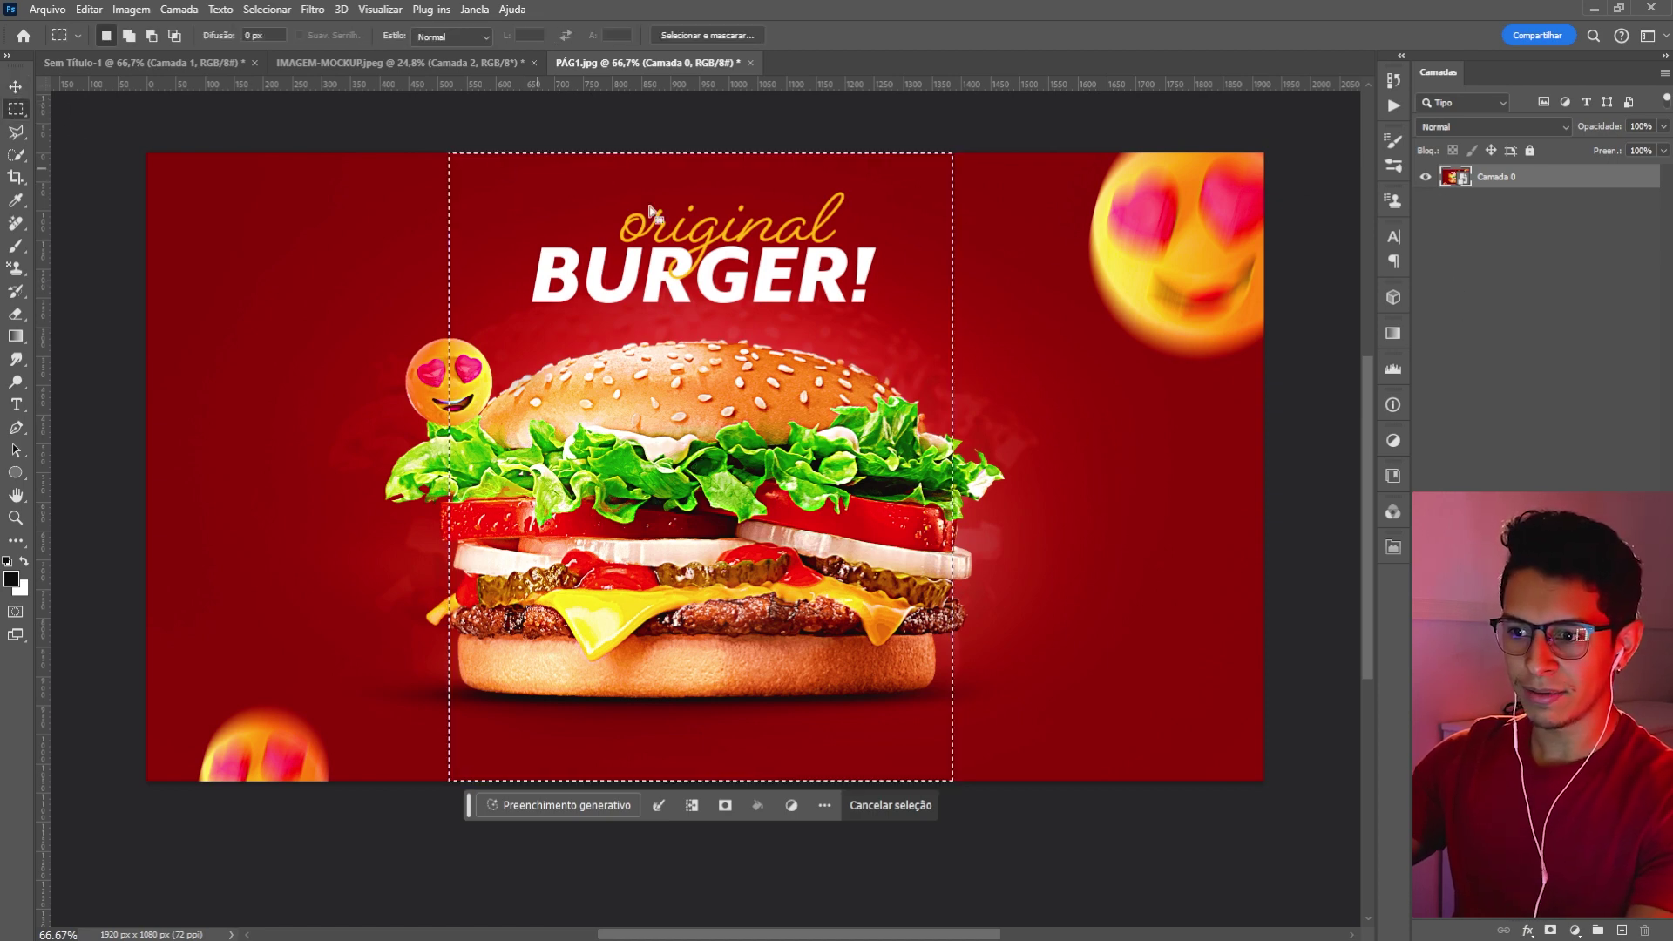
pyautogui.hotkey('ctrl', 'j')
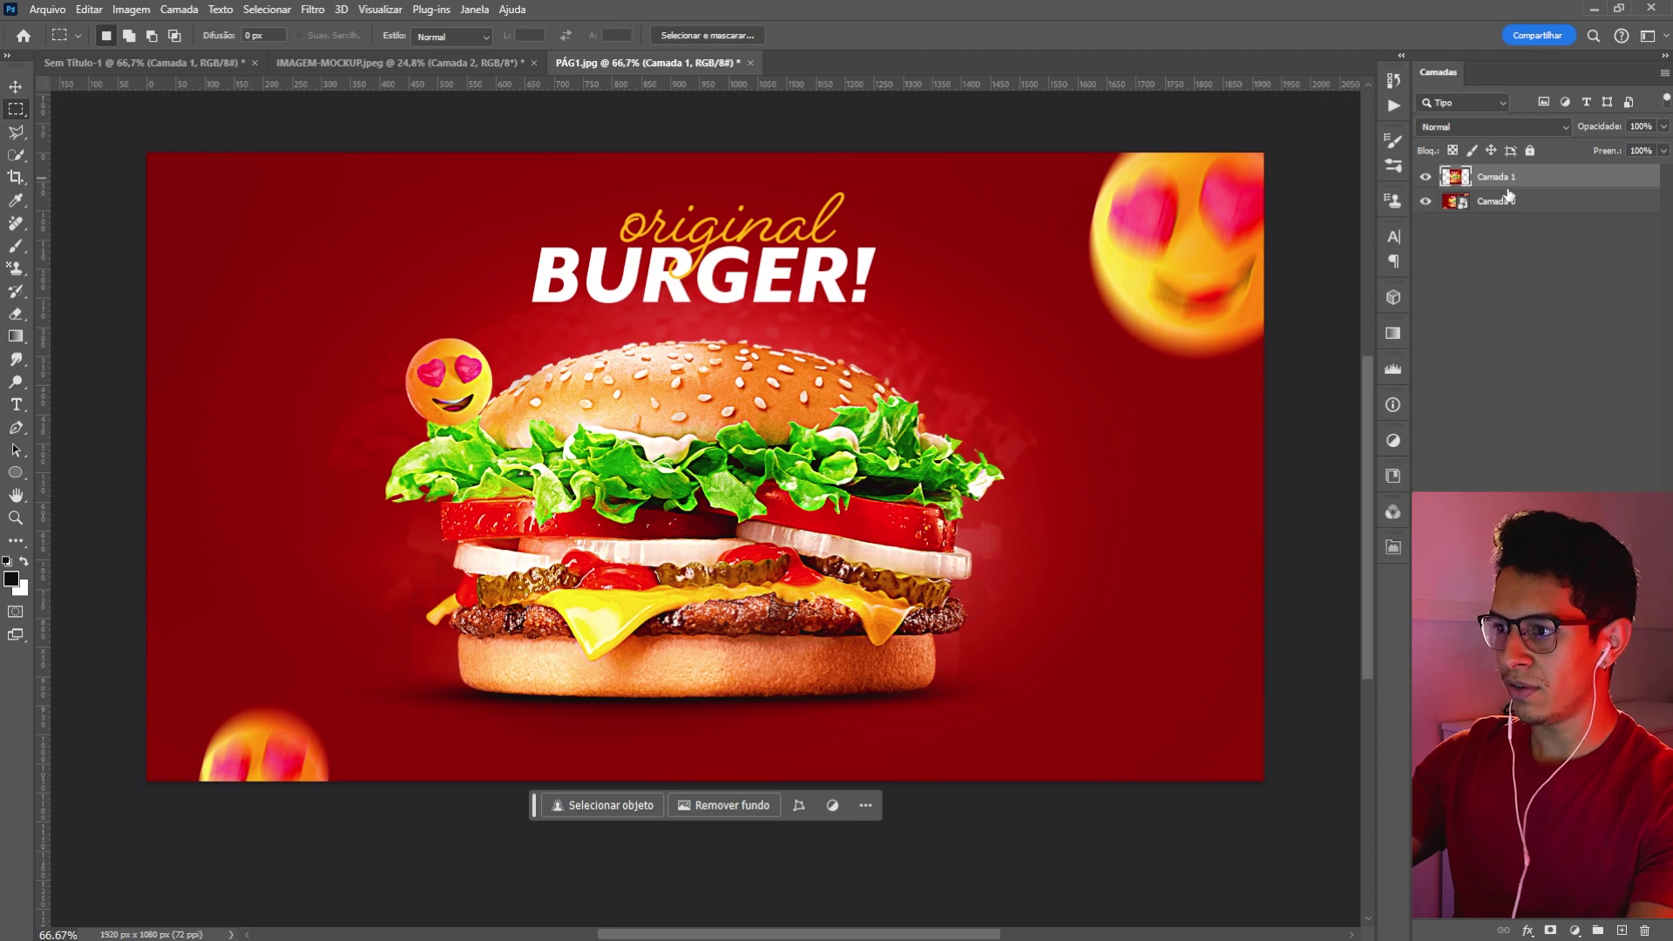
# - Convert the cropped burger layer to a smart object and place it centered on the canvas of Sem Título-1
pyautogui.rightClick(1503, 178)
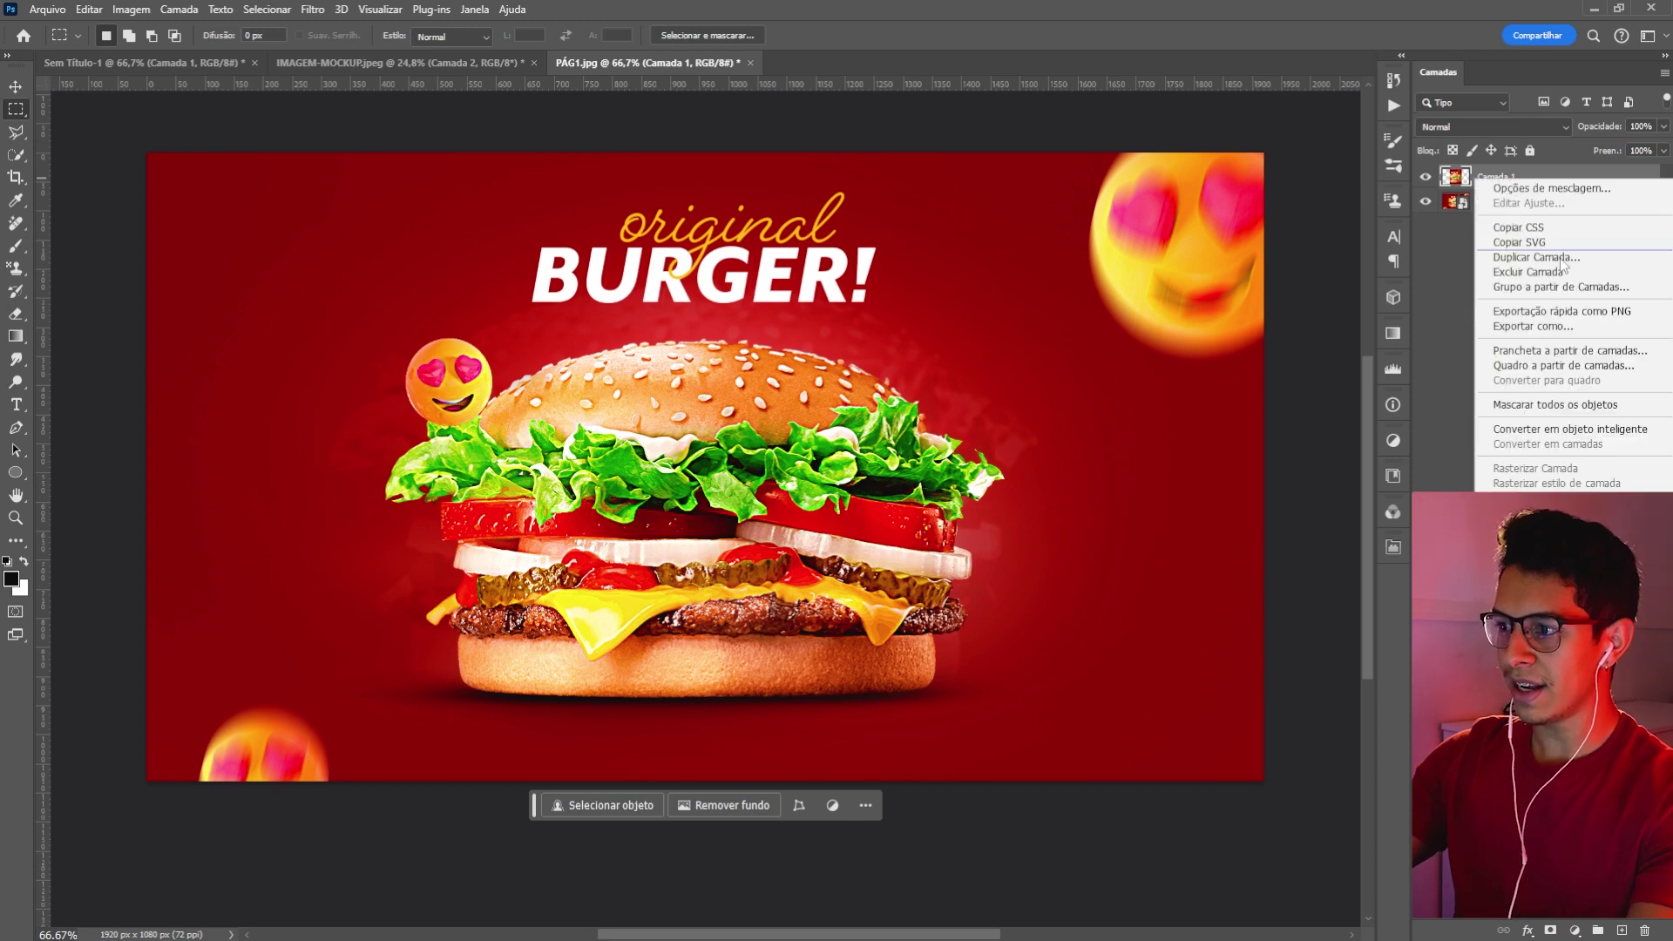
pyautogui.click(1586, 430)
pyautogui.click(16, 85)
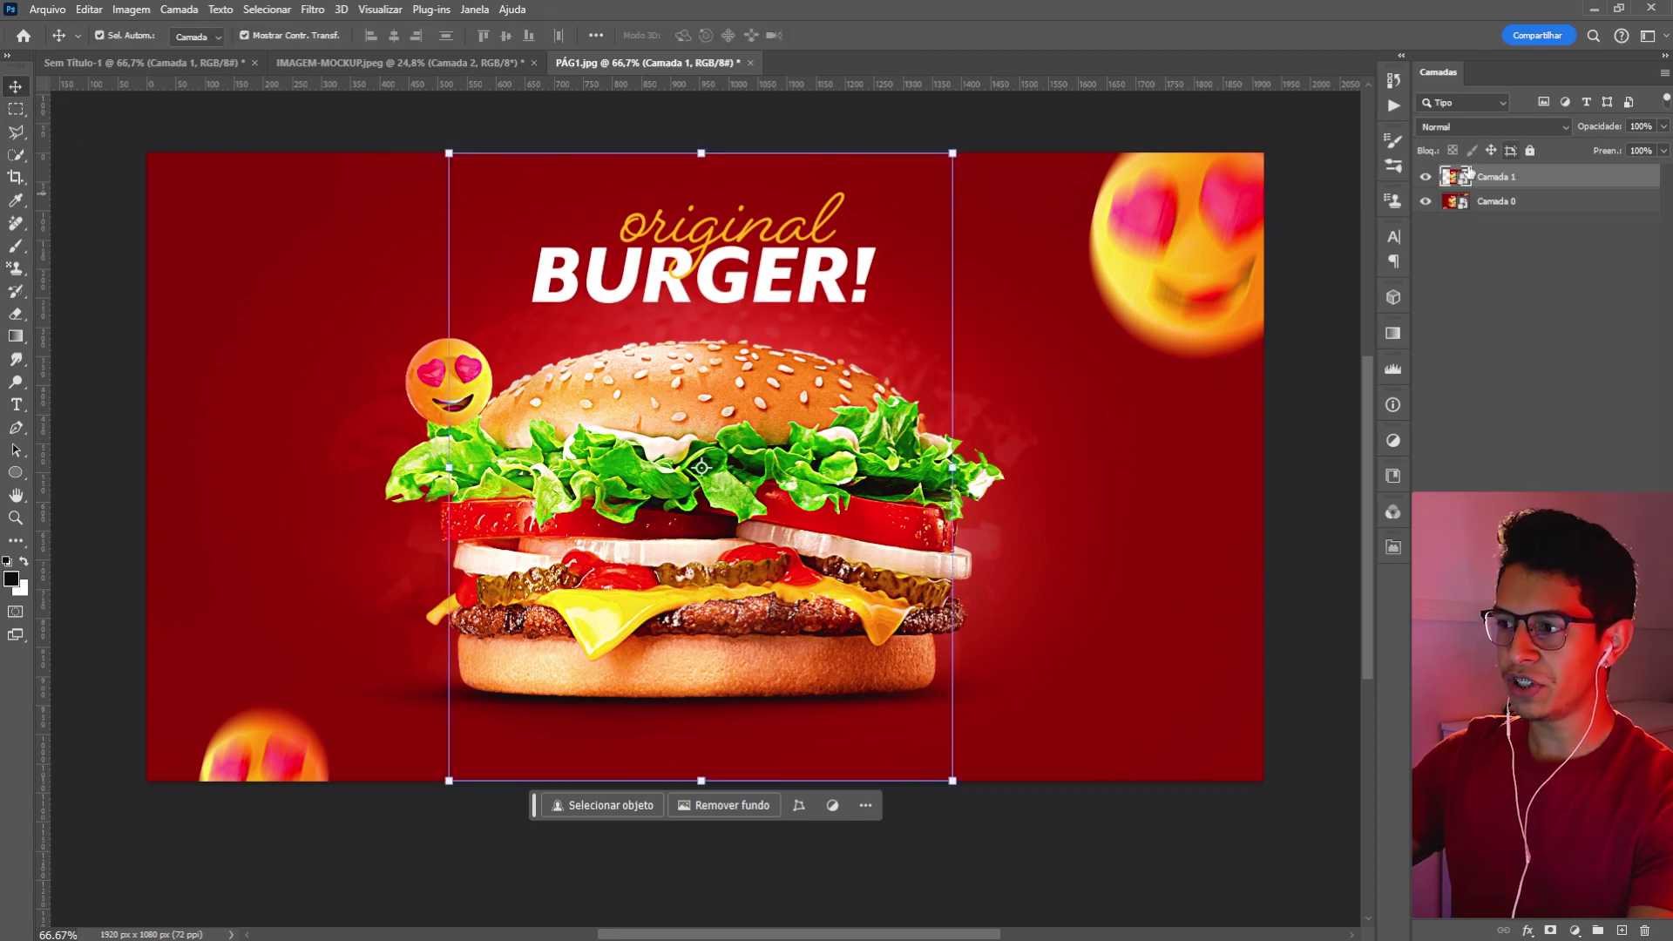
pyautogui.click(98, 35)
pyautogui.moveTo(275, 122); pyautogui.dragTo(662, 418)
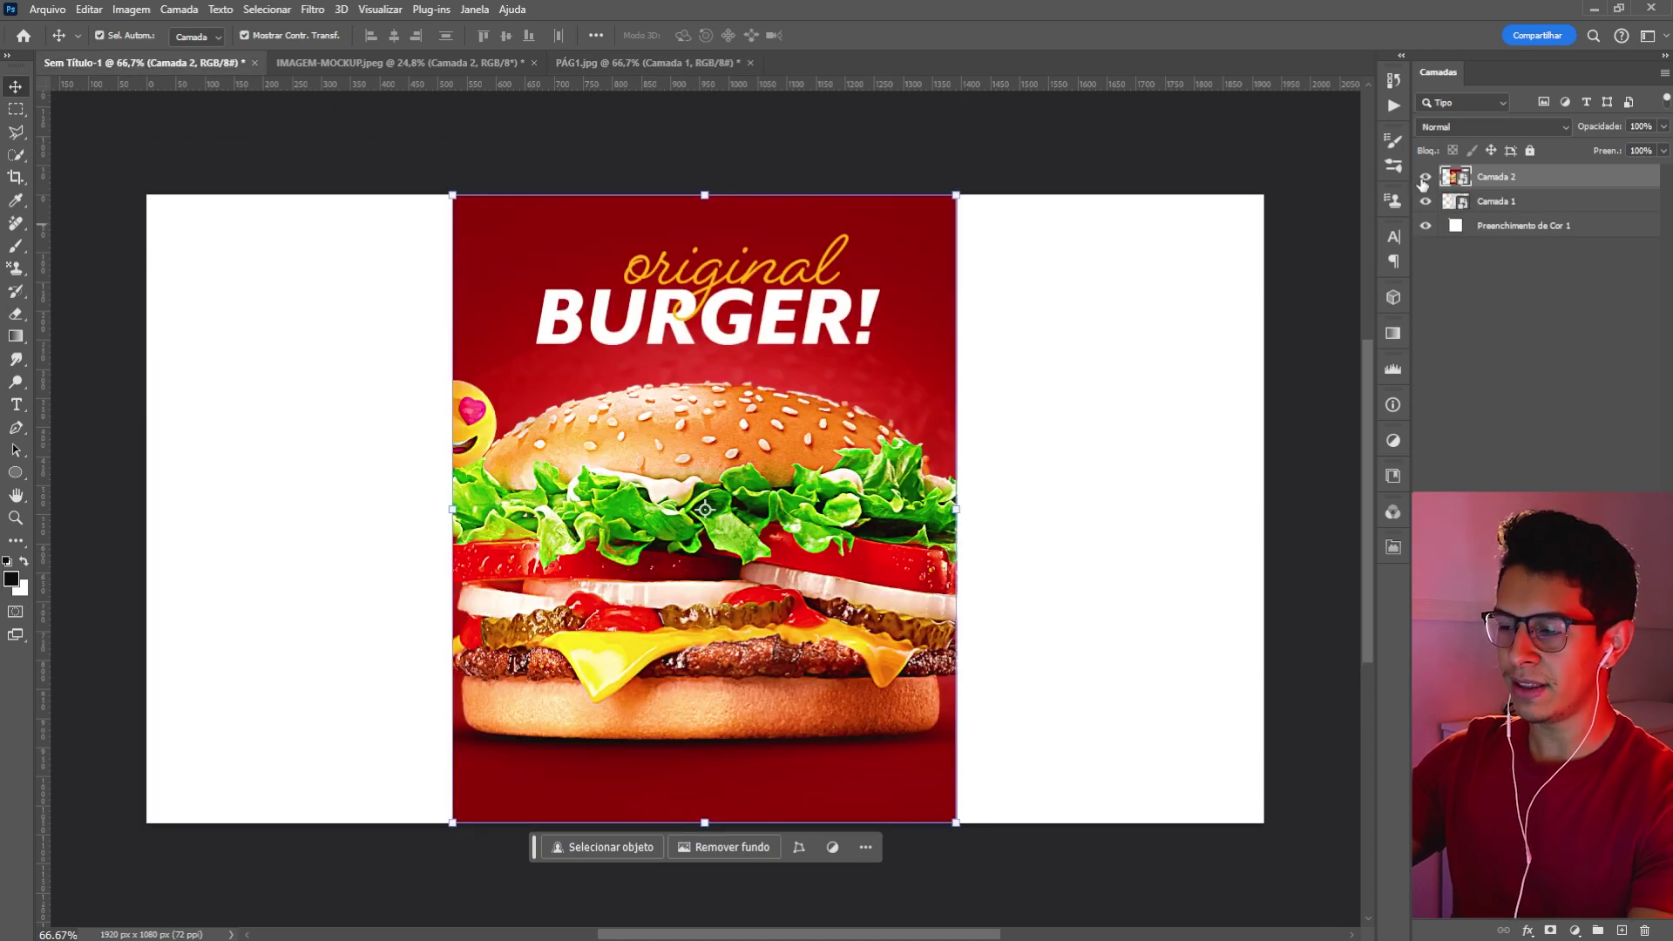
# - Close the IMAGEM-MOCKUP.jpeg and PÁG1.jpg documents without saving them
pyautogui.click(534, 63)
pyautogui.click(837, 358)
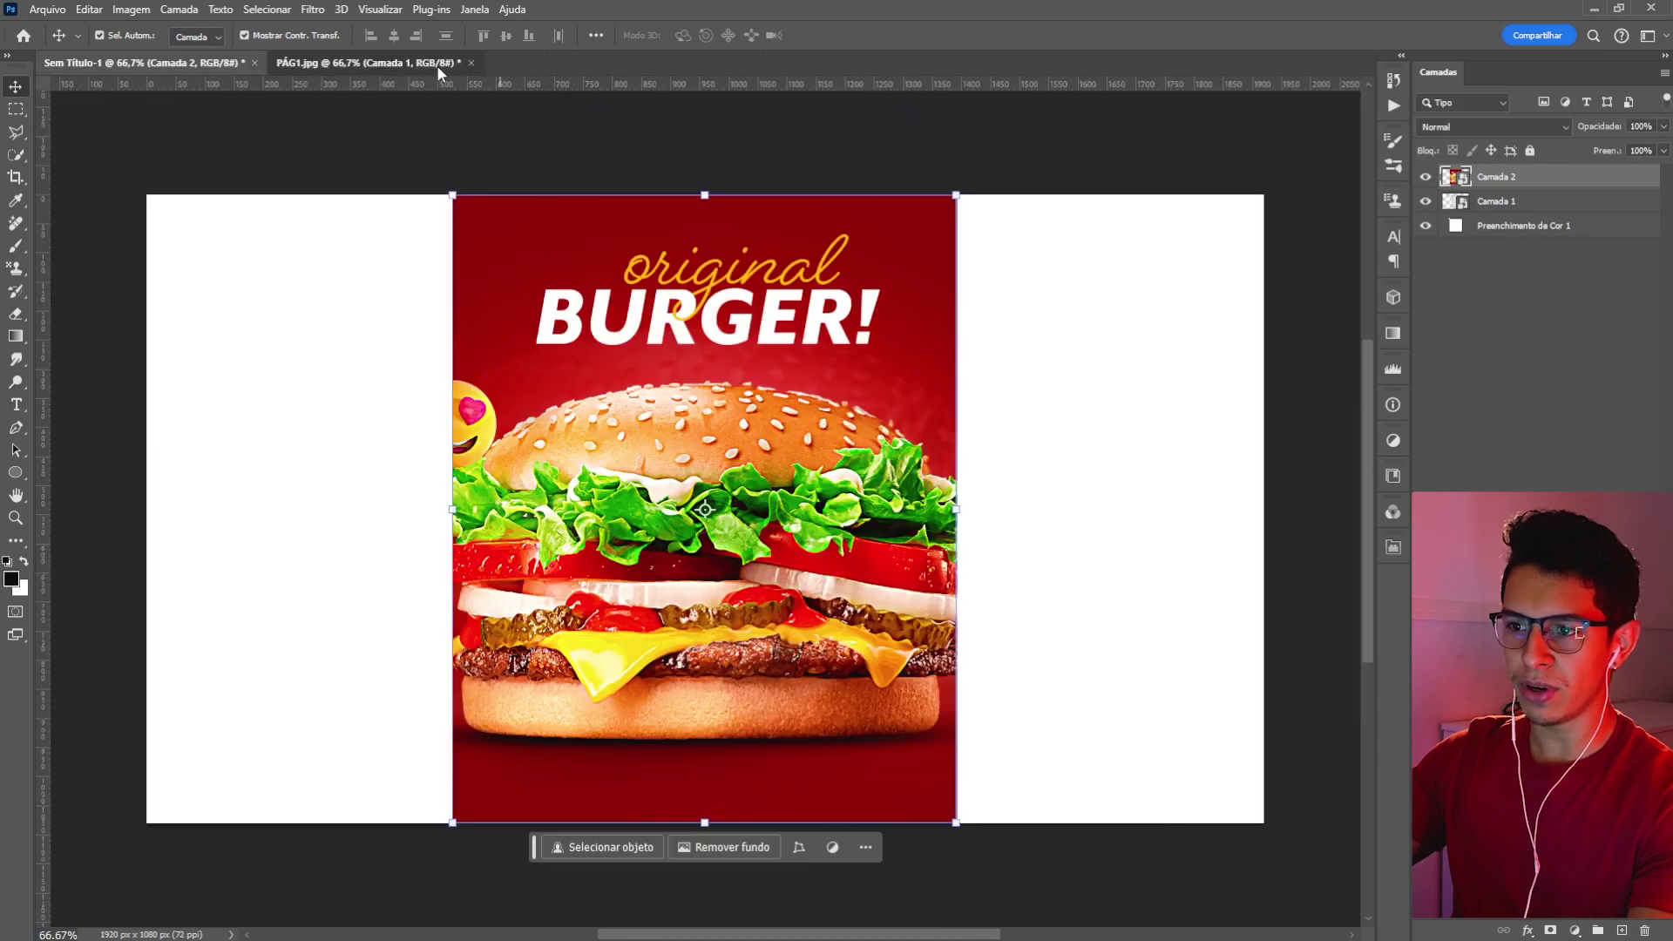
pyautogui.click(436, 65)
pyautogui.click(472, 63)
pyautogui.click(838, 358)
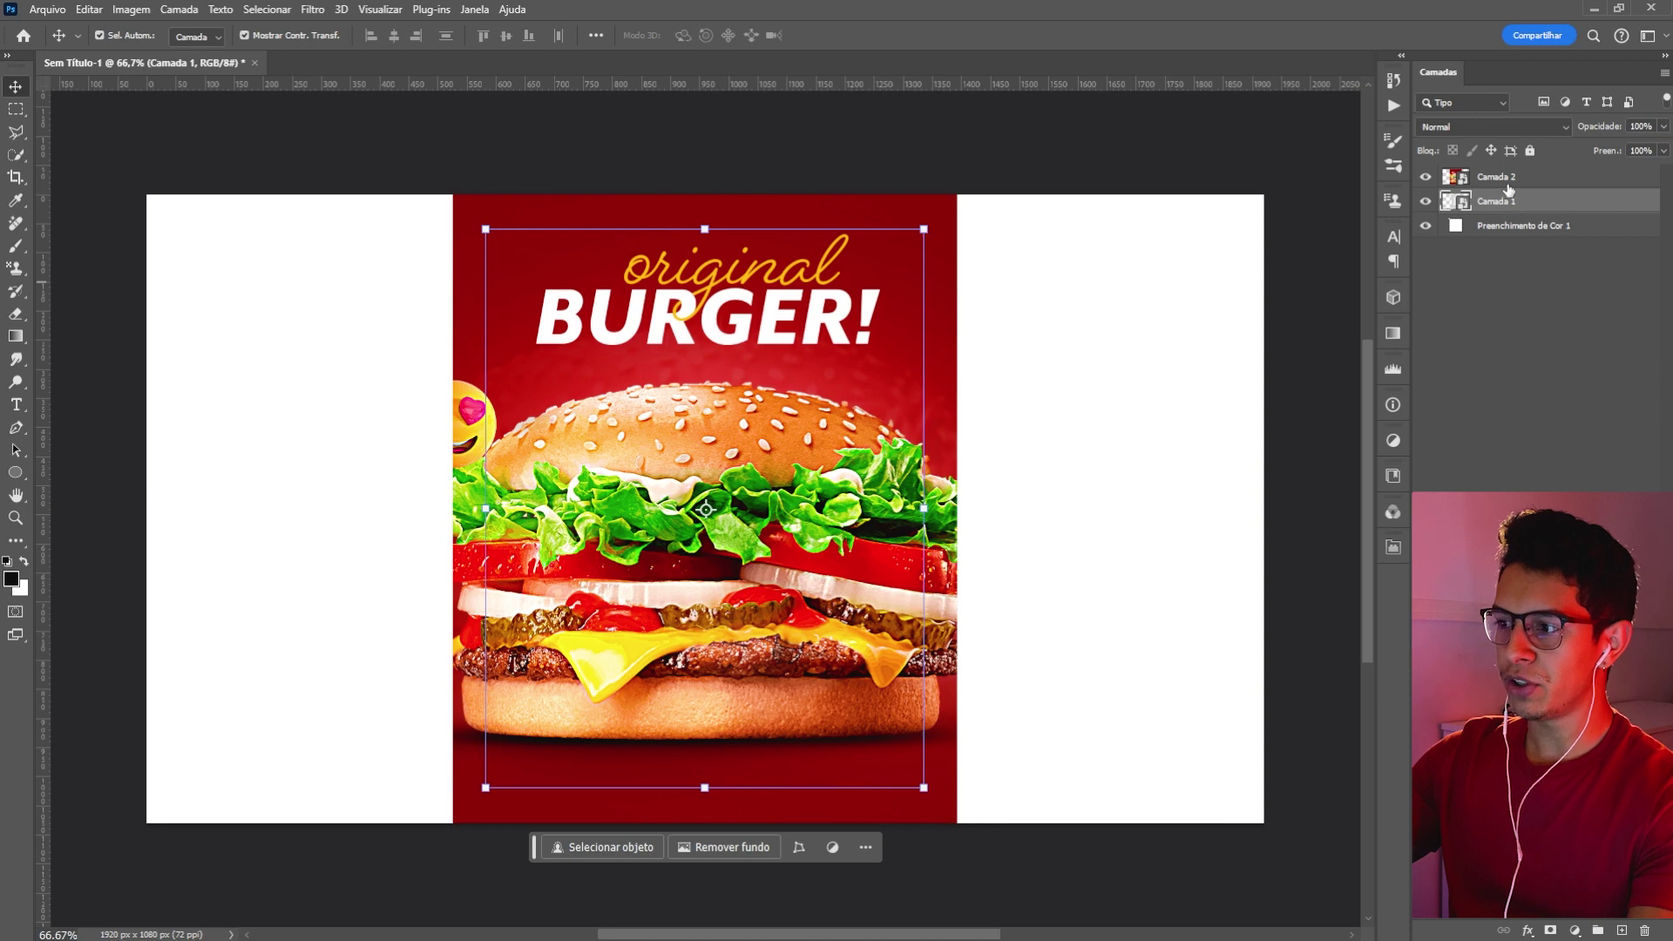
# - Hide the burger artwork layer, then put the package layer in a group named EMBALAGEM
pyautogui.click(1426, 177)
pyautogui.hotkey('ctrl', 'g')
pyautogui.doubleClick(1498, 199)
pyautogui.write('emALAGEM')
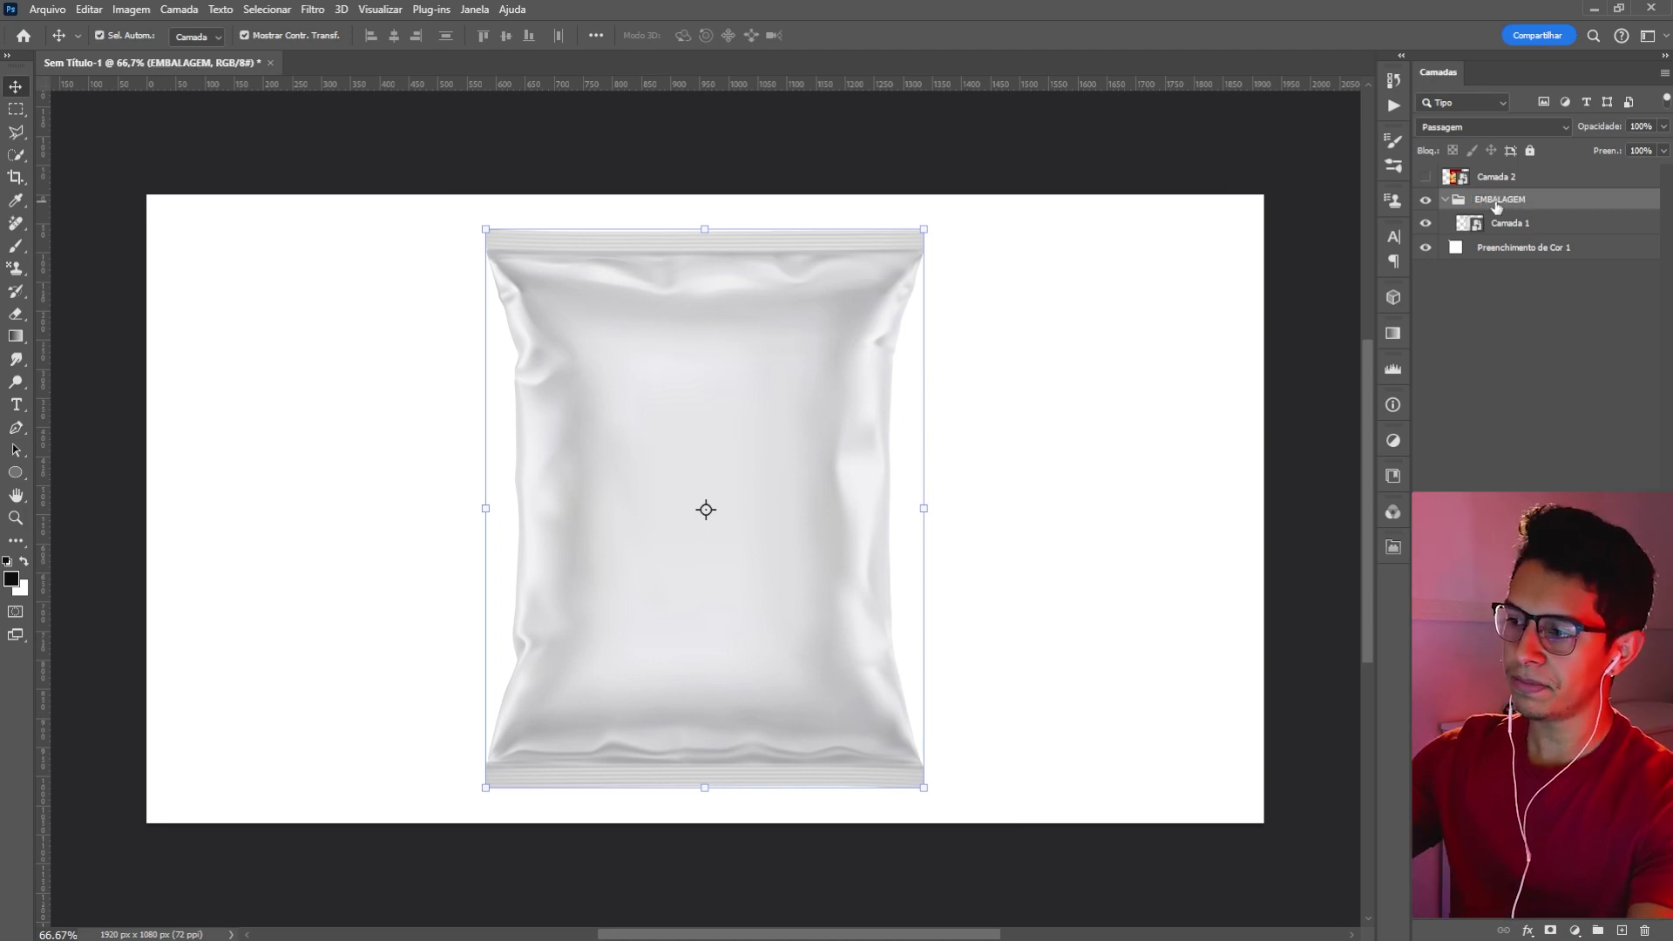
# - Show the burger artwork layer Camada 2 and move it into the EMBALAGEM group, directly above Camada 1
pyautogui.press('Return')
pyautogui.click(1482, 177)
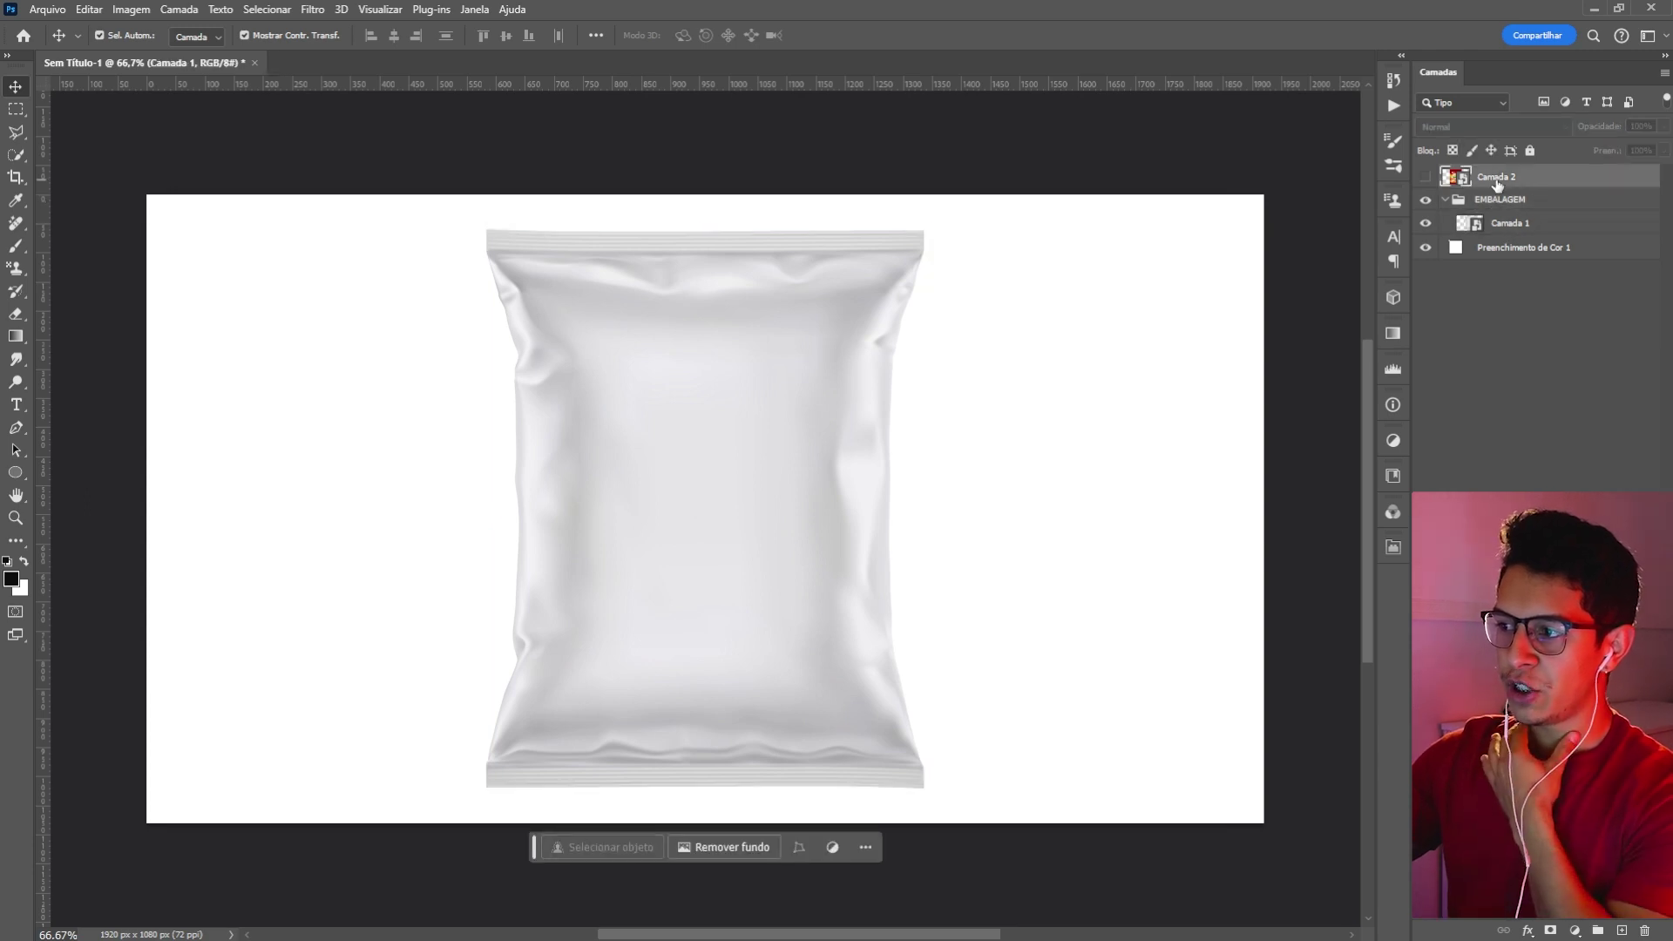
pyautogui.click(1426, 176)
pyautogui.moveTo(1500, 178); pyautogui.dragTo(1488, 218)
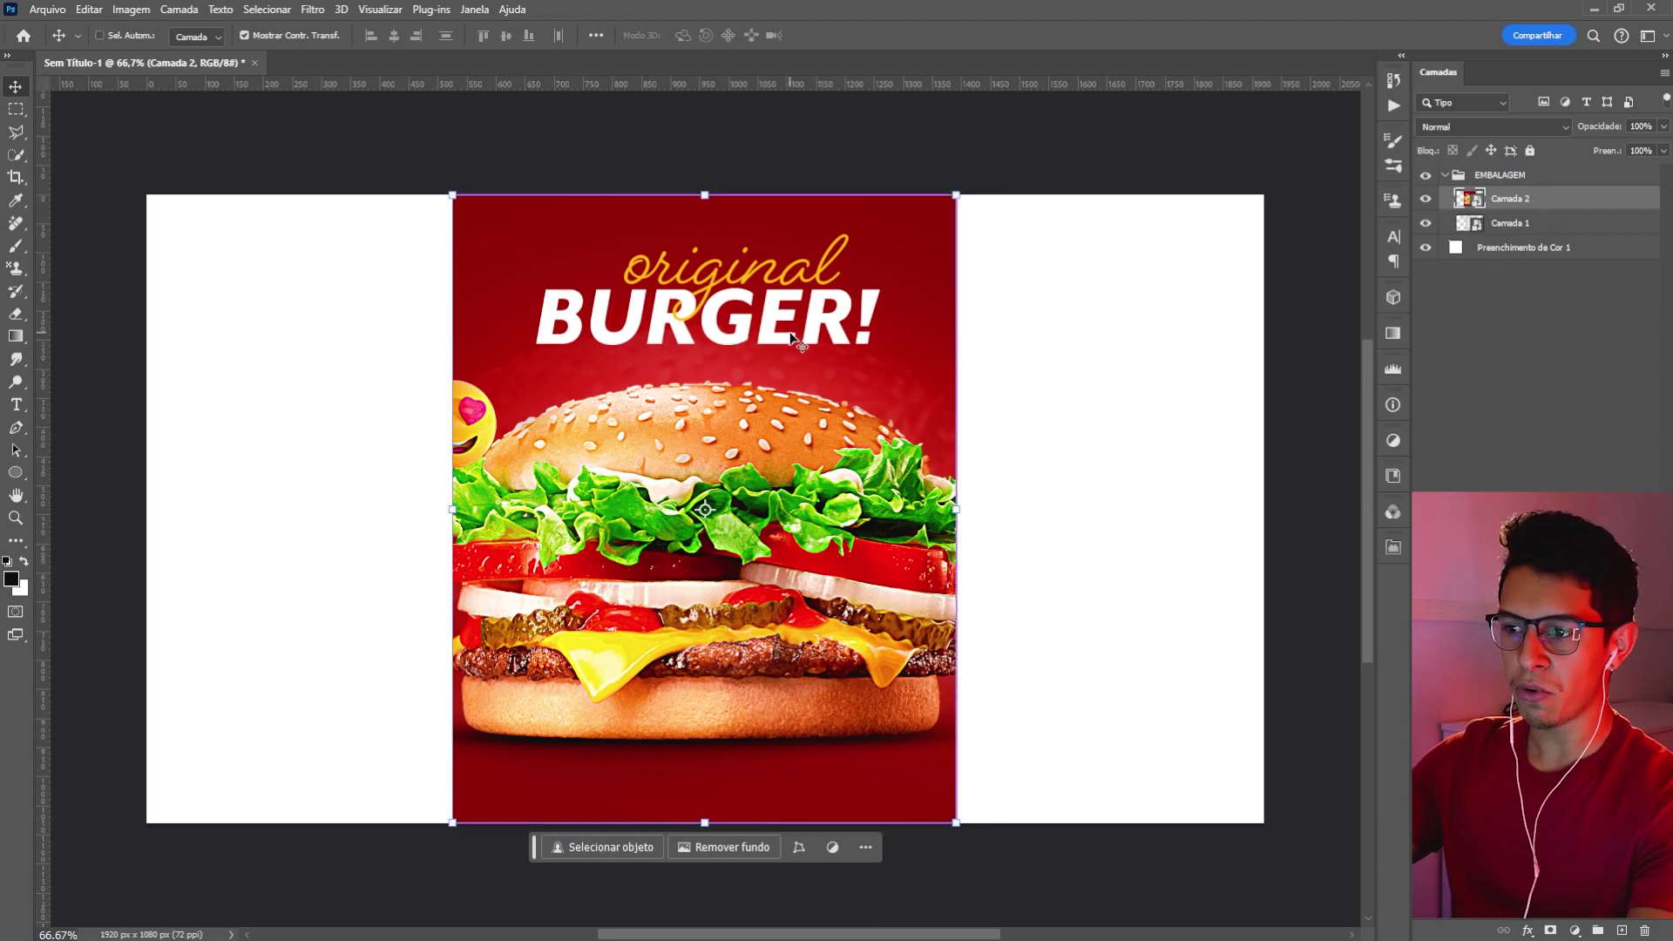
# - Warp the burger artwork so its sides curve inward and its upper corners and edge come down to the bag's outline
pyautogui.hotkey('ctrl', 't')
pyautogui.click(863, 35)
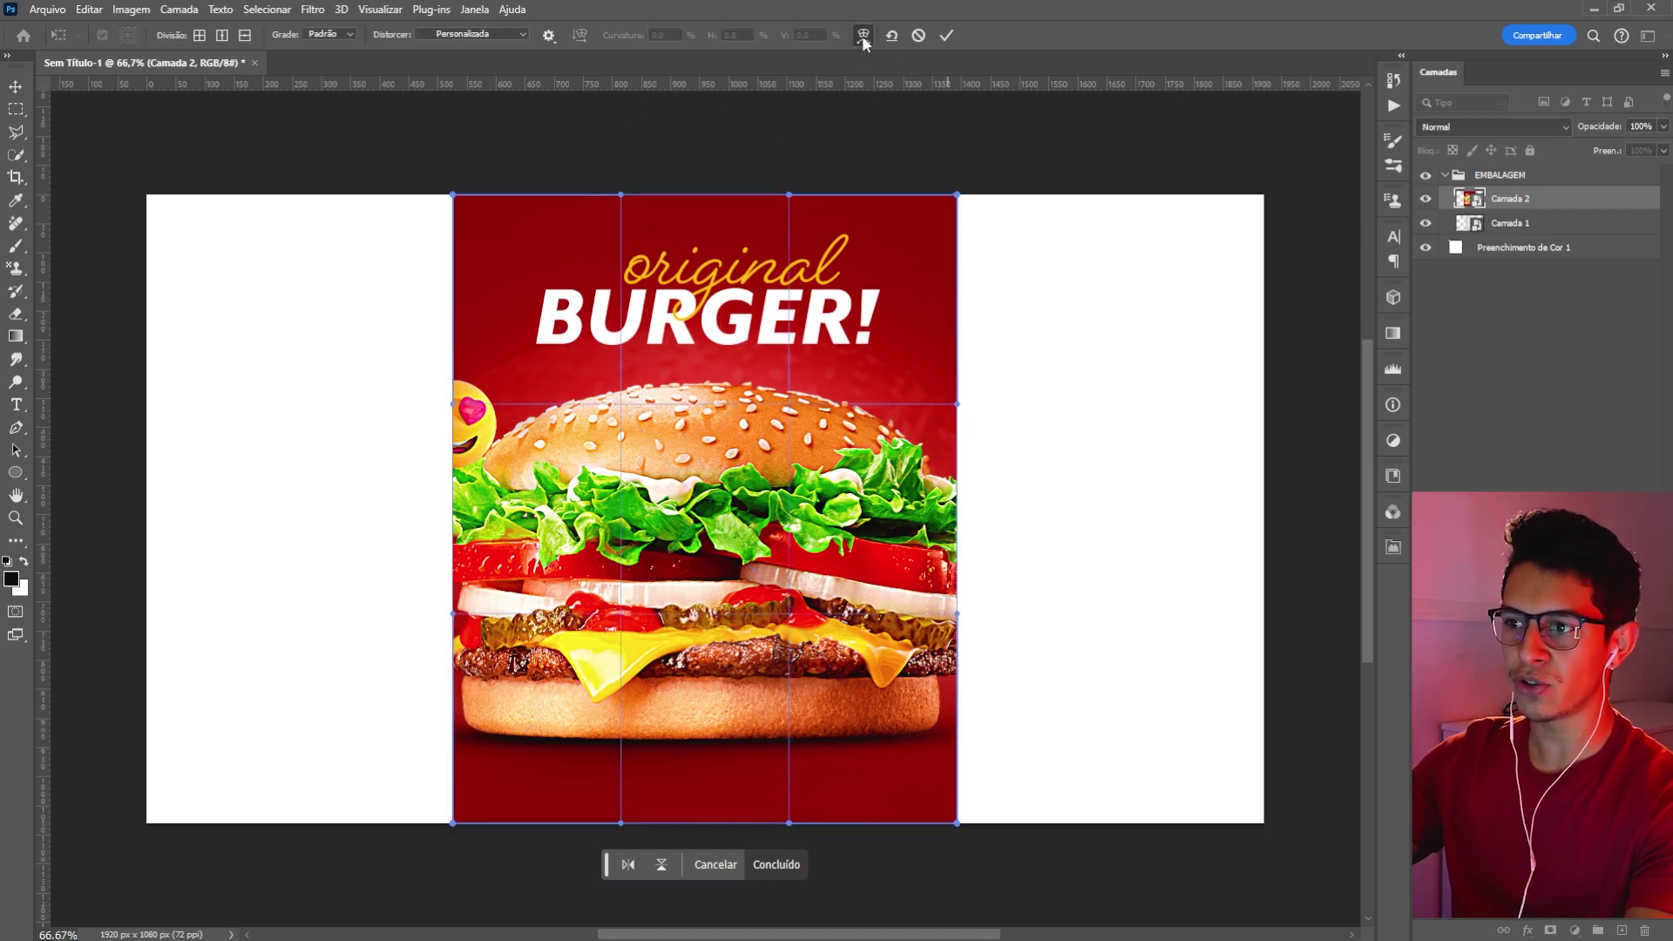
pyautogui.moveTo(956, 525); pyautogui.dragTo(899, 525)
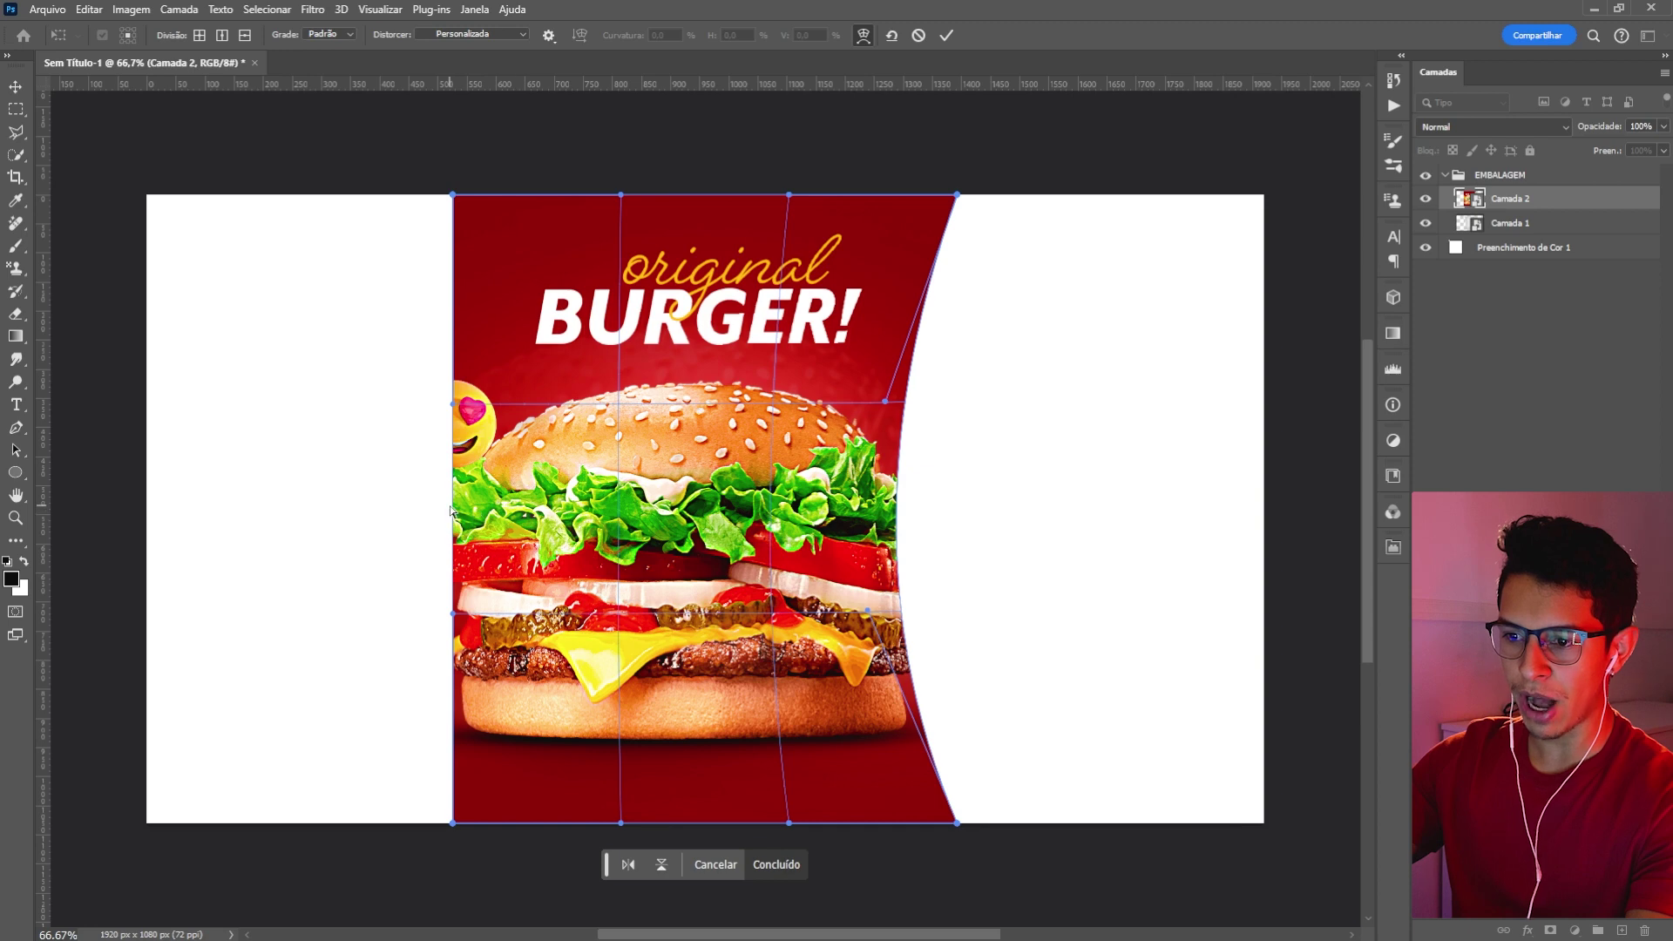
pyautogui.moveTo(467, 507); pyautogui.dragTo(521, 504)
pyautogui.moveTo(452, 194); pyautogui.dragTo(479, 228)
pyautogui.moveTo(957, 193); pyautogui.dragTo(934, 228)
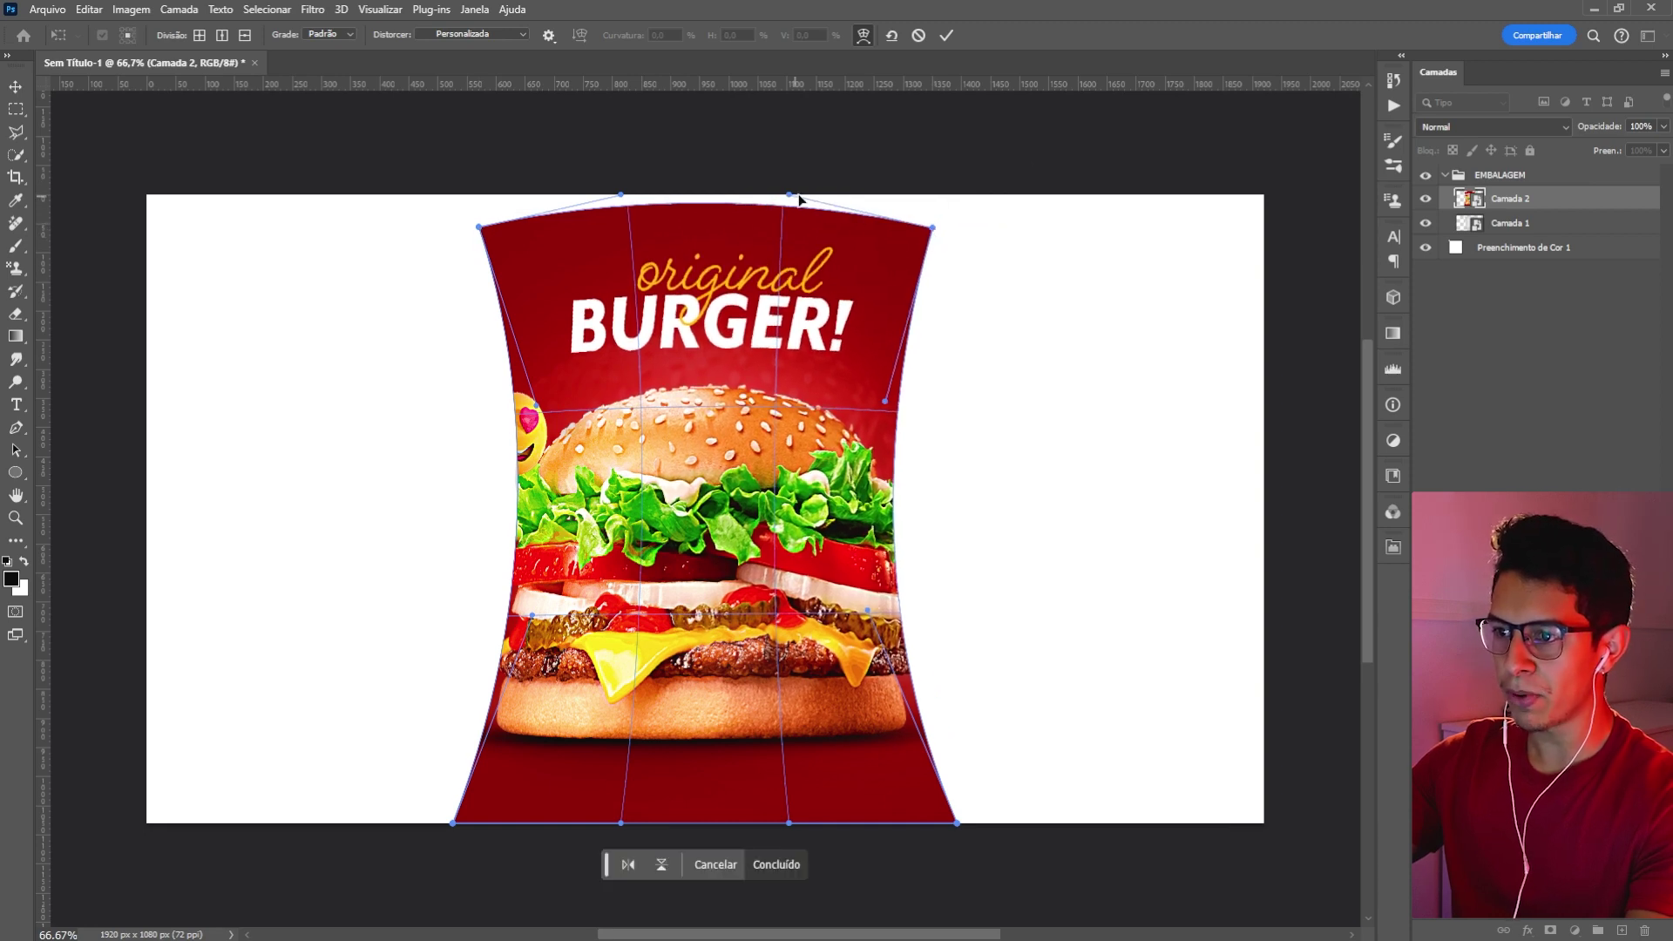
pyautogui.moveTo(792, 197)
pyautogui.mouseDown()
pyautogui.moveTo(777, 253)
pyautogui.moveTo(791, 228)
pyautogui.mouseUp()
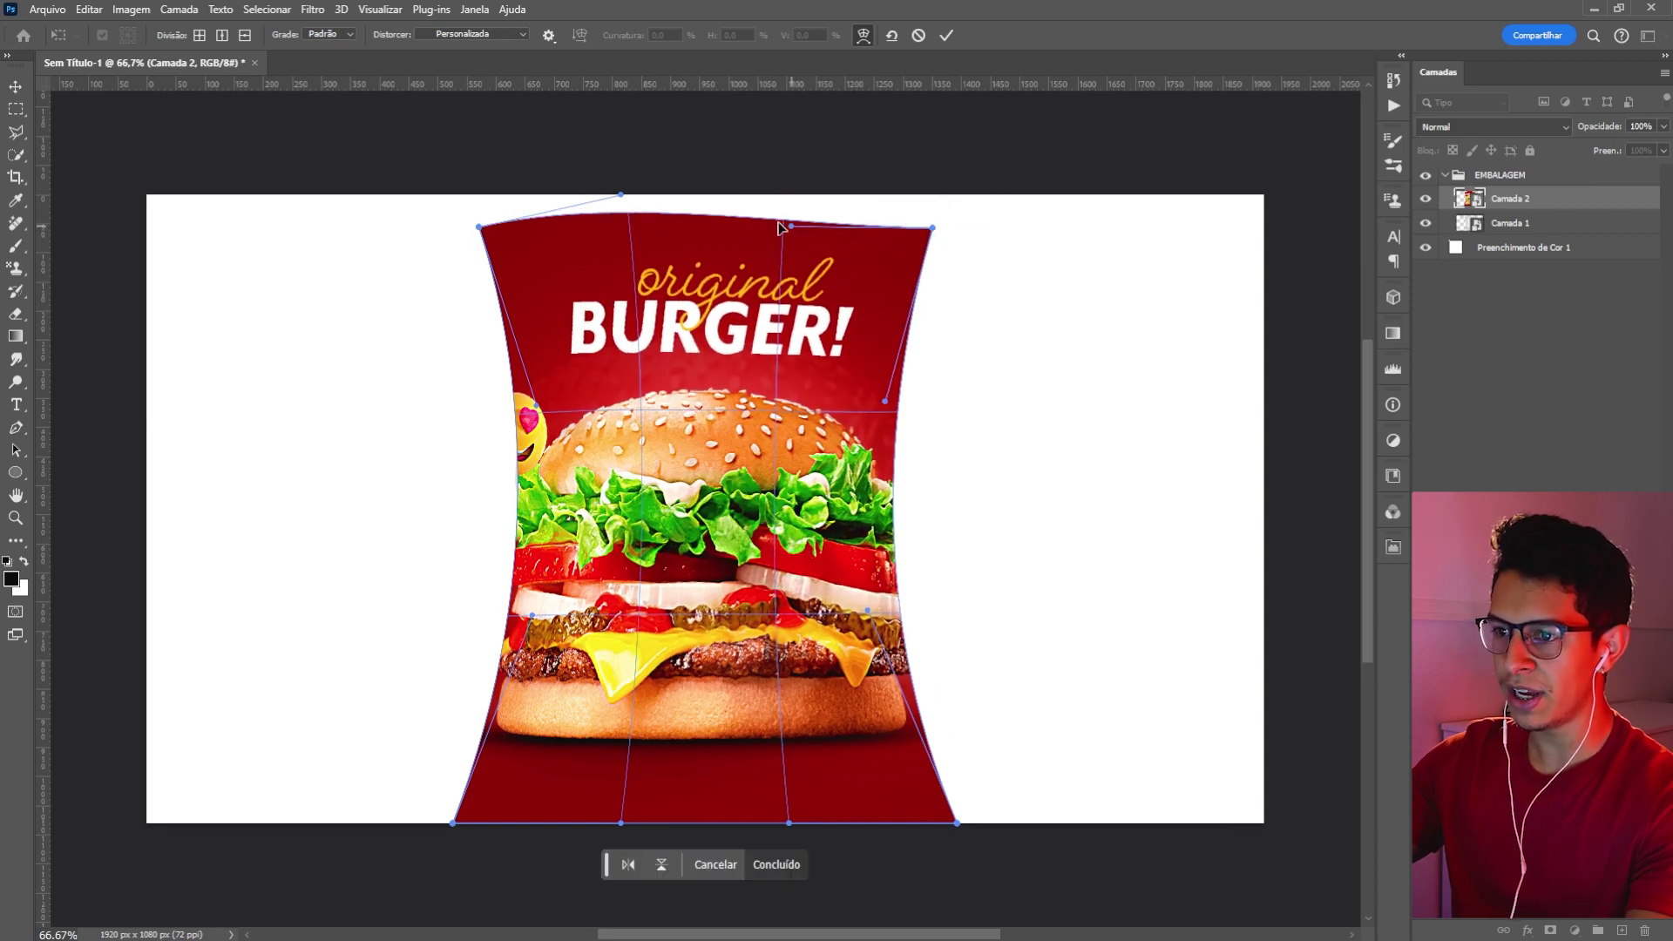
pyautogui.moveTo(626, 196); pyautogui.dragTo(603, 226)
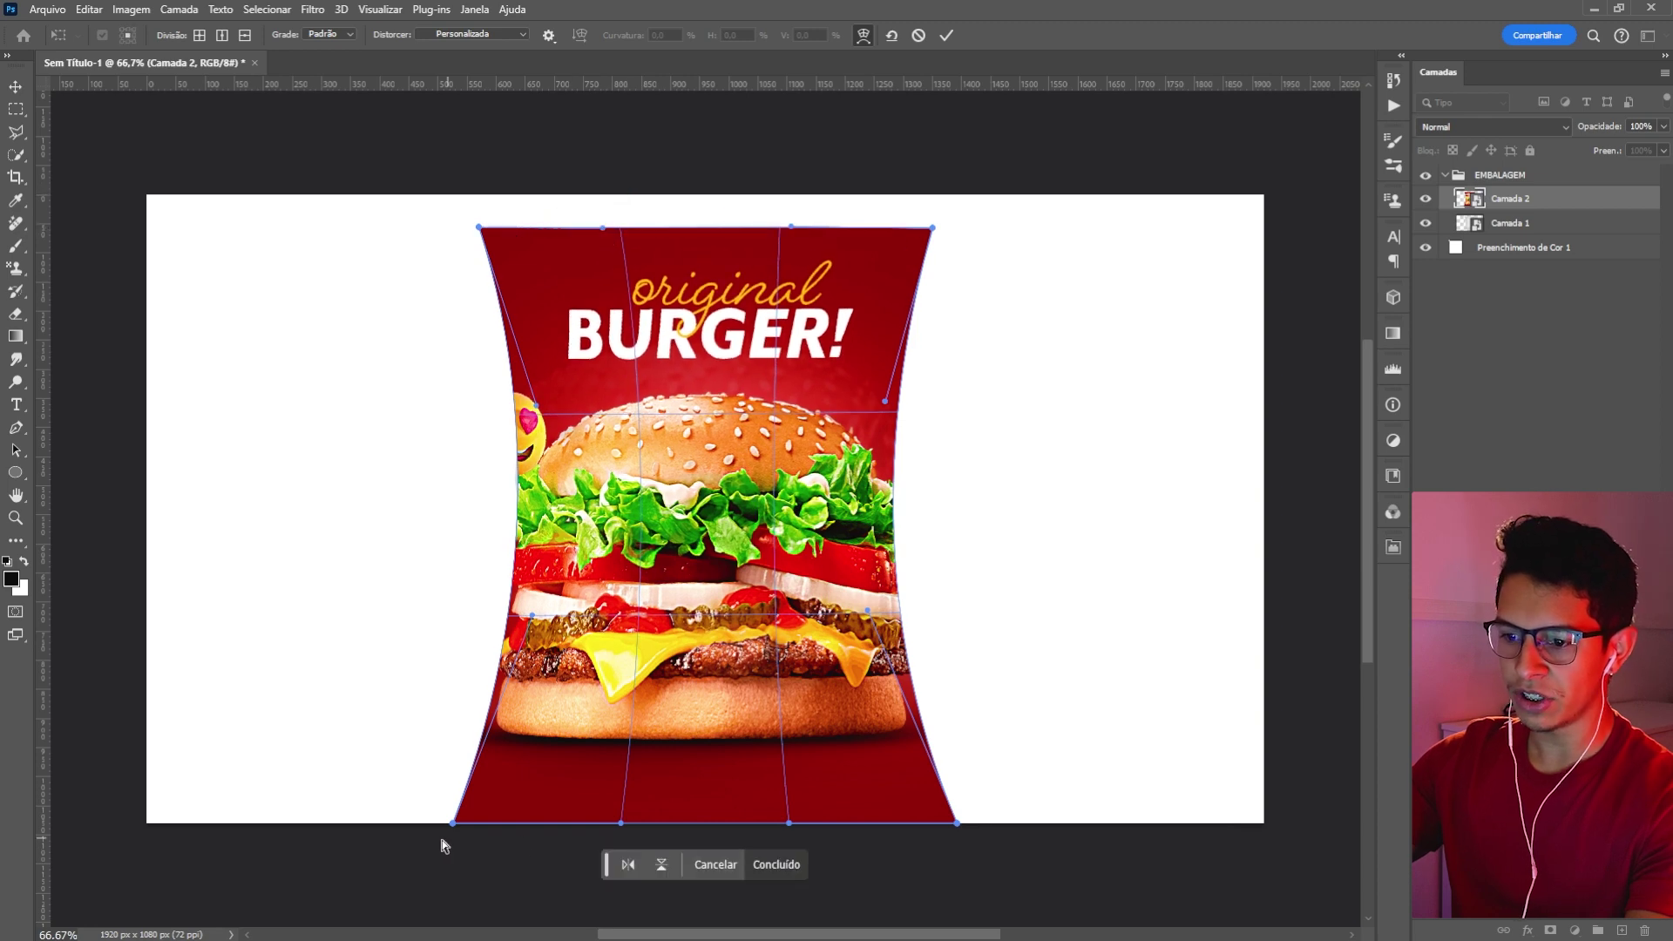
# - Warp the artwork's lower corners, lower-left curve and bottom edge inward to just outside the bag's outline, and apply the warp
pyautogui.moveTo(457, 825); pyautogui.dragTo(485, 802)
pyautogui.moveTo(533, 619); pyautogui.dragTo(490, 626)
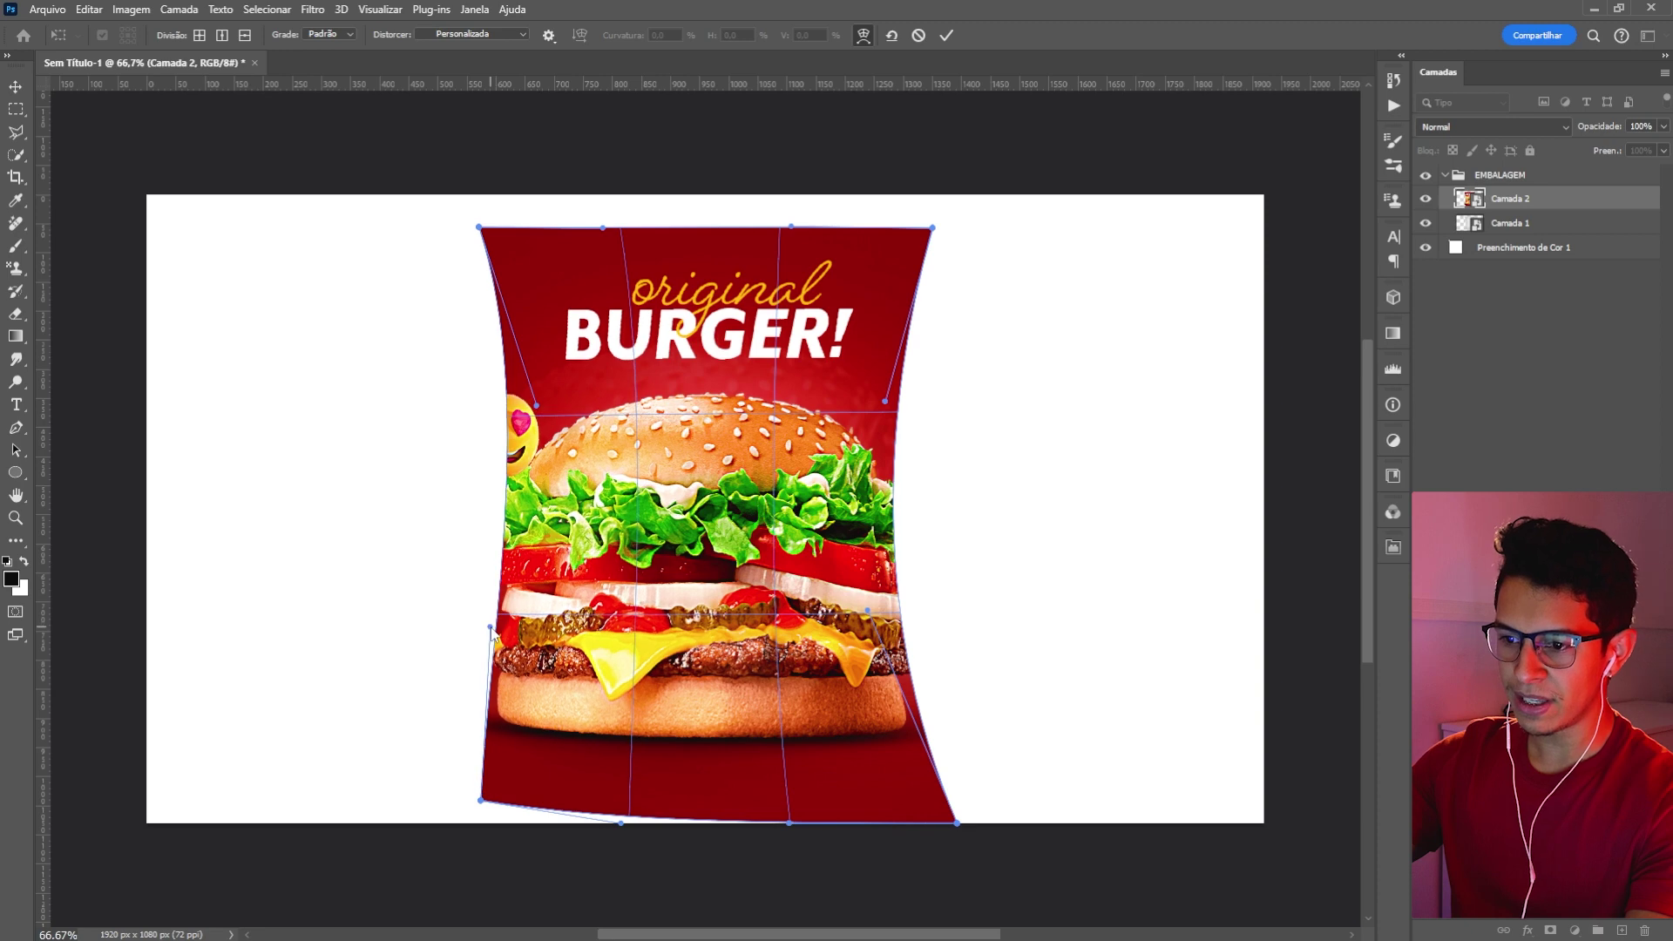
pyautogui.moveTo(957, 824); pyautogui.dragTo(933, 796)
pyautogui.moveTo(791, 824); pyautogui.dragTo(781, 798)
pyautogui.moveTo(623, 825)
pyautogui.mouseDown()
pyautogui.moveTo(619, 767)
pyautogui.moveTo(626, 798)
pyautogui.mouseUp()
pyautogui.press('Return')
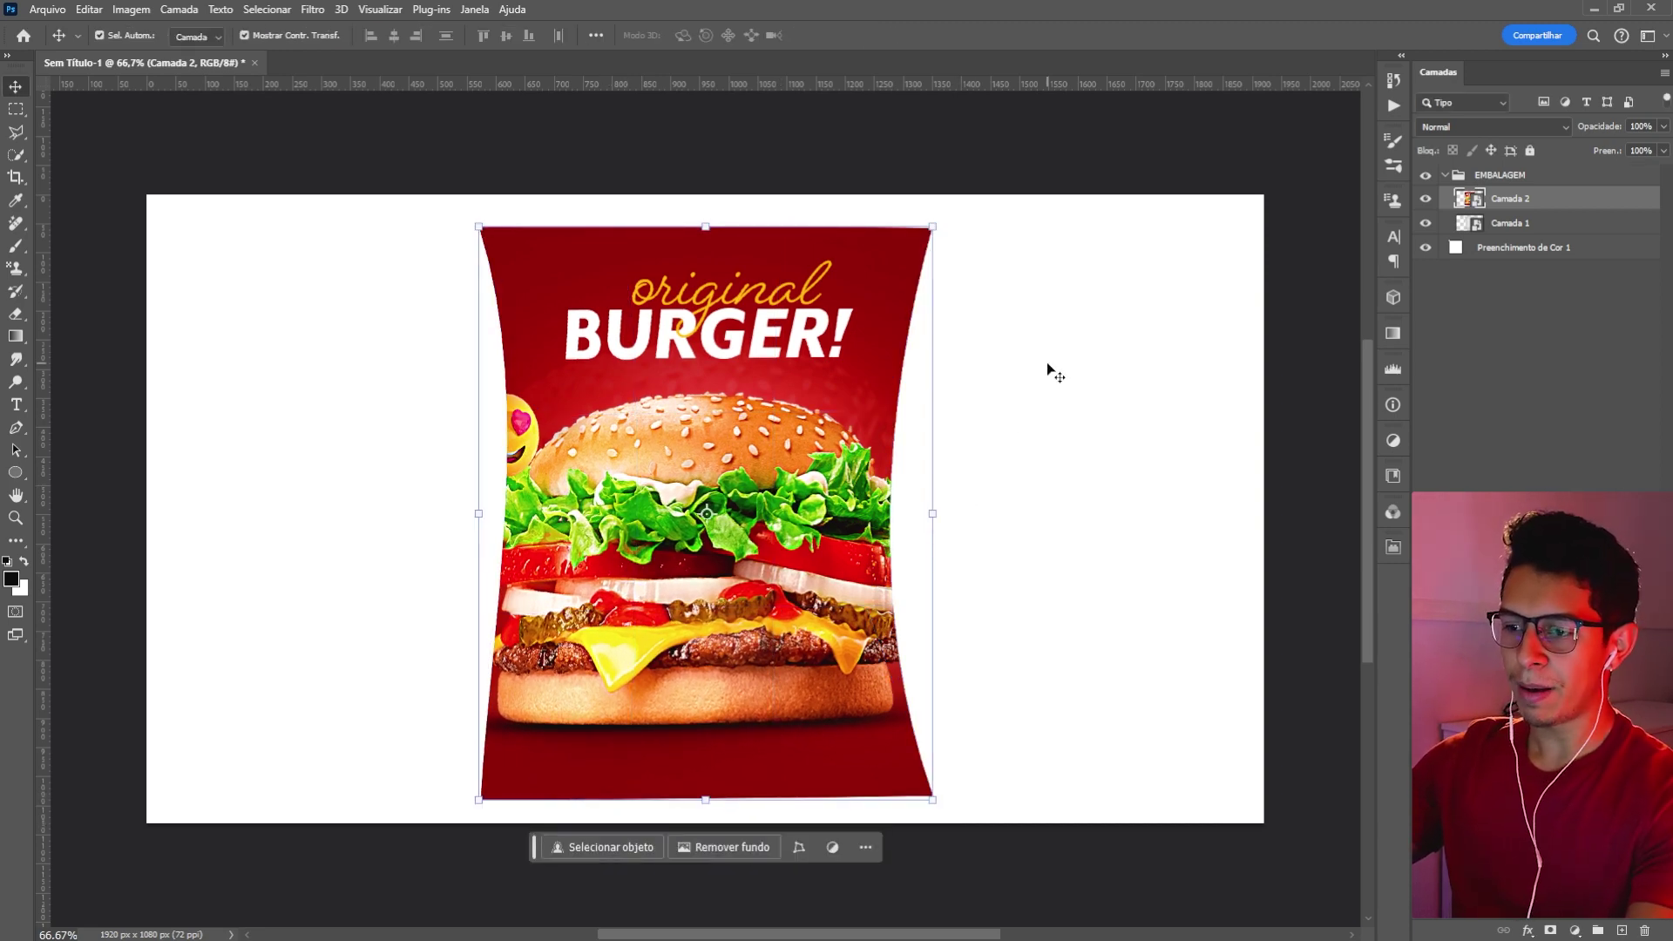
# - Duplicate the package layer Camada 1 twice, hide both copies and move them above Camada 2 in the group
pyautogui.click(1513, 224)
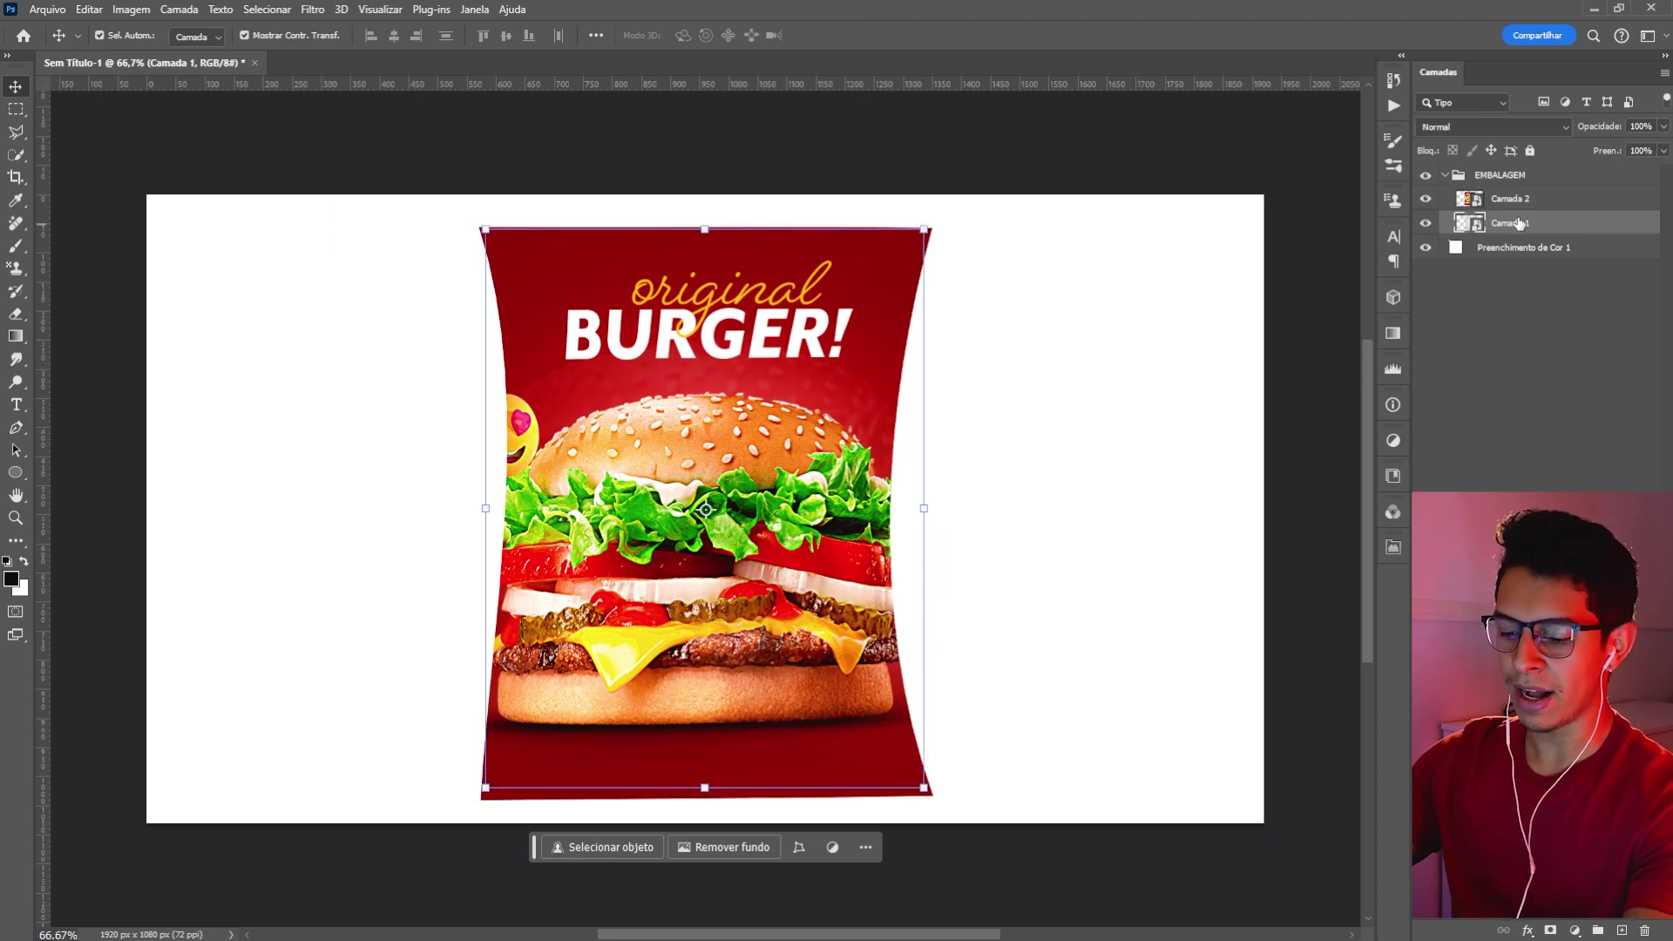
pyautogui.press('ctrl')
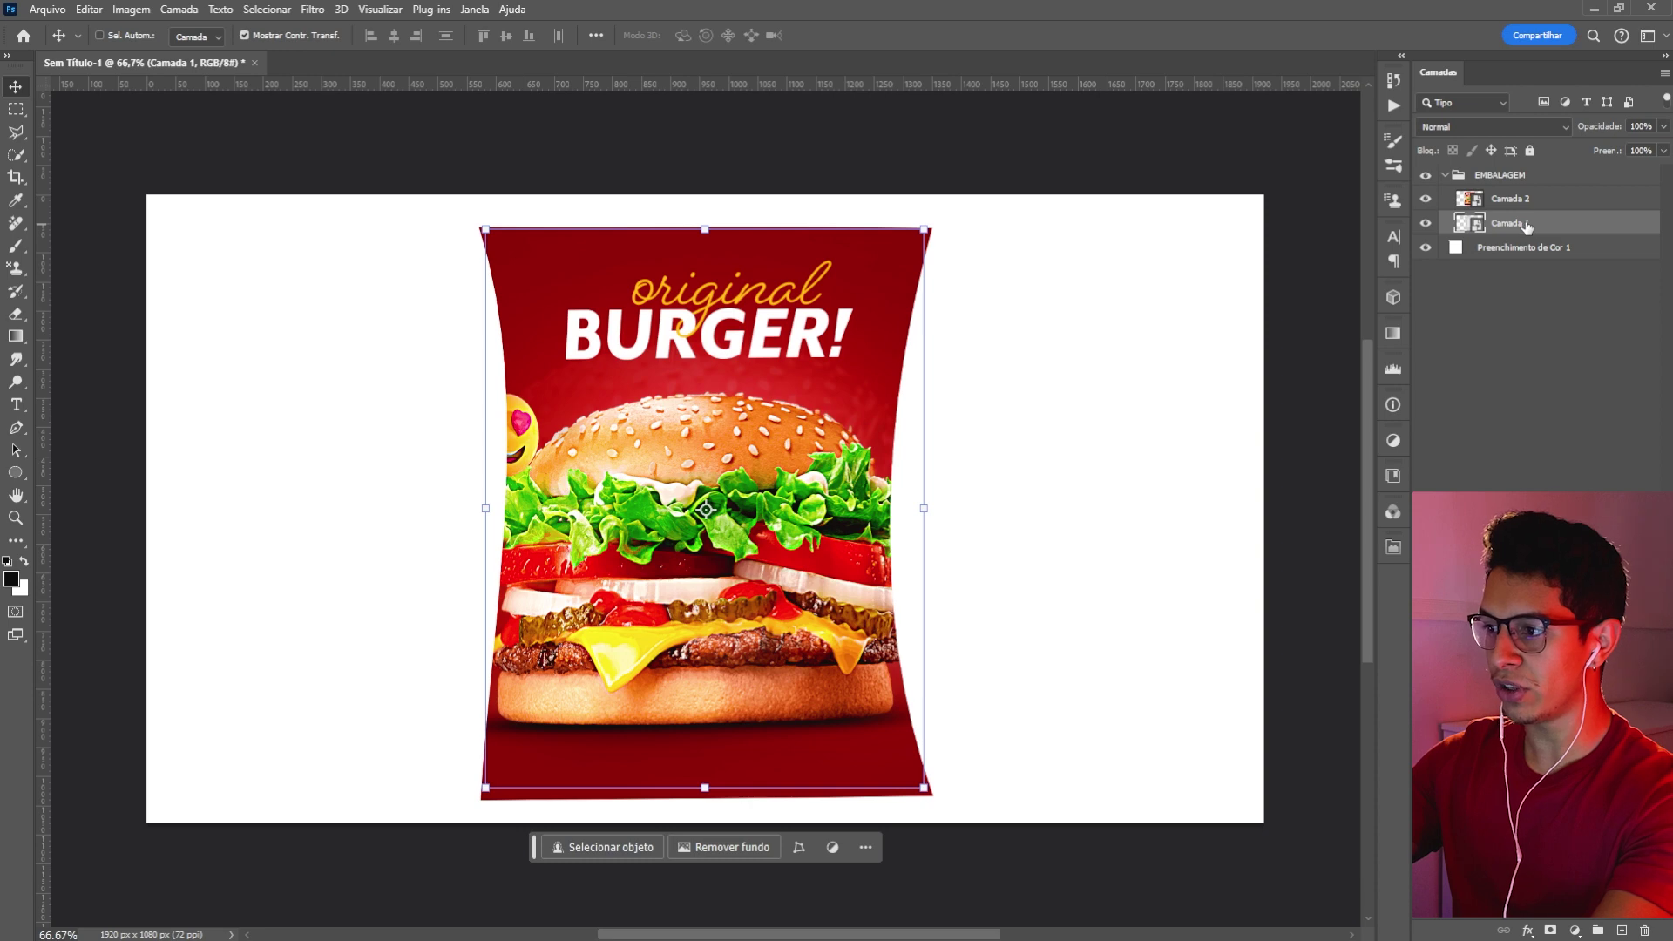
pyautogui.hotkey('ctrl', 'j')
pyautogui.hotkey('ctrl', 'j')
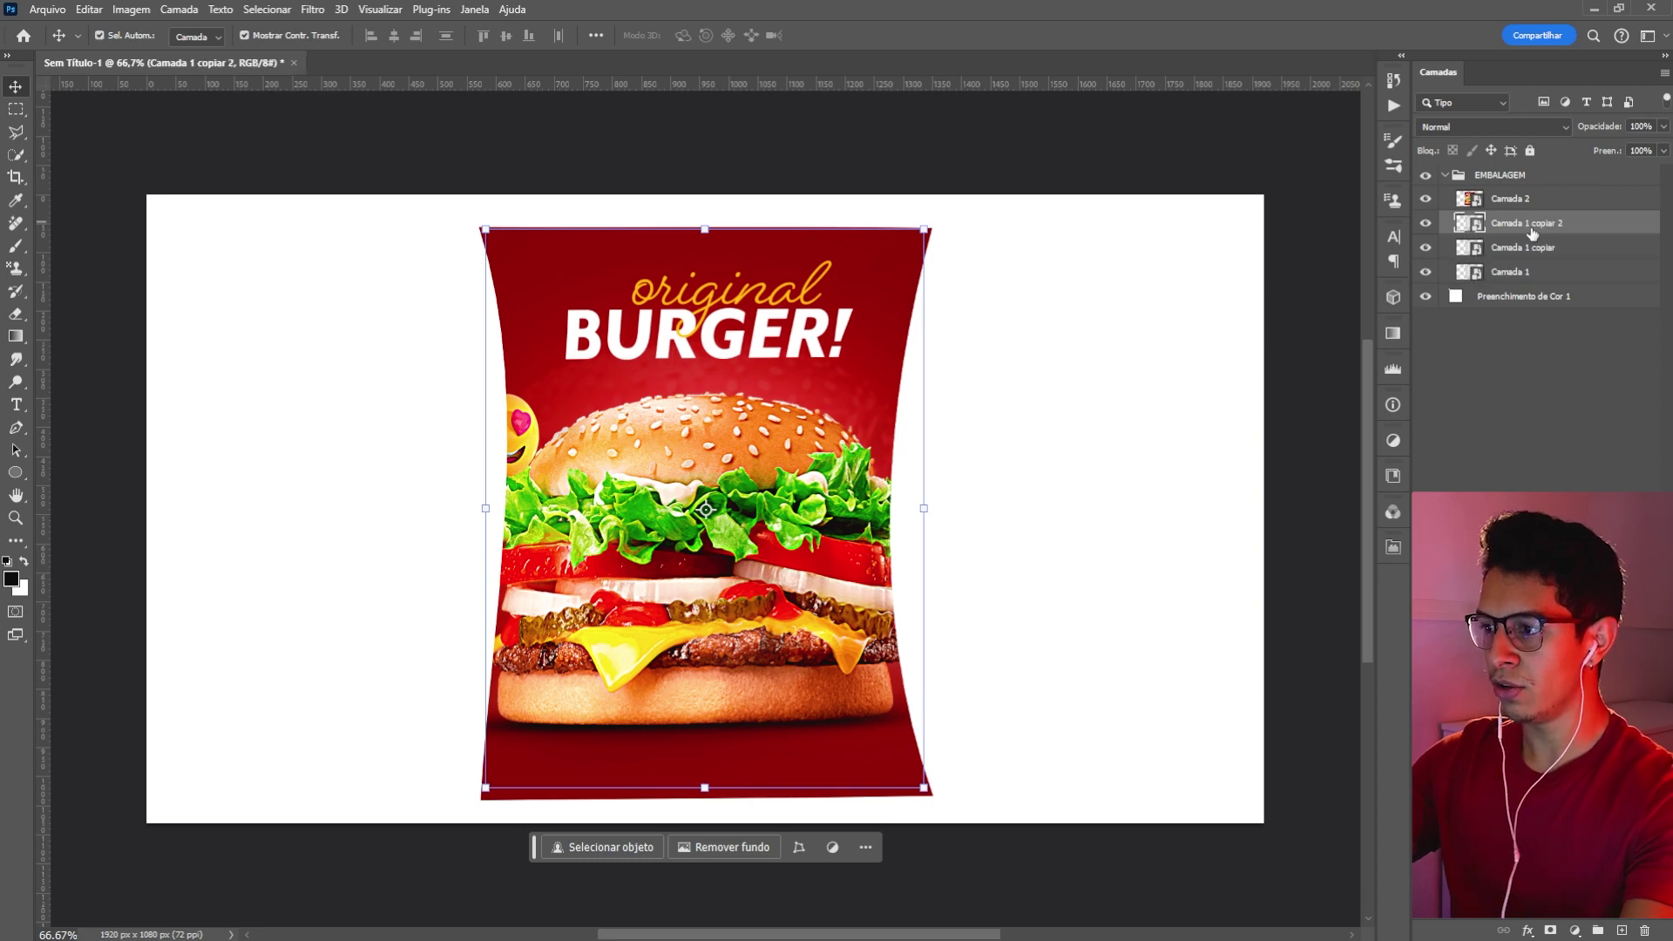
pyautogui.click(1425, 224)
pyautogui.keyDown('shift'); pyautogui.click(1522, 249); pyautogui.keyUp('shift')
pyautogui.moveTo(1522, 249); pyautogui.dragTo(1529, 188)
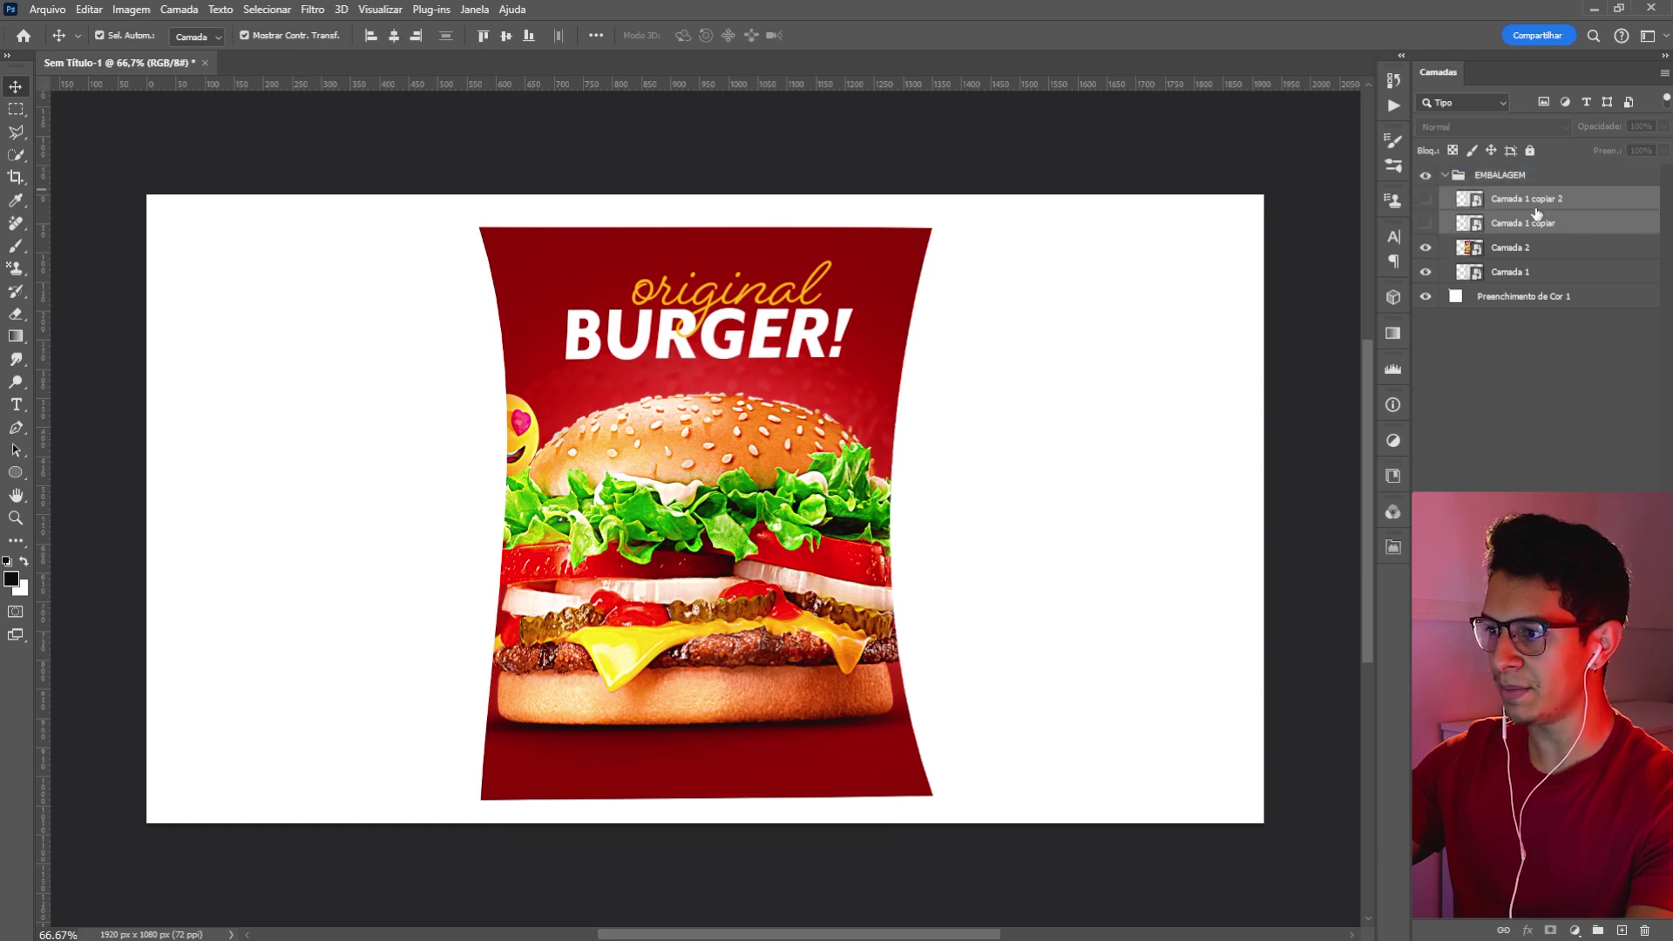
# - Clip the burger artwork layer Camada 2 to the package layer Camada 1 with a clipping mask
pyautogui.click(1509, 250)
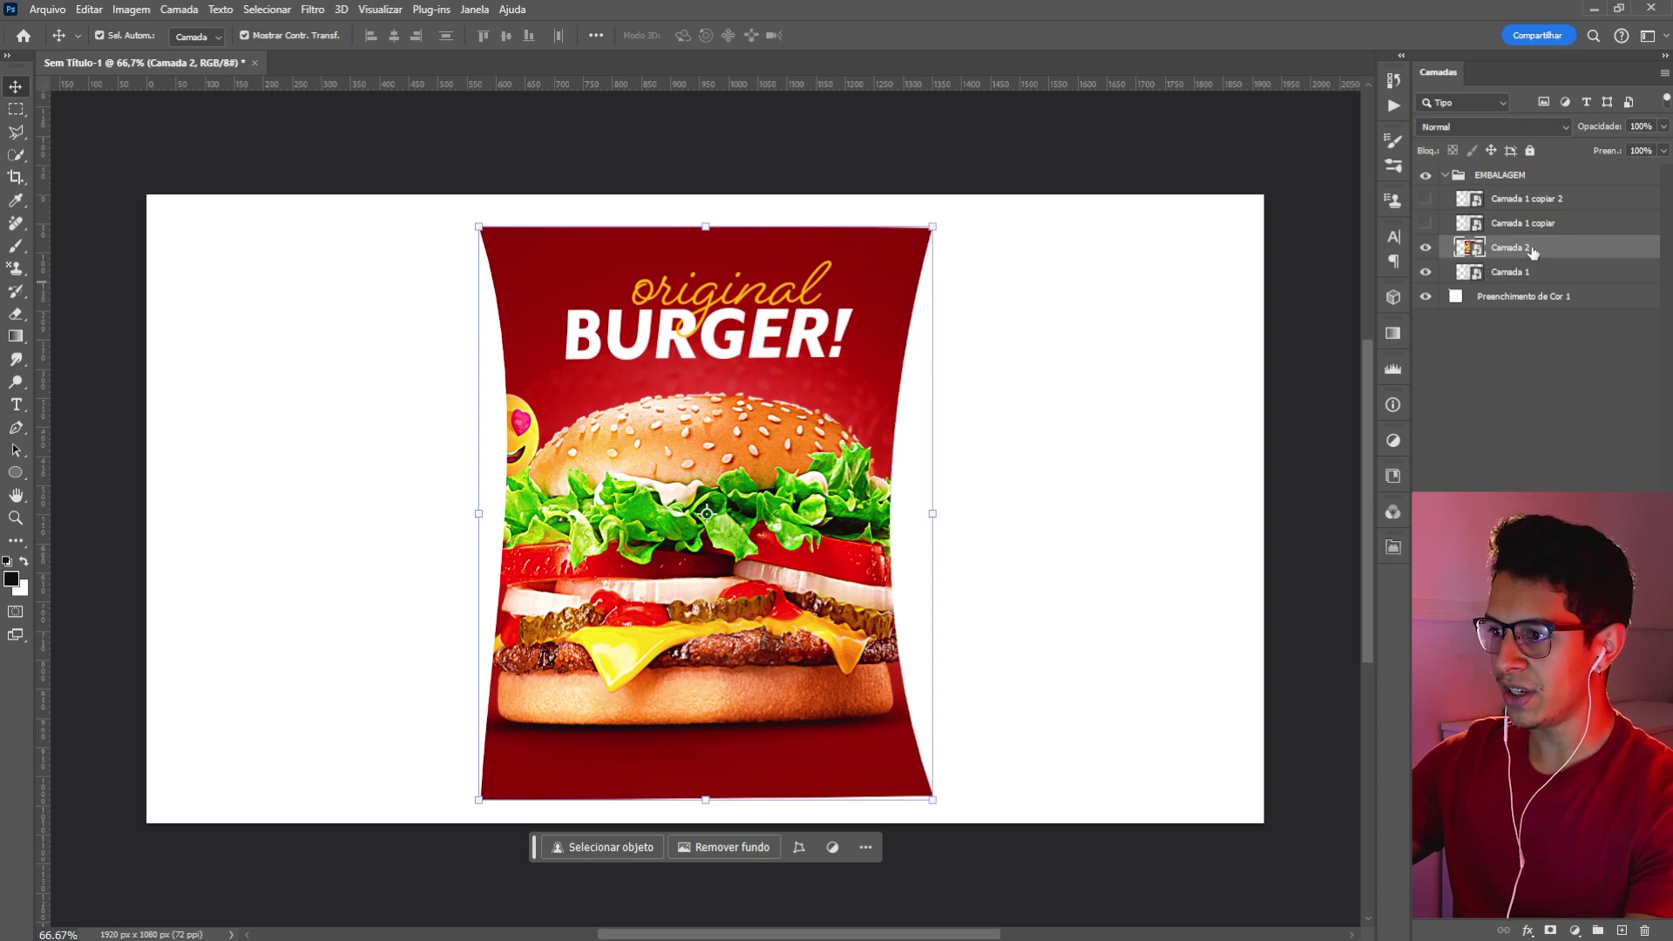
pyautogui.rightClick(1545, 252)
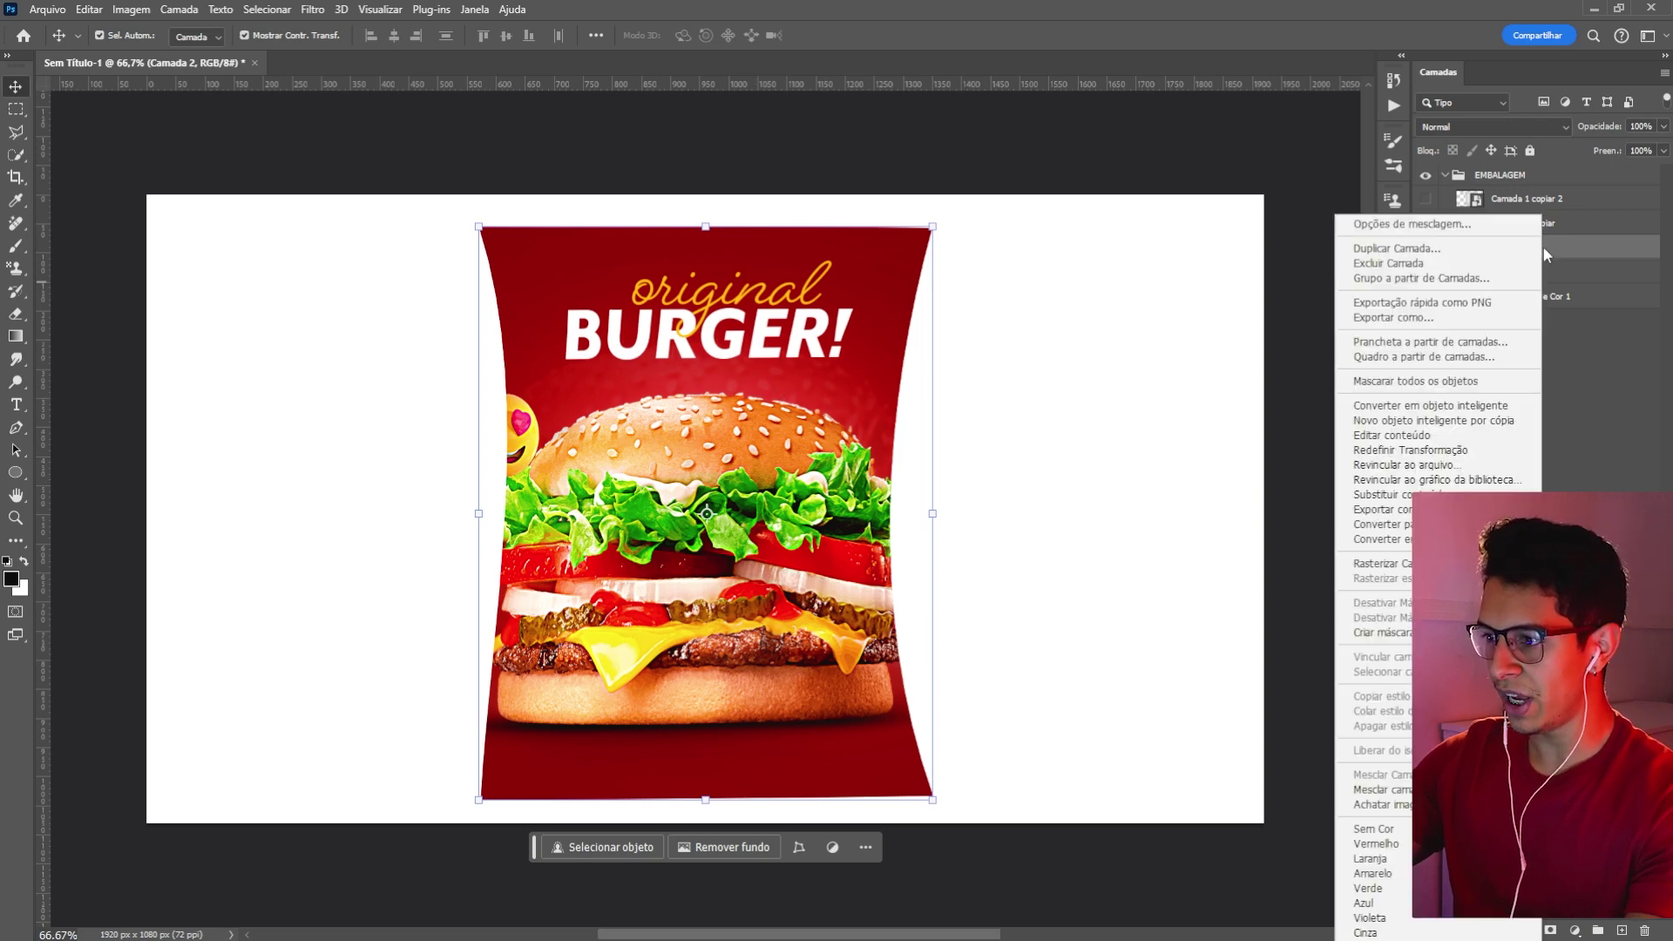
pyautogui.click(1381, 632)
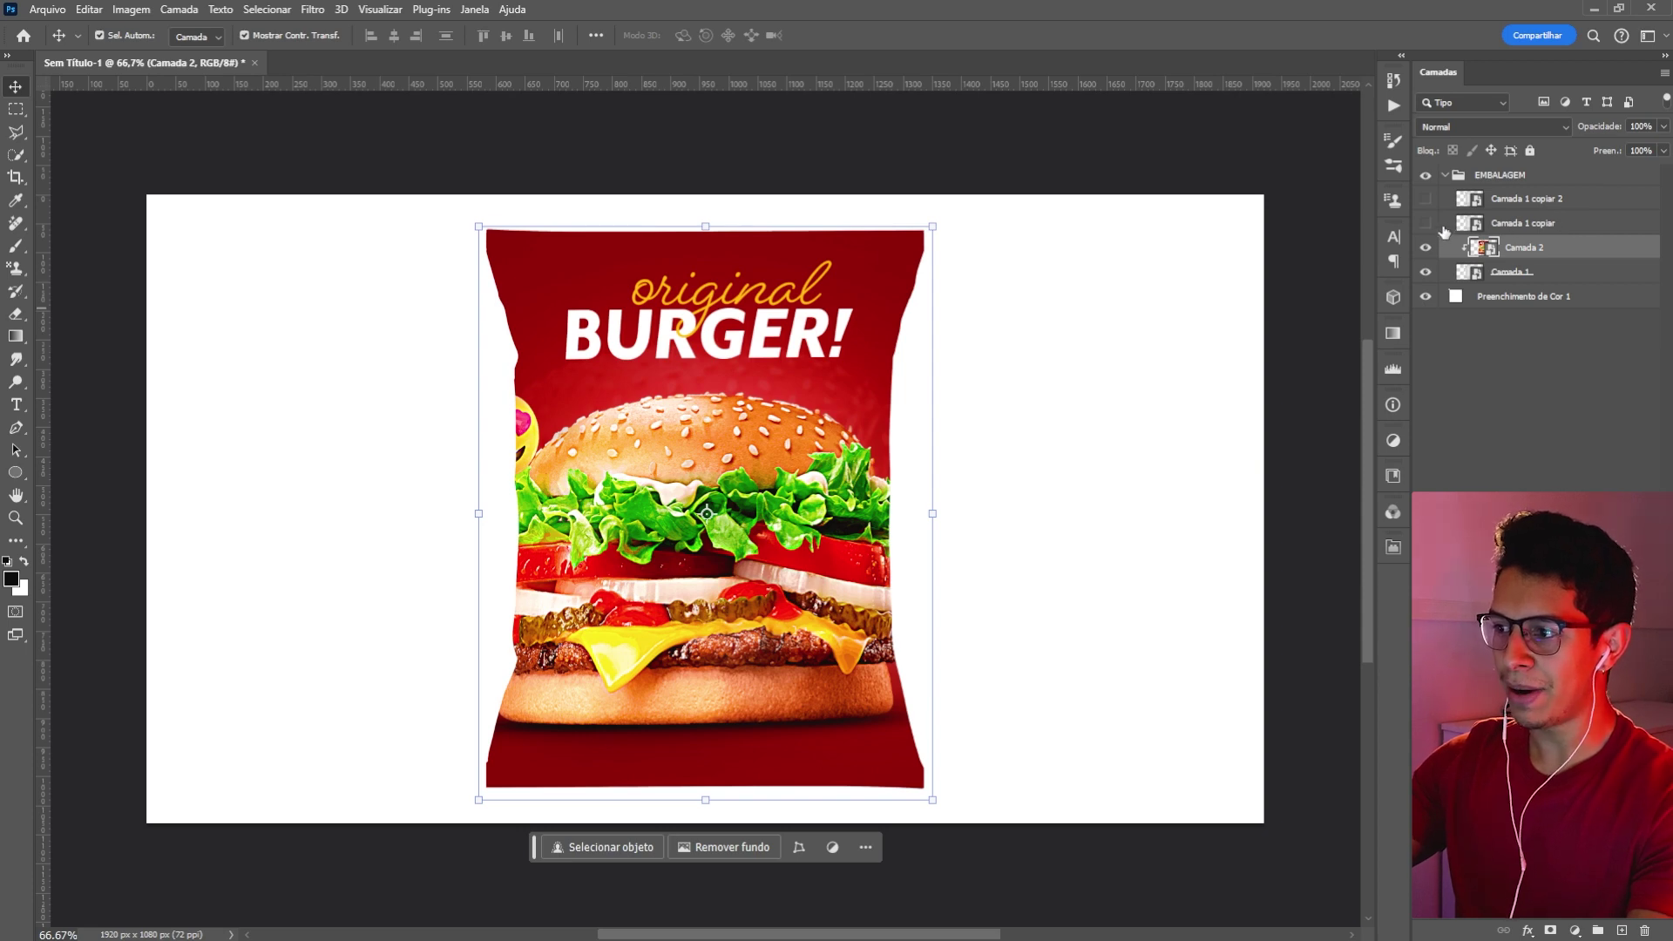
# - Show Camada 1 copiar and set its blend mode to Sobrepor with 30% opacity
pyautogui.click(1526, 225)
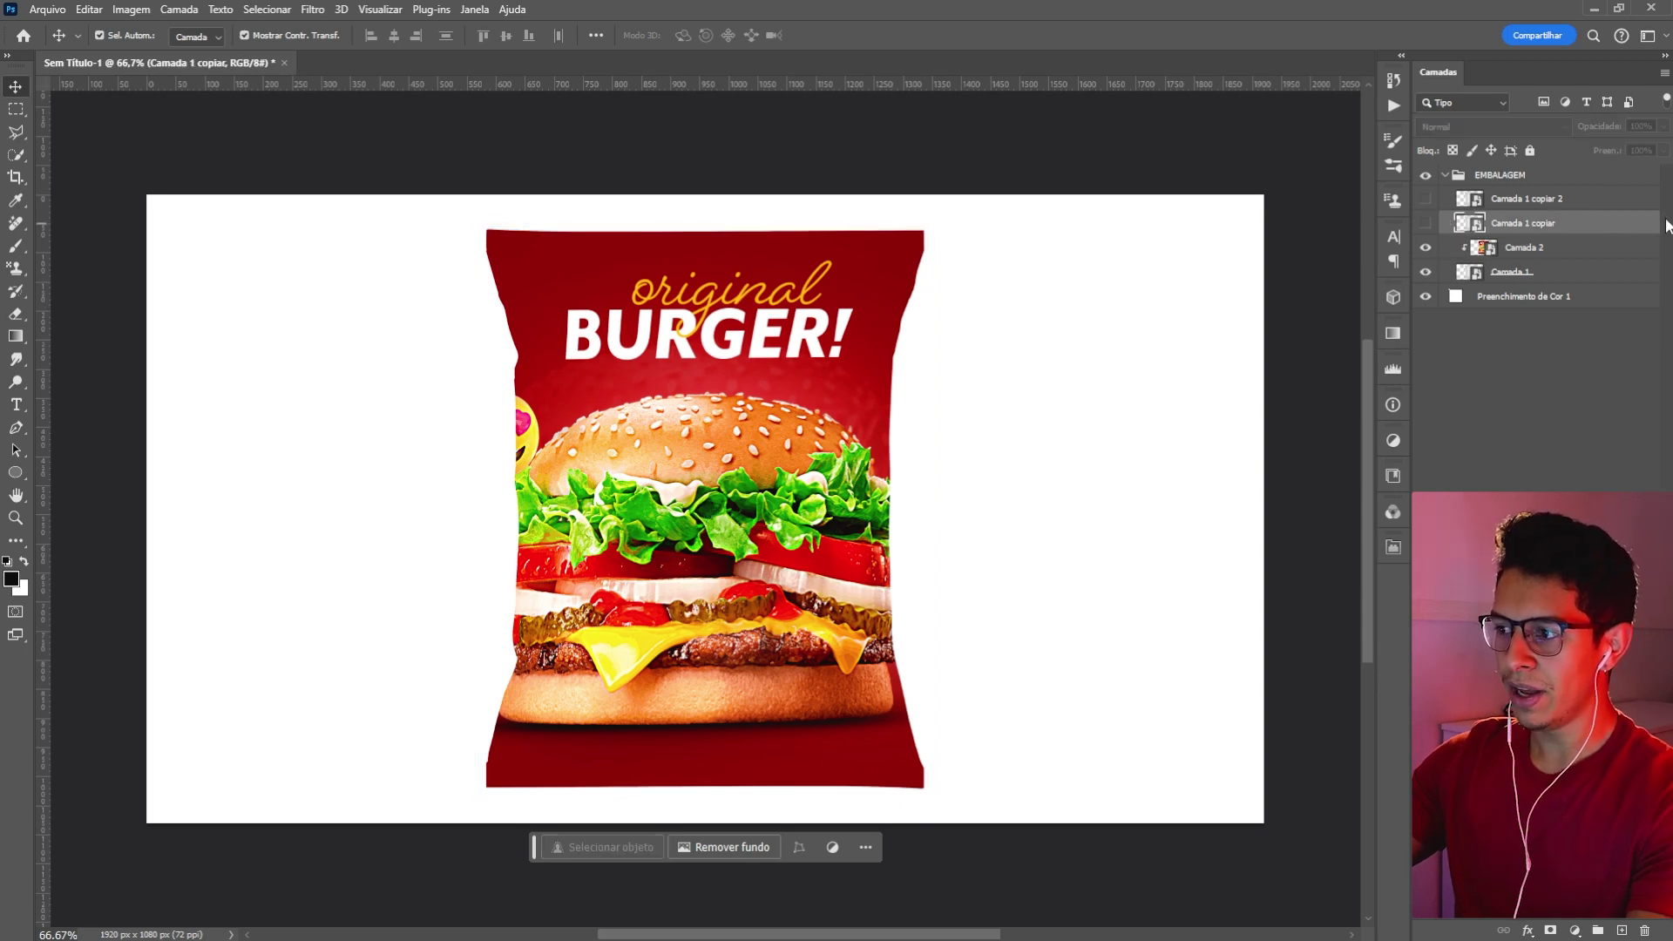
pyautogui.click(1426, 224)
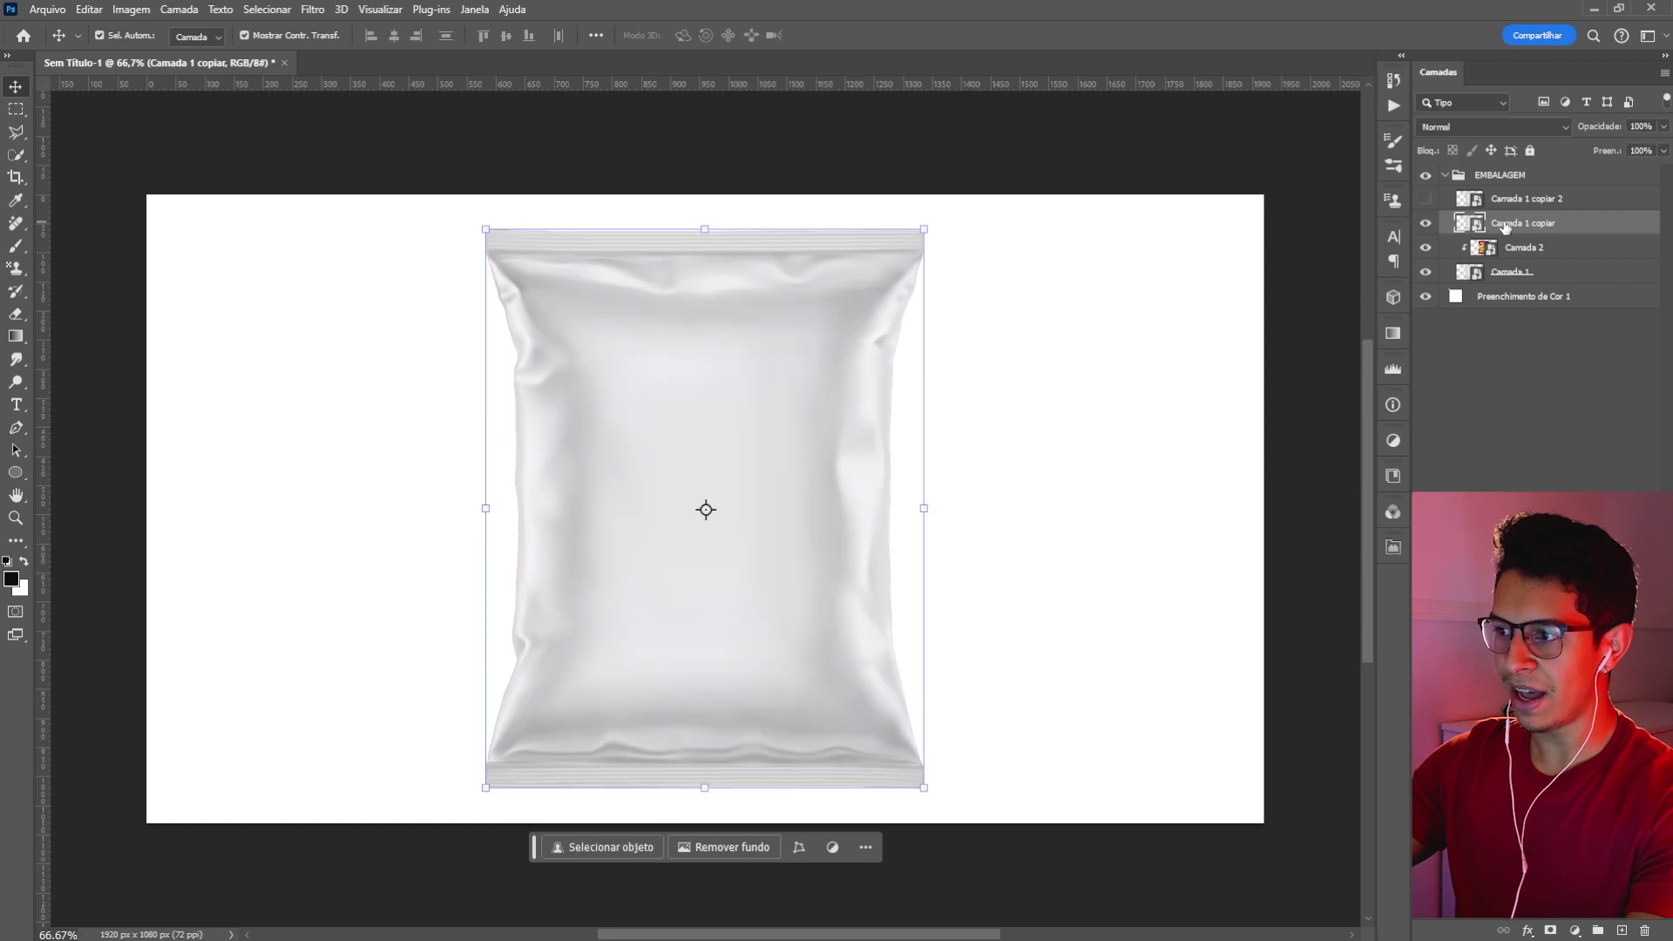
pyautogui.click(1455, 129)
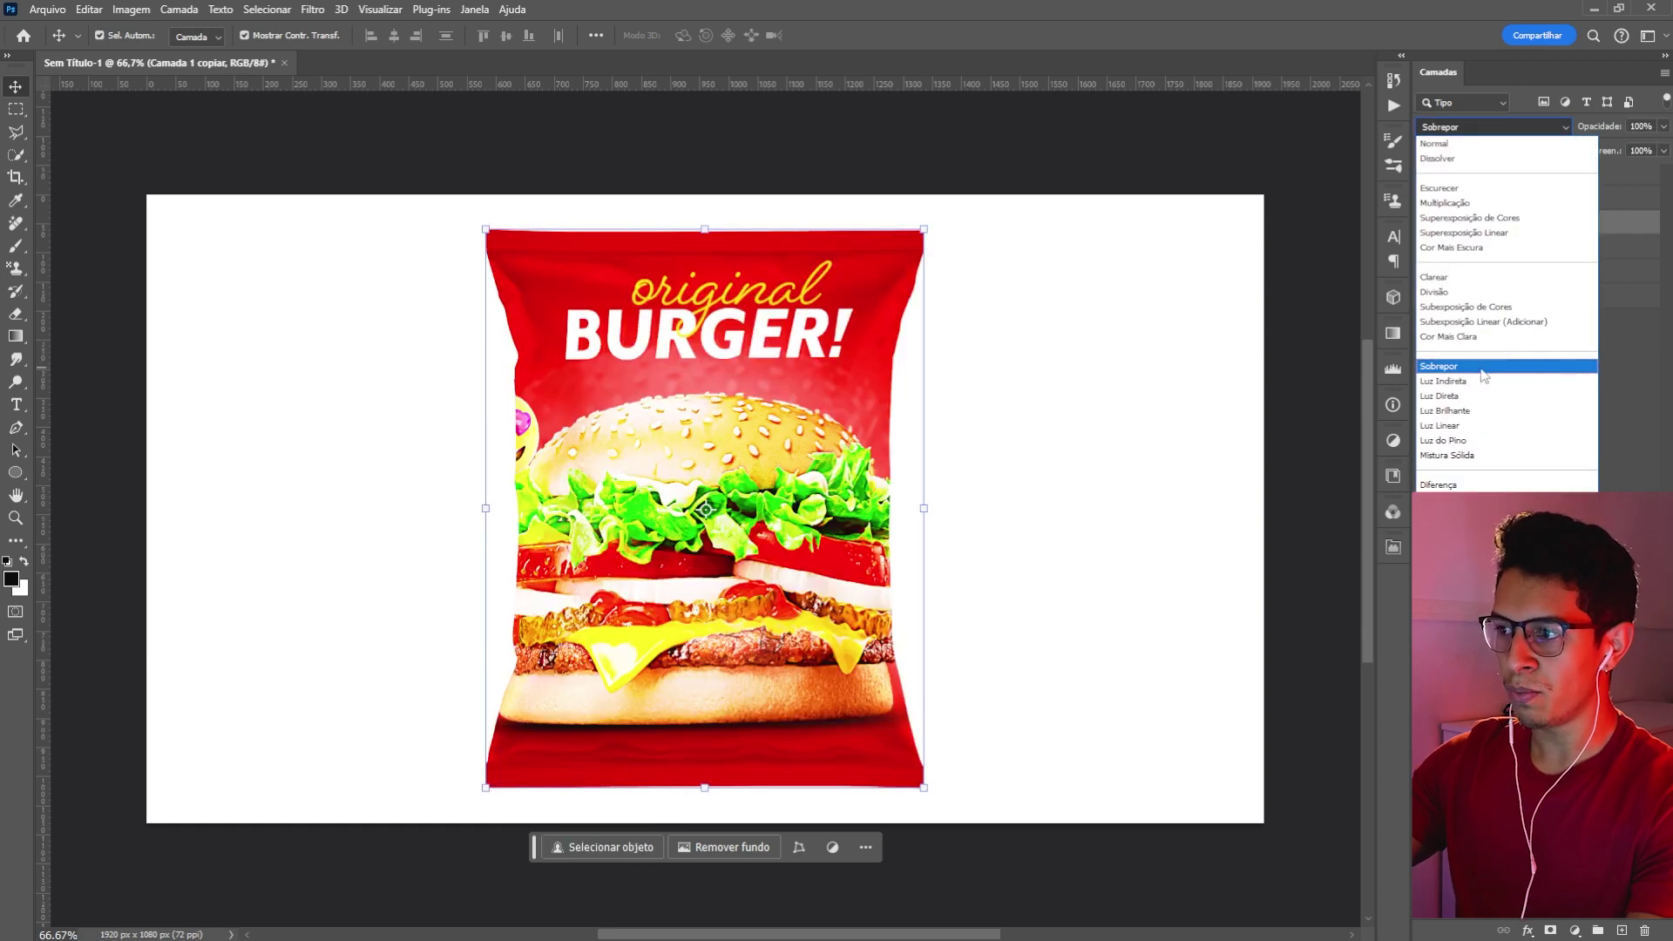
pyautogui.click(1452, 367)
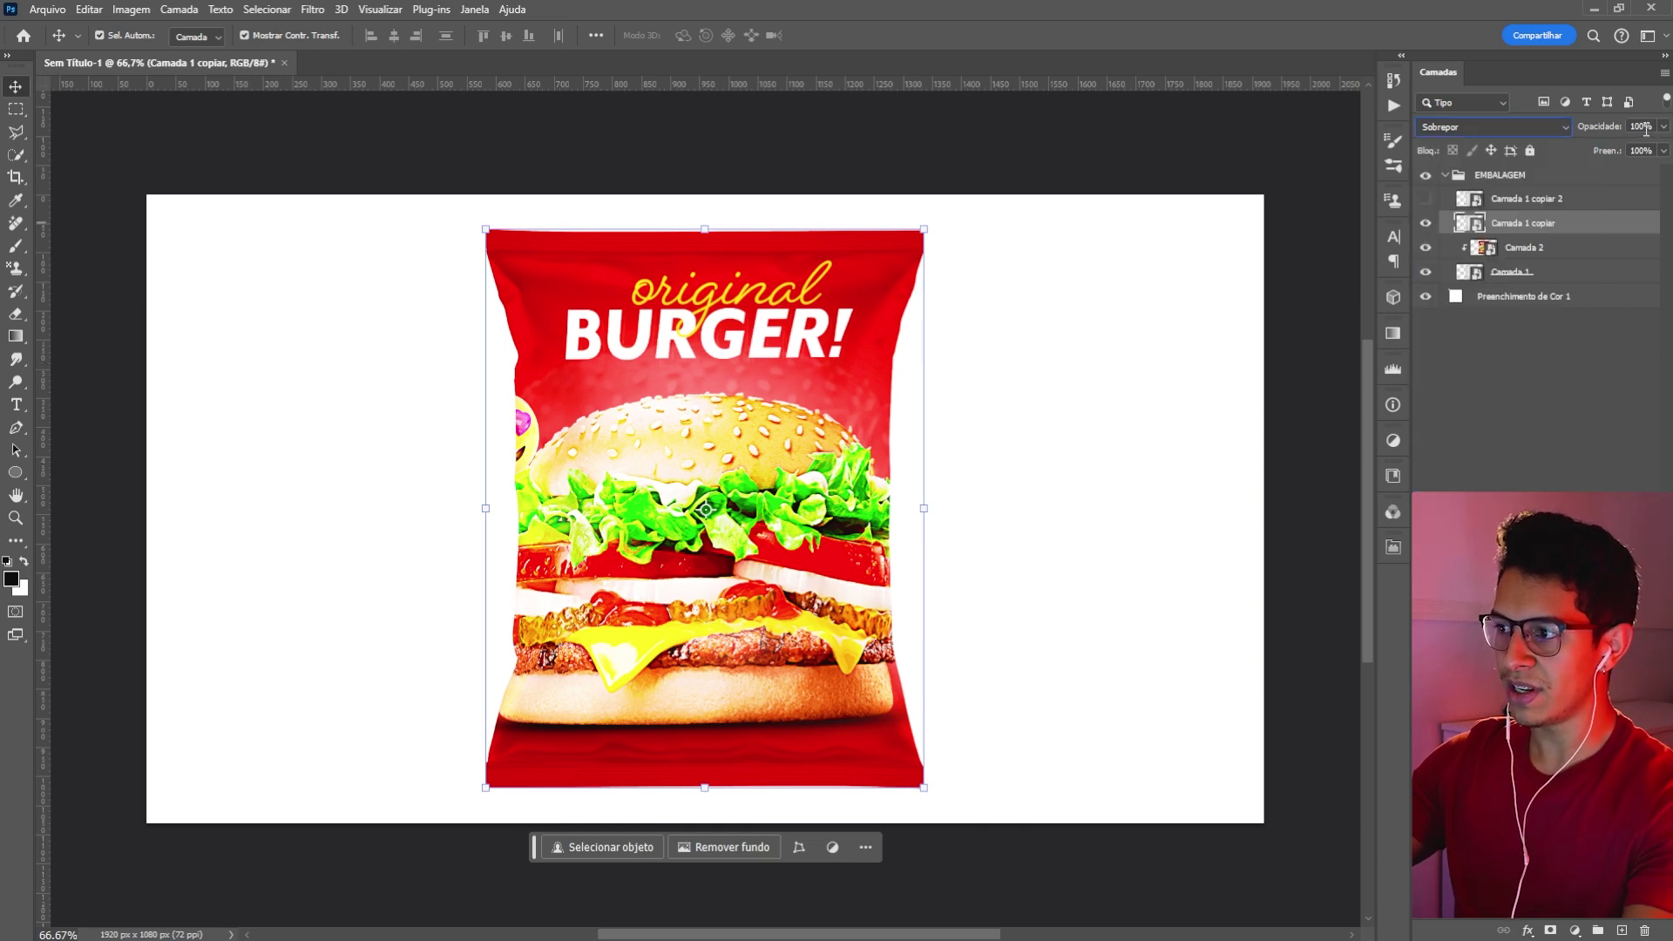
pyautogui.write('30')
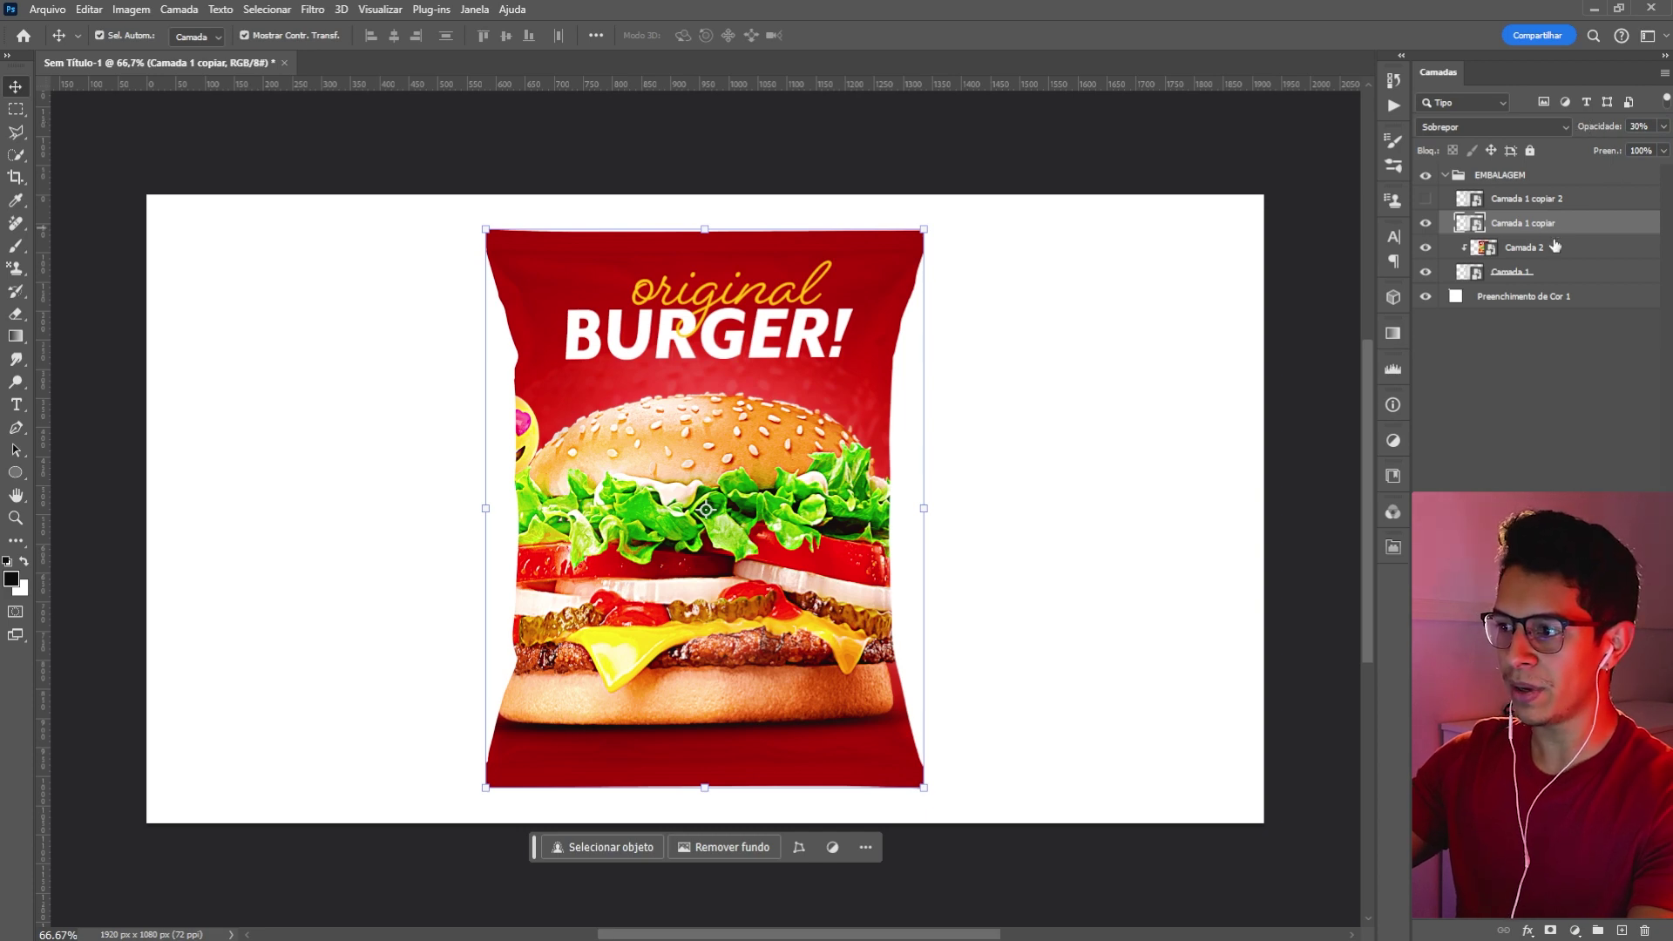
# - Add Camada 1 copiar to the clipping mask, and show Camada 1 copiar 2 and clip it too
pyautogui.rightClick(1505, 241)
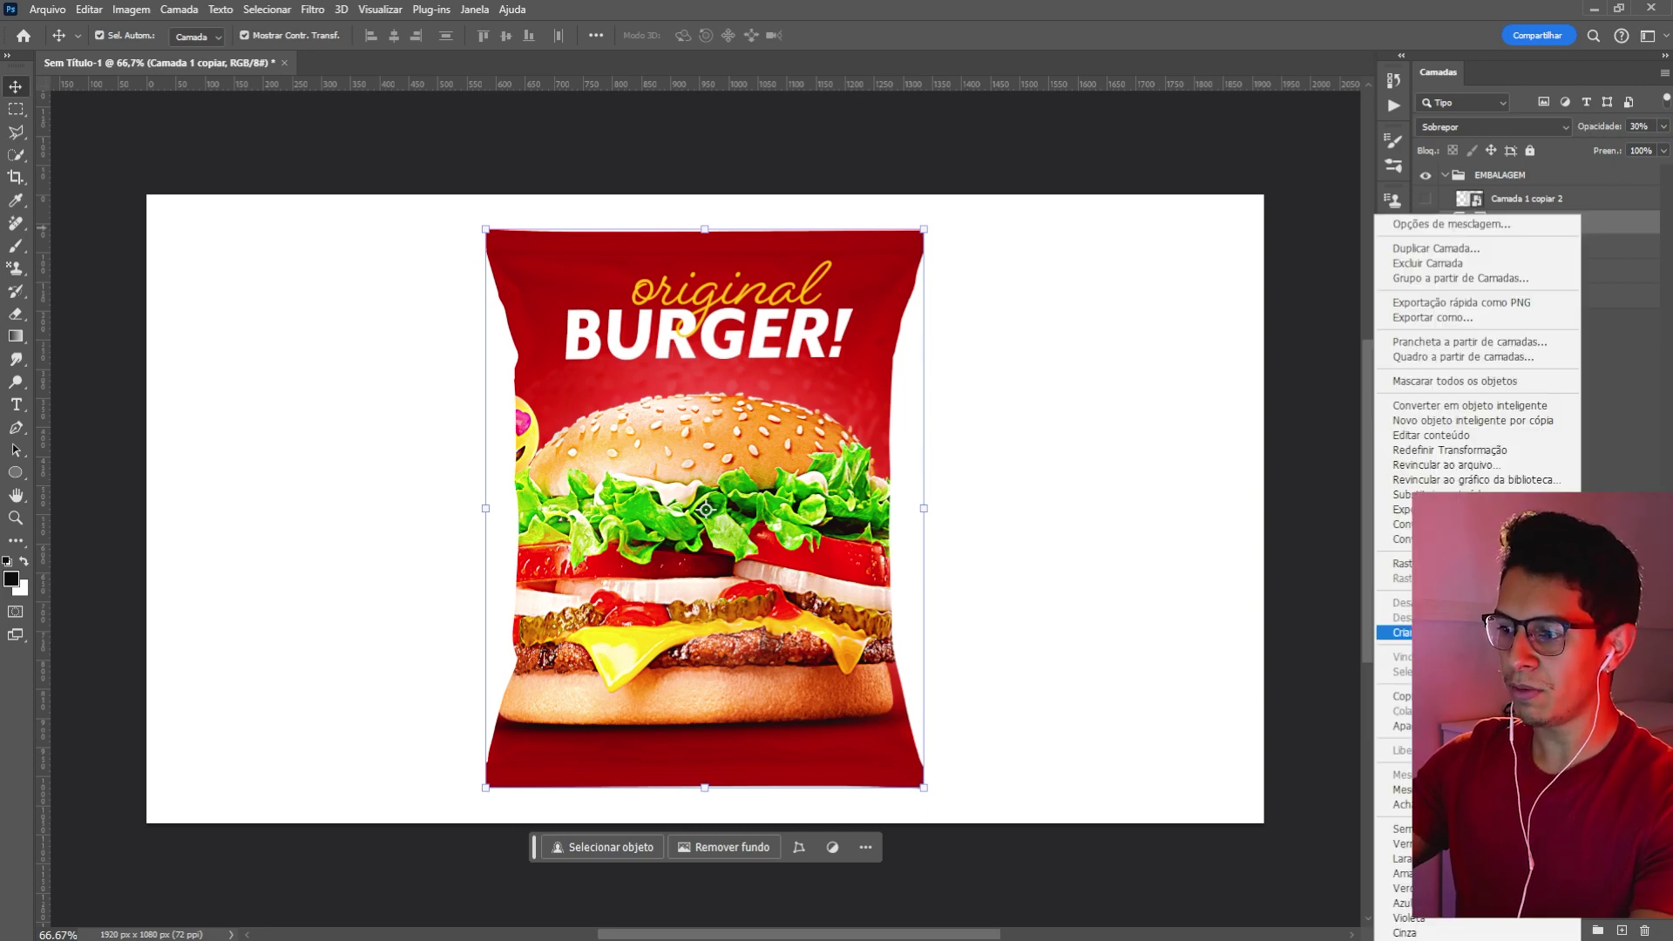
pyautogui.click(1464, 471)
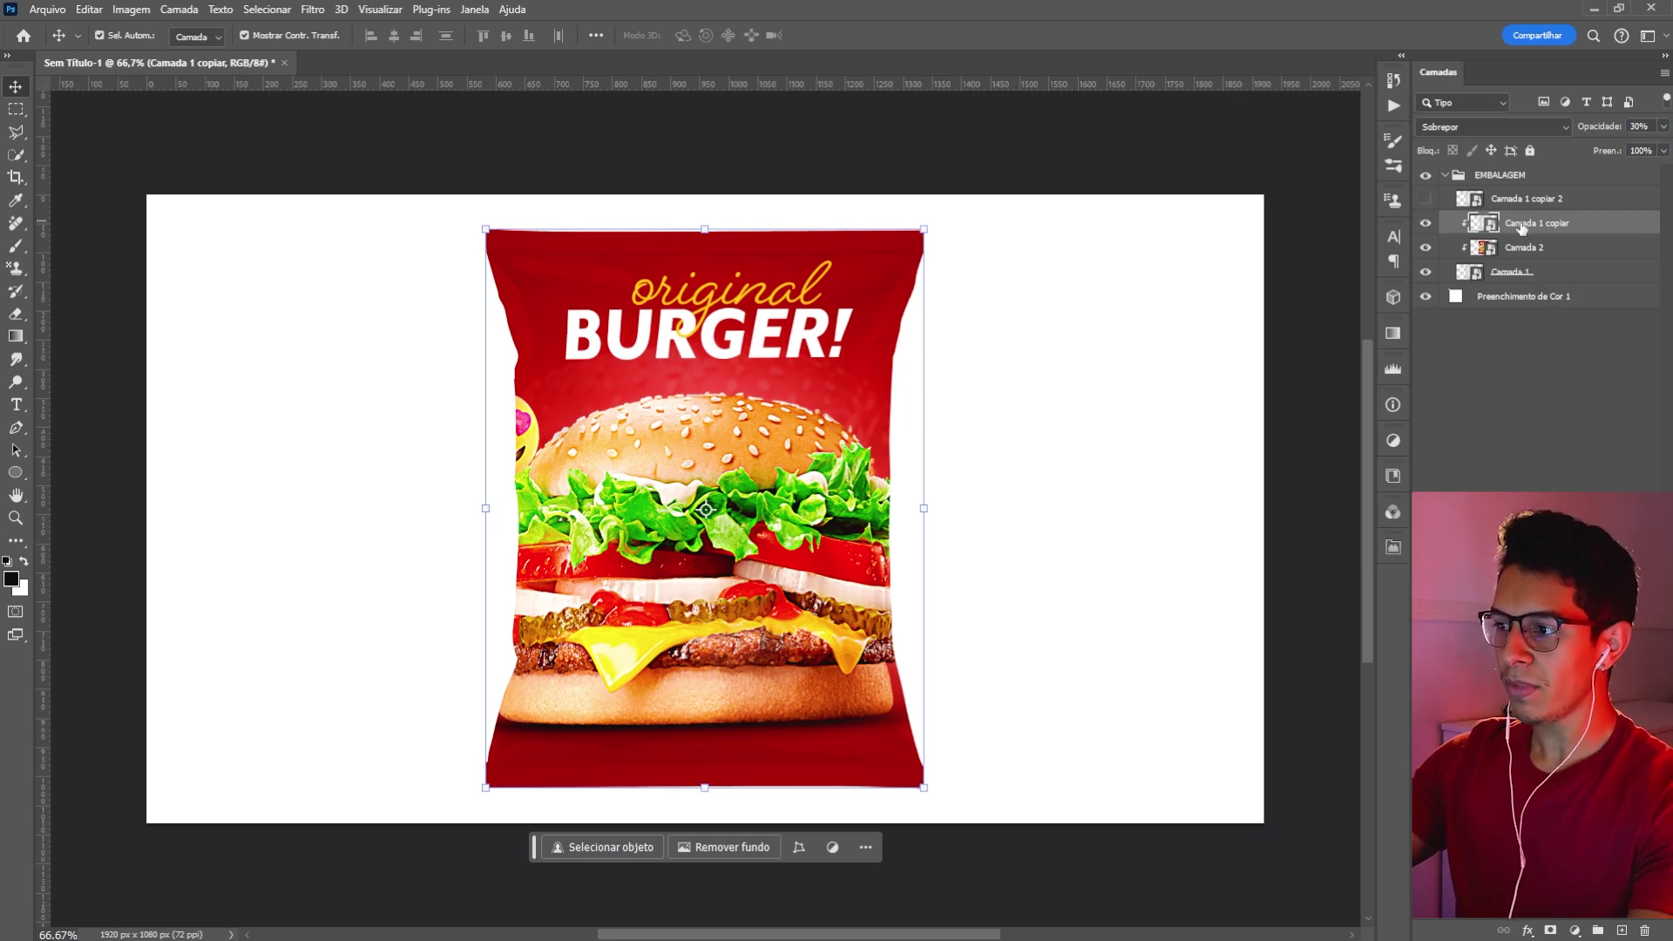
pyautogui.click(1426, 200)
pyautogui.click(1525, 201)
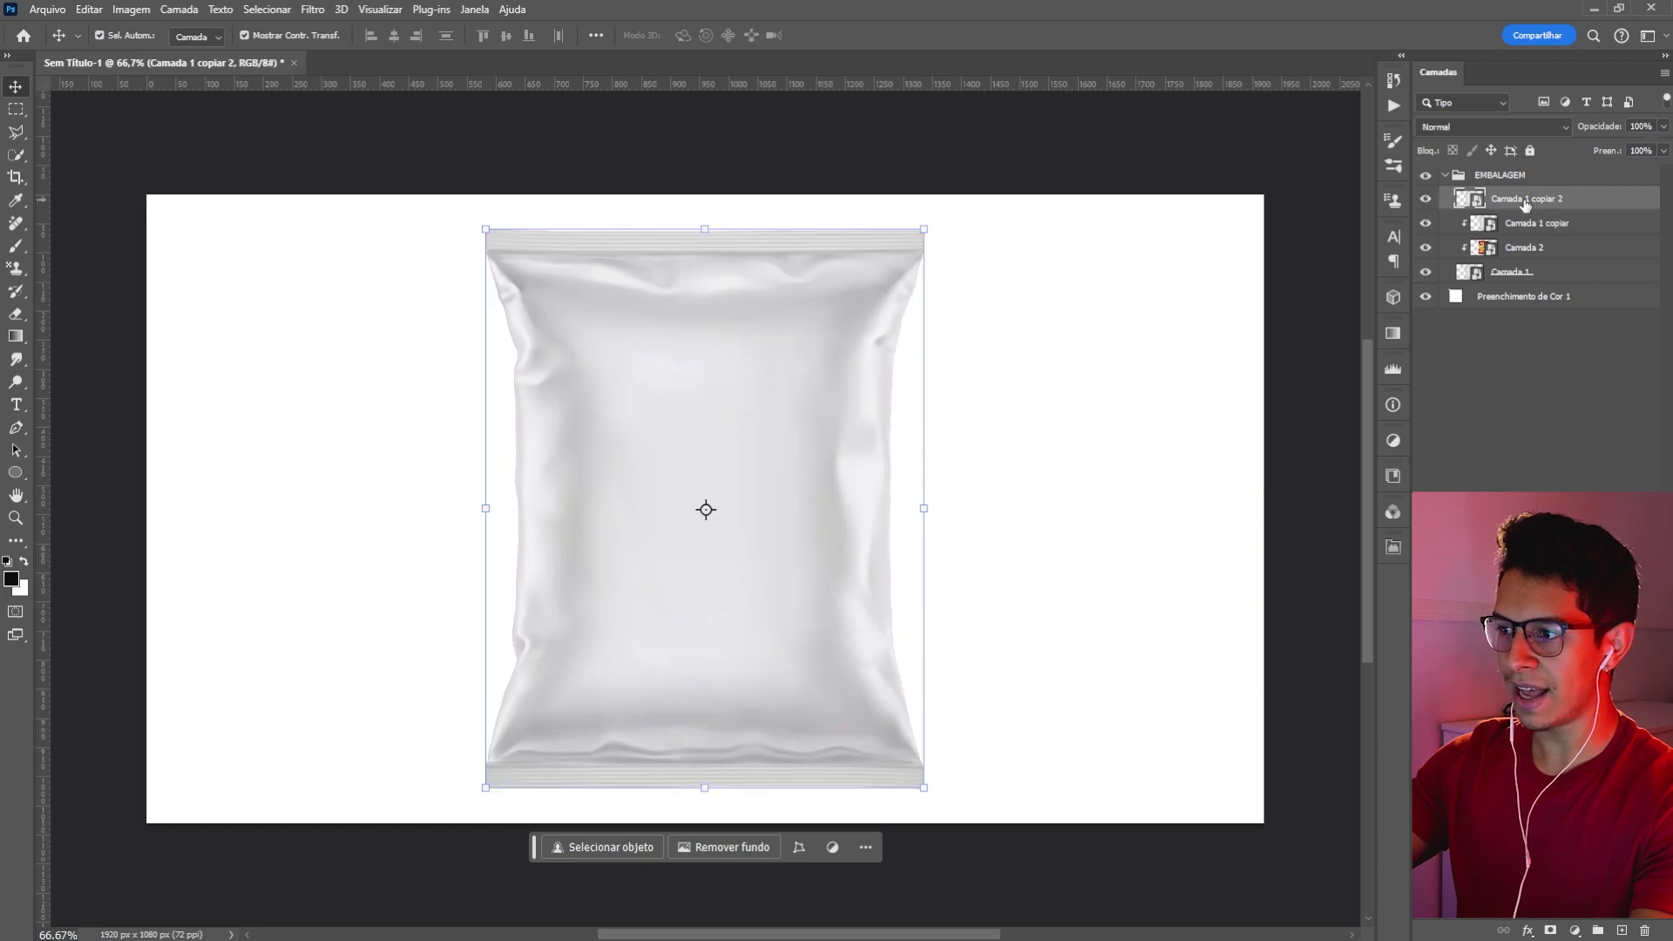
pyautogui.rightClick(1525, 204)
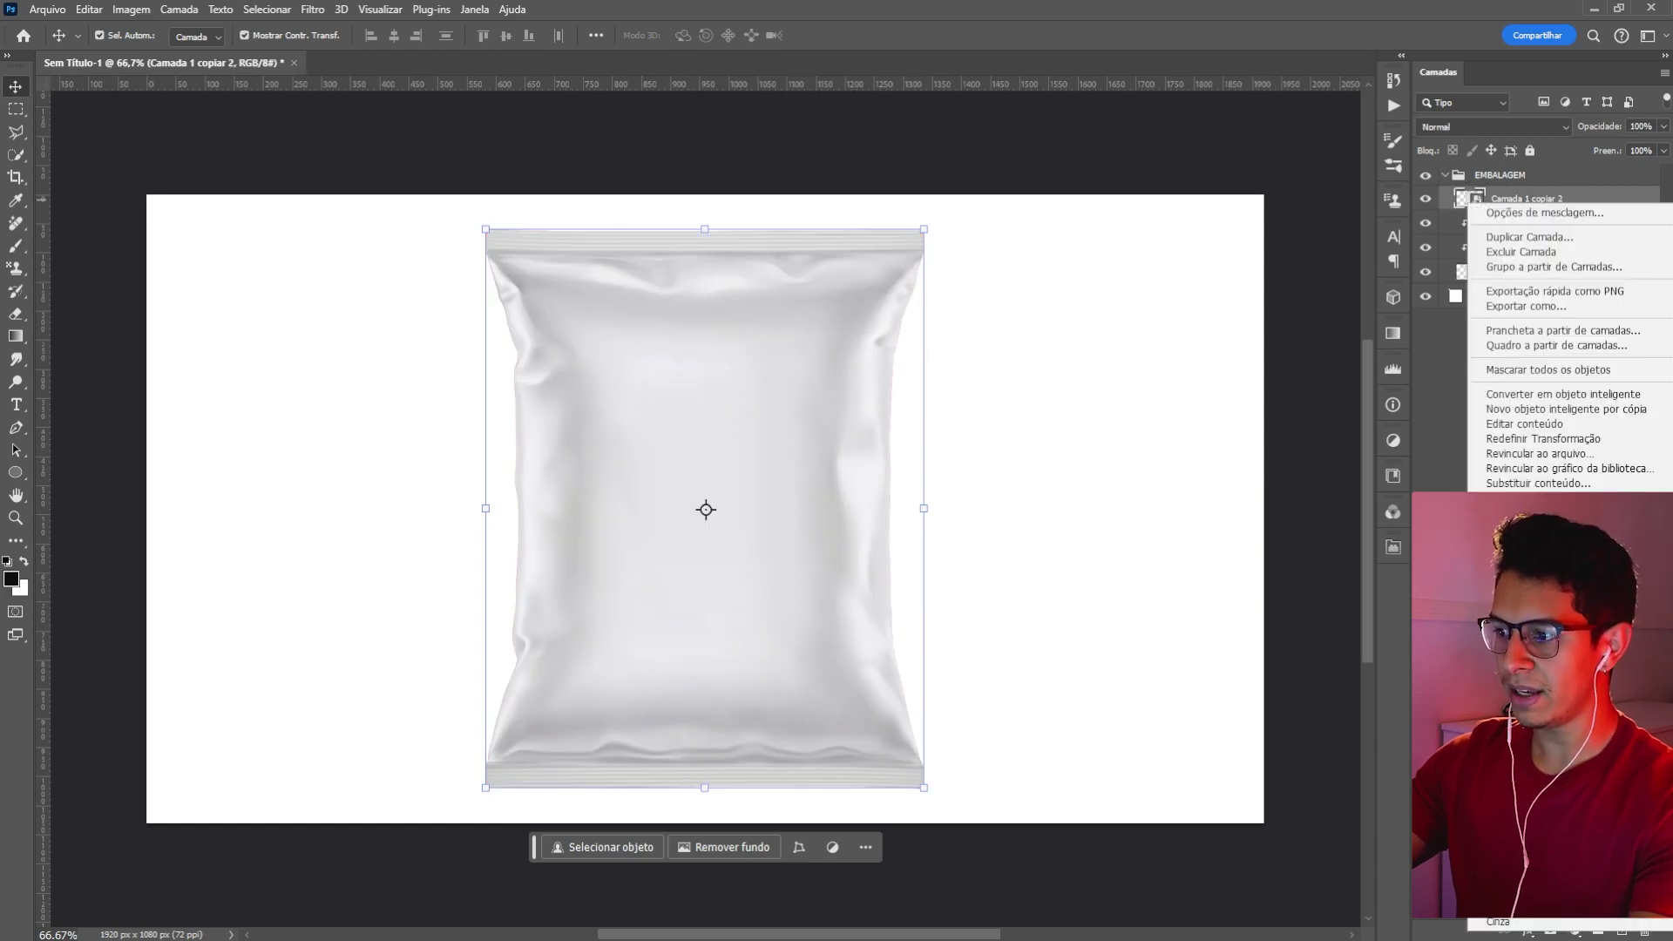
pyautogui.press('Escape')
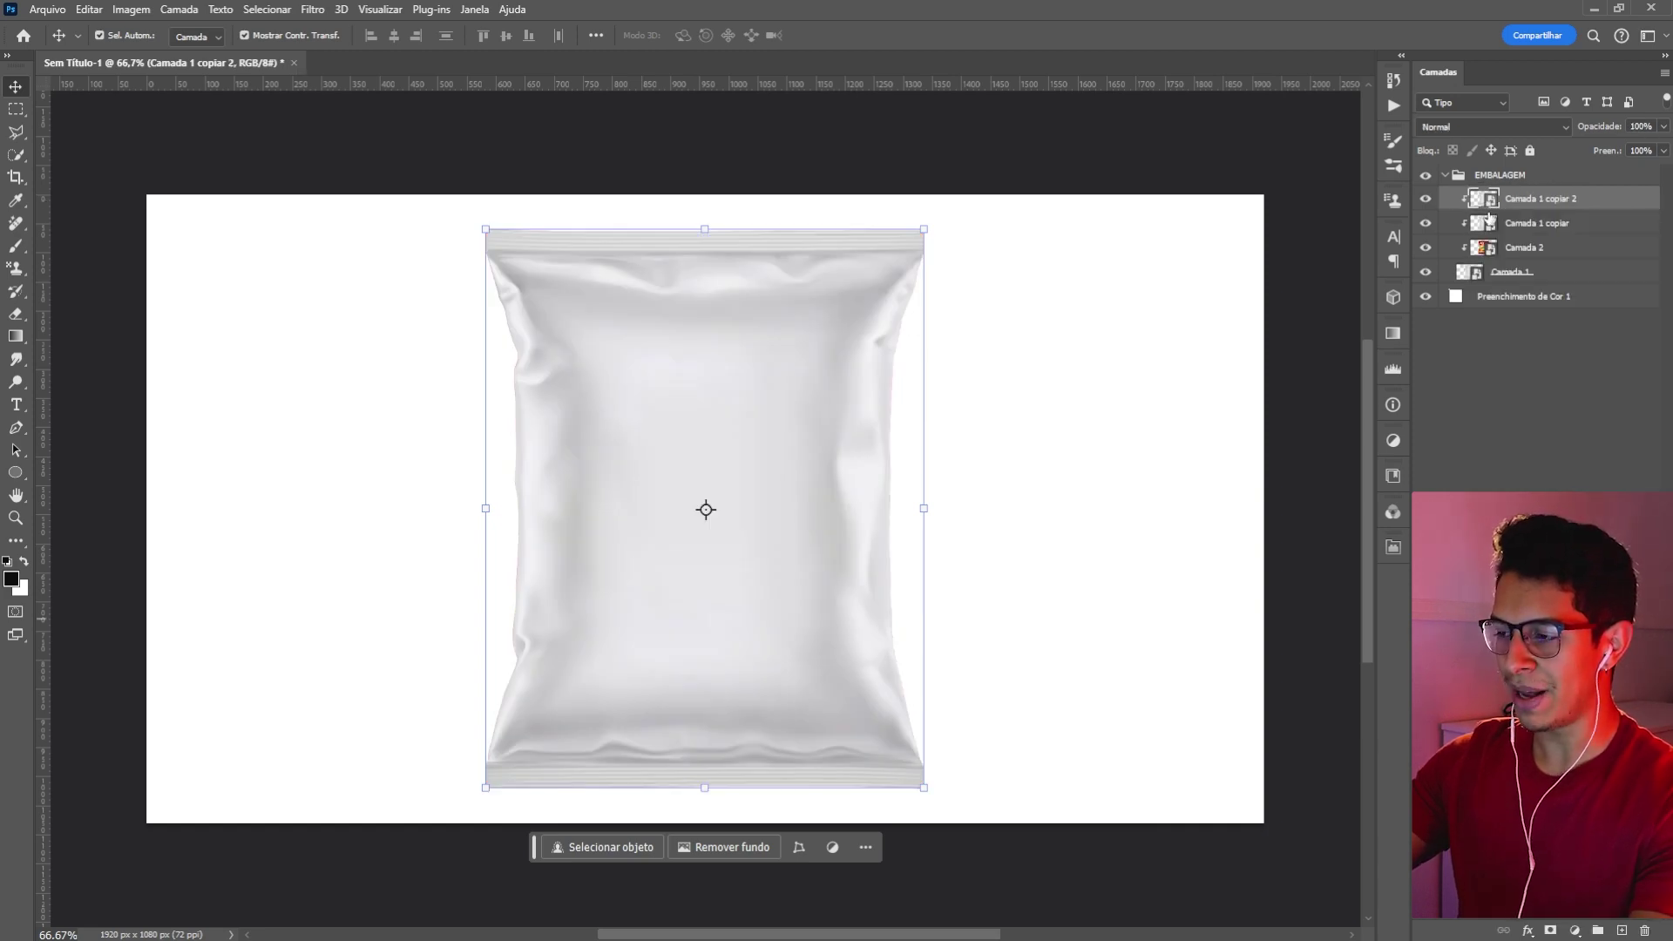
# - Set the blend mode of Camada 1 copiar 2 to Superexposição de Cores with 35% opacity
pyautogui.click(1514, 129)
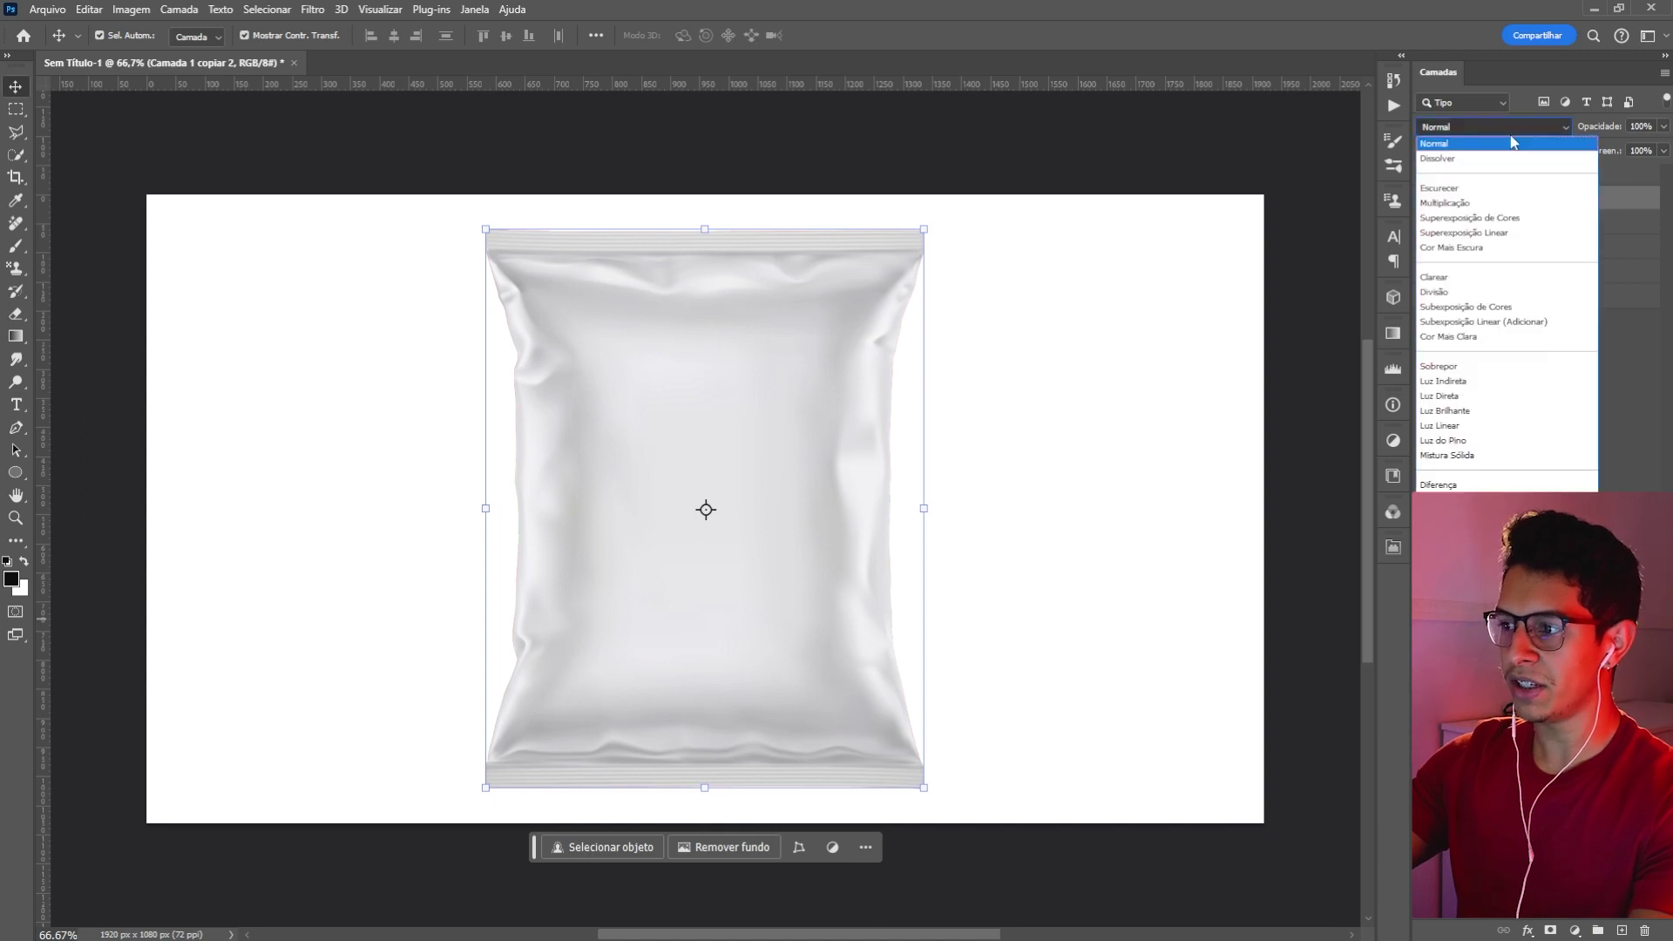
pyautogui.click(1492, 219)
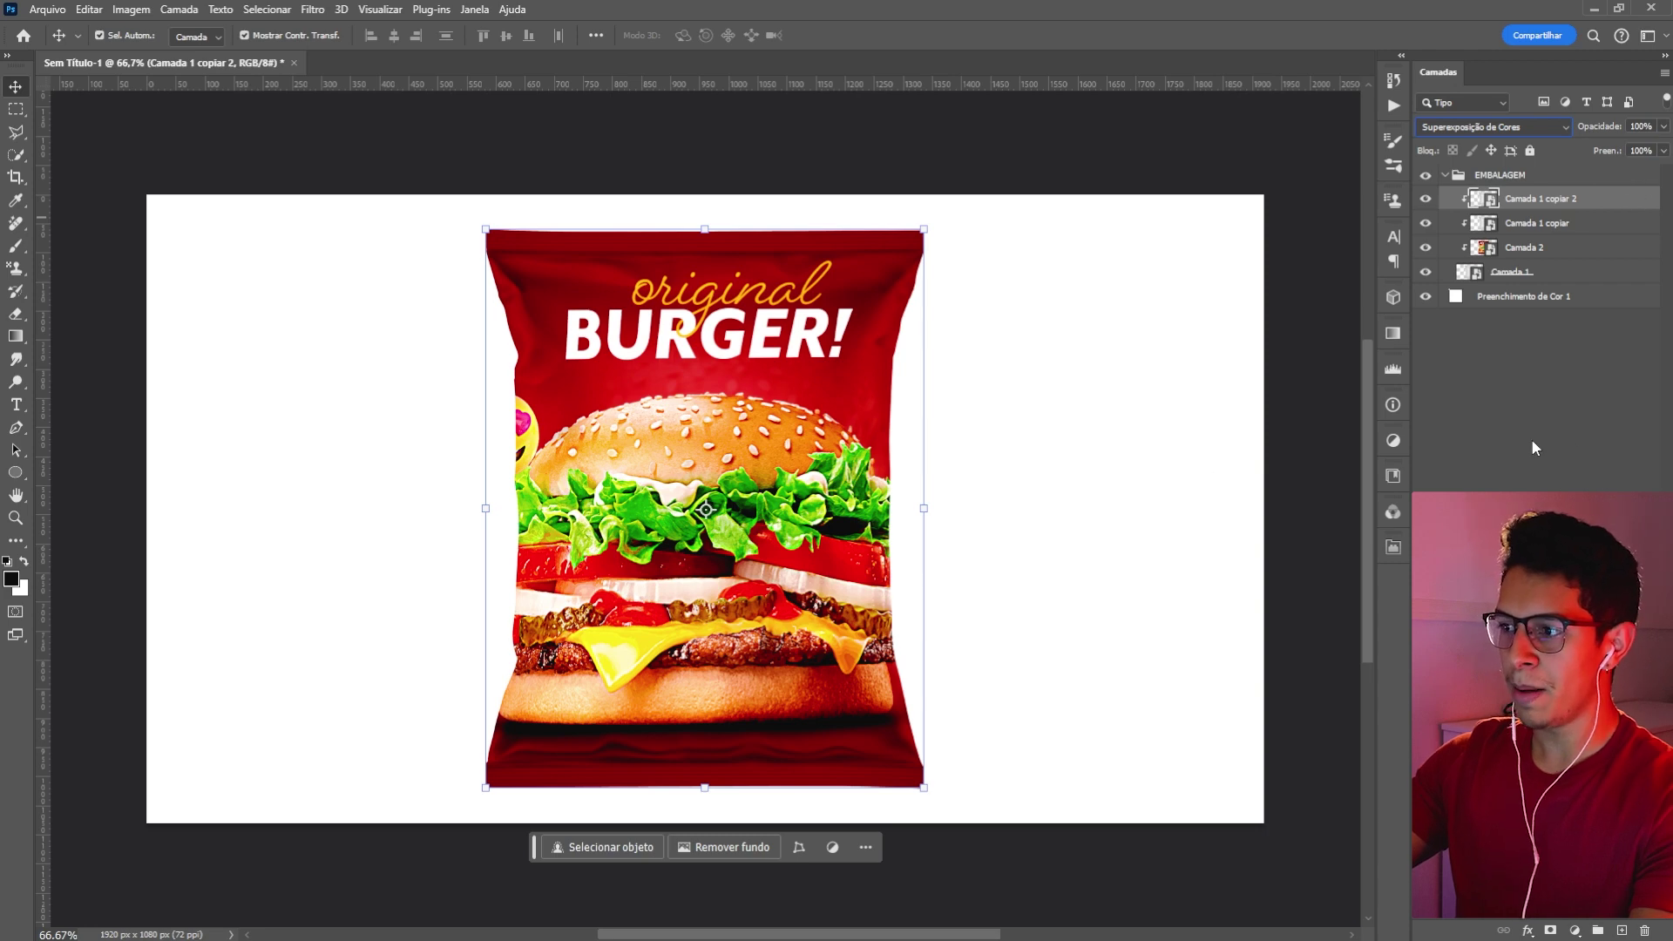
pyautogui.click(1641, 127)
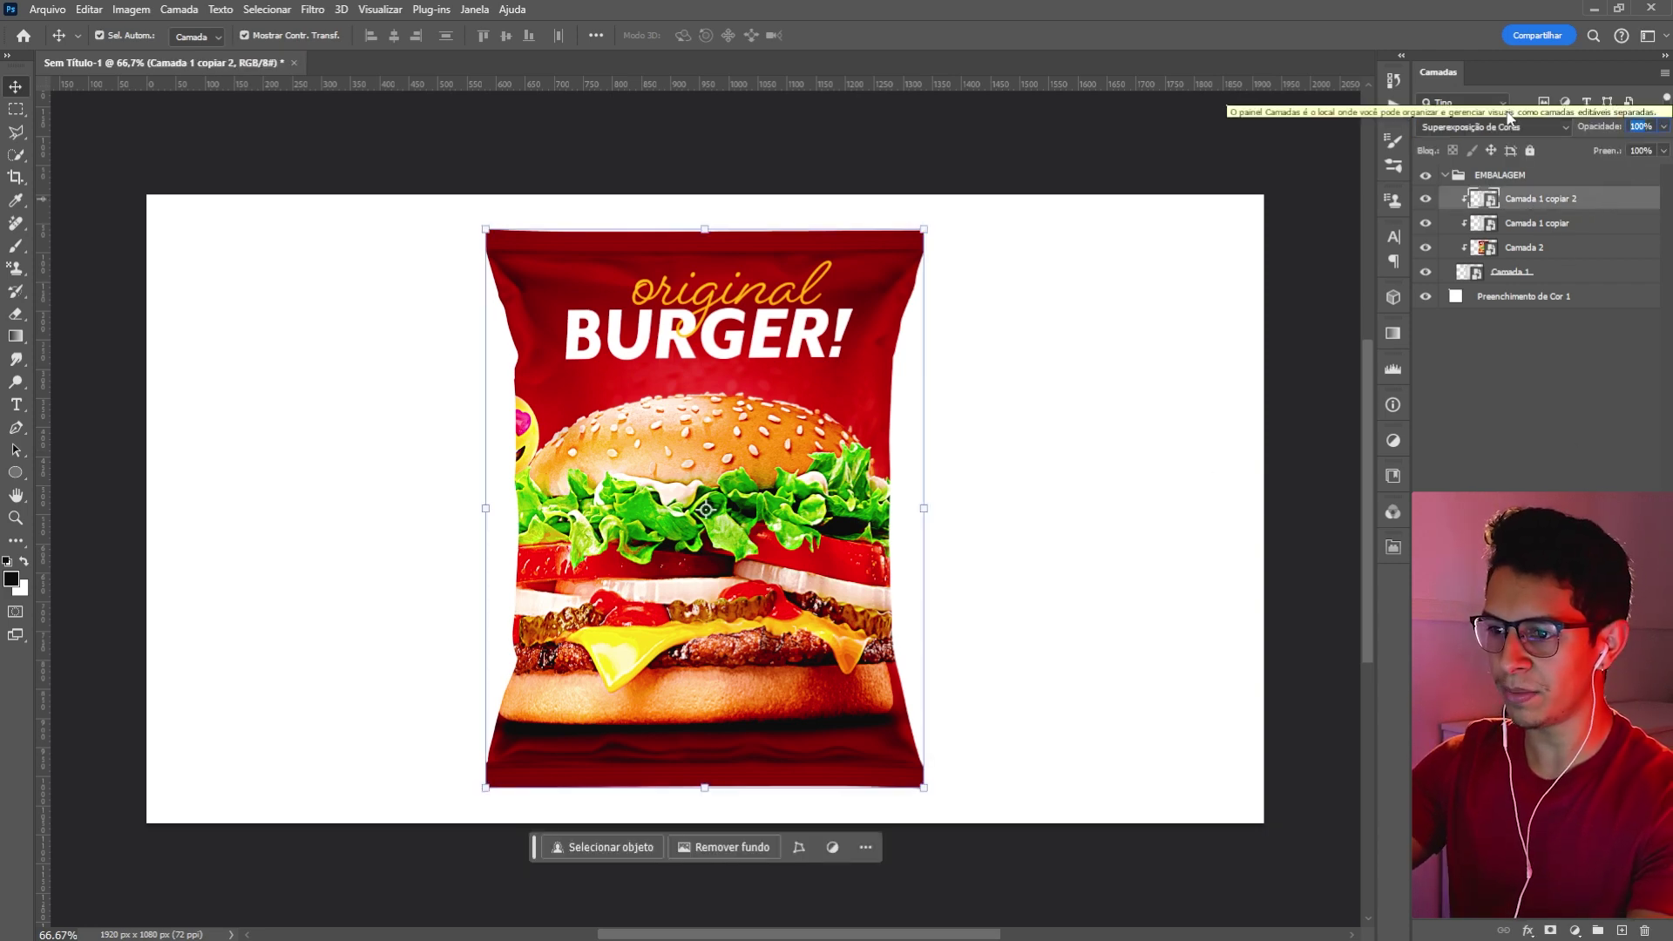
pyautogui.write('25')
pyautogui.write('35')
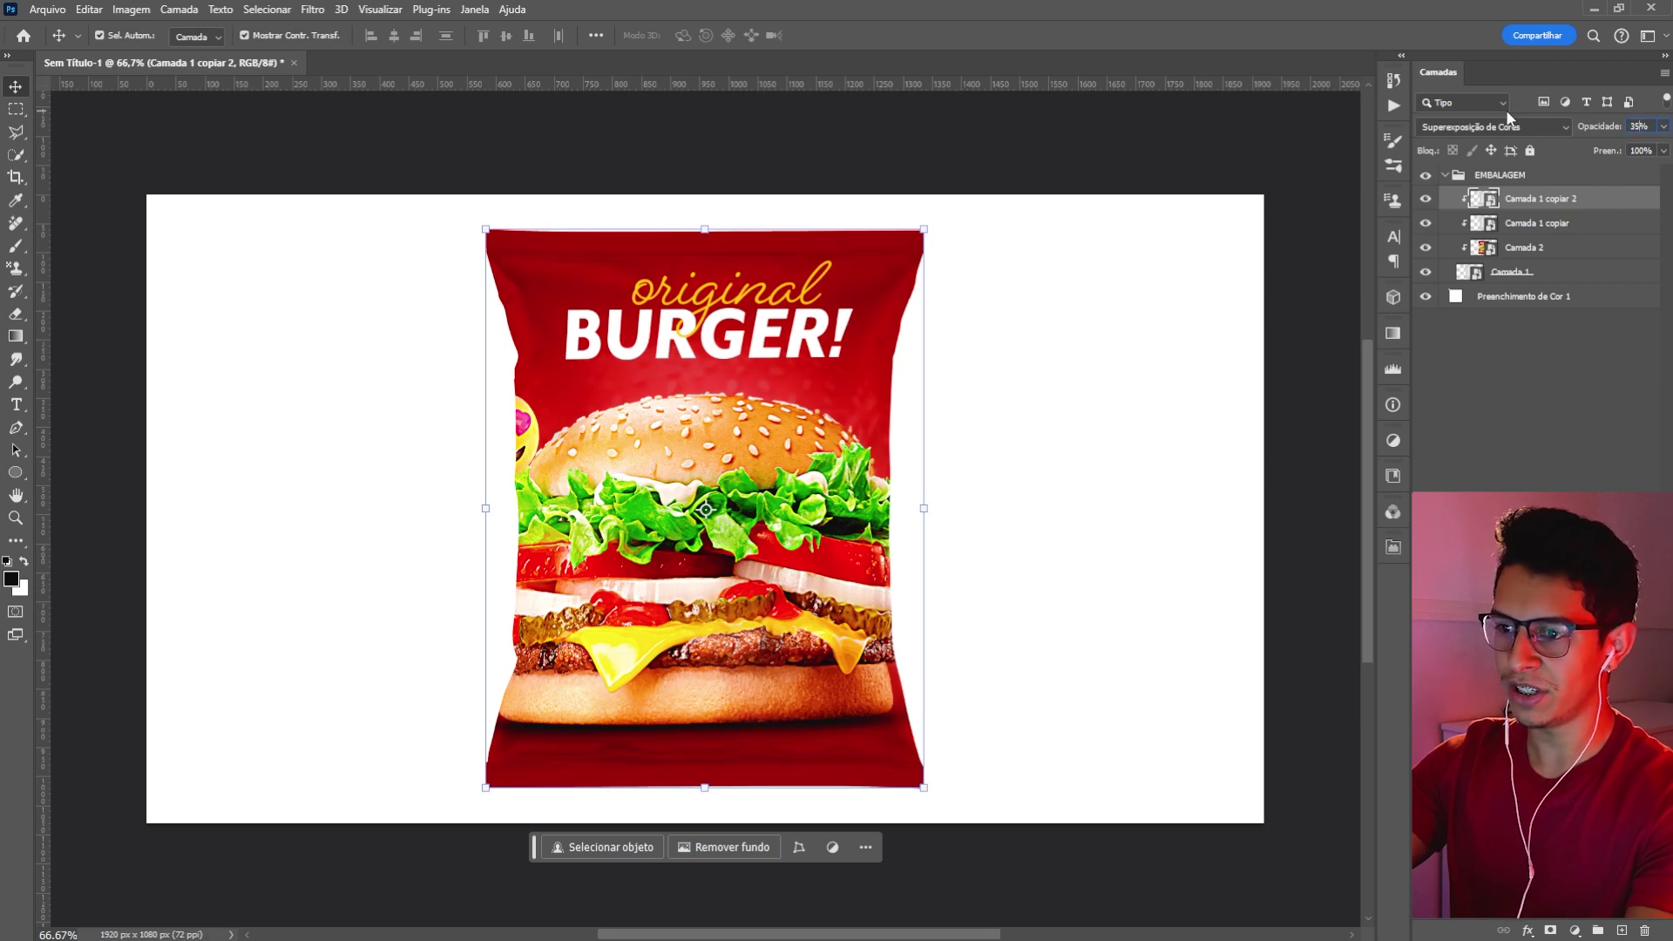
pyautogui.click(1478, 447)
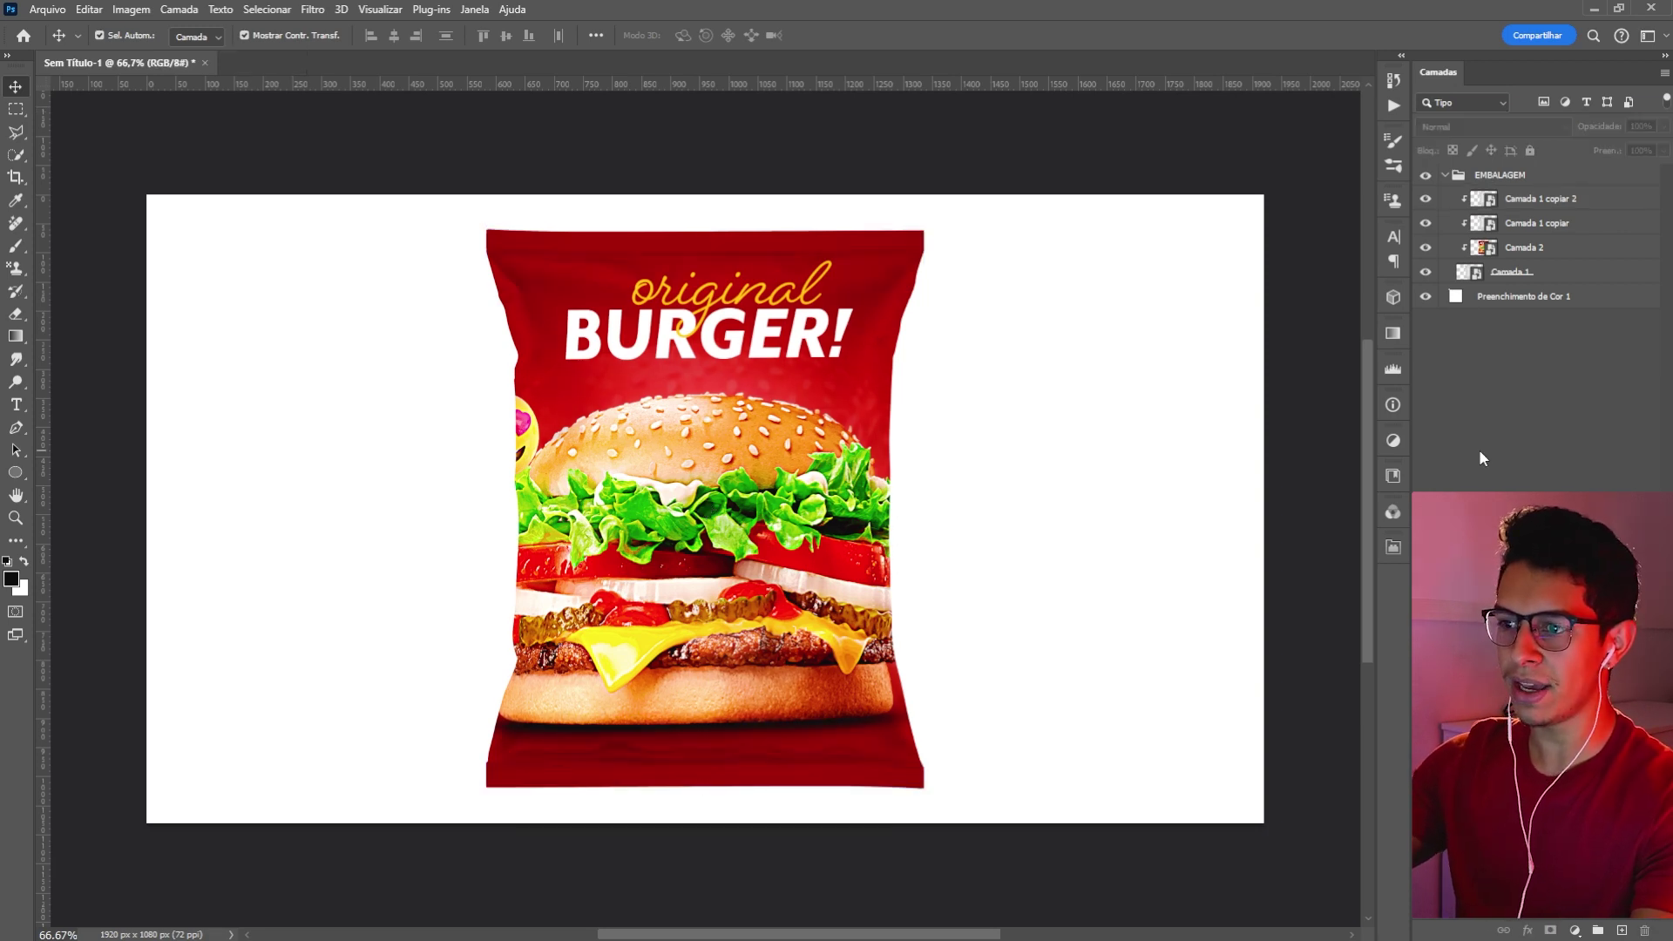
# - Split the Camada Subjacente white slider in Camada 1 copiar 2's Mesclar Se options to 212 / 255
pyautogui.scroll(5, 904, 243)
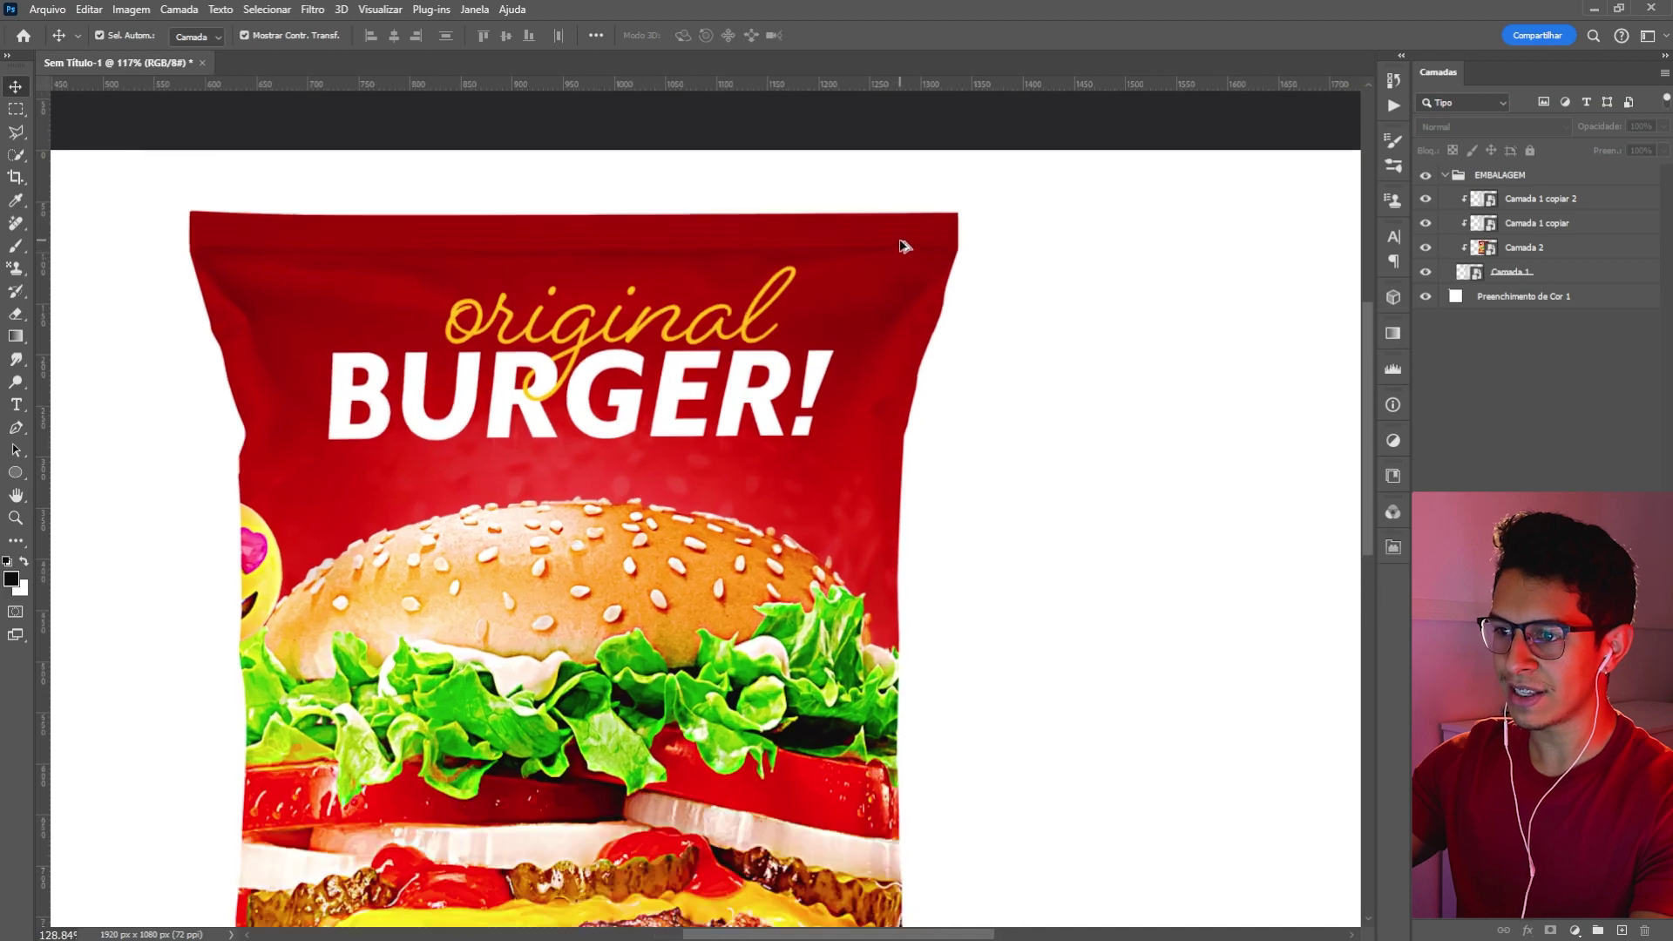
pyautogui.scroll(-2, 872, 331)
pyautogui.scroll(-5, 848, 361)
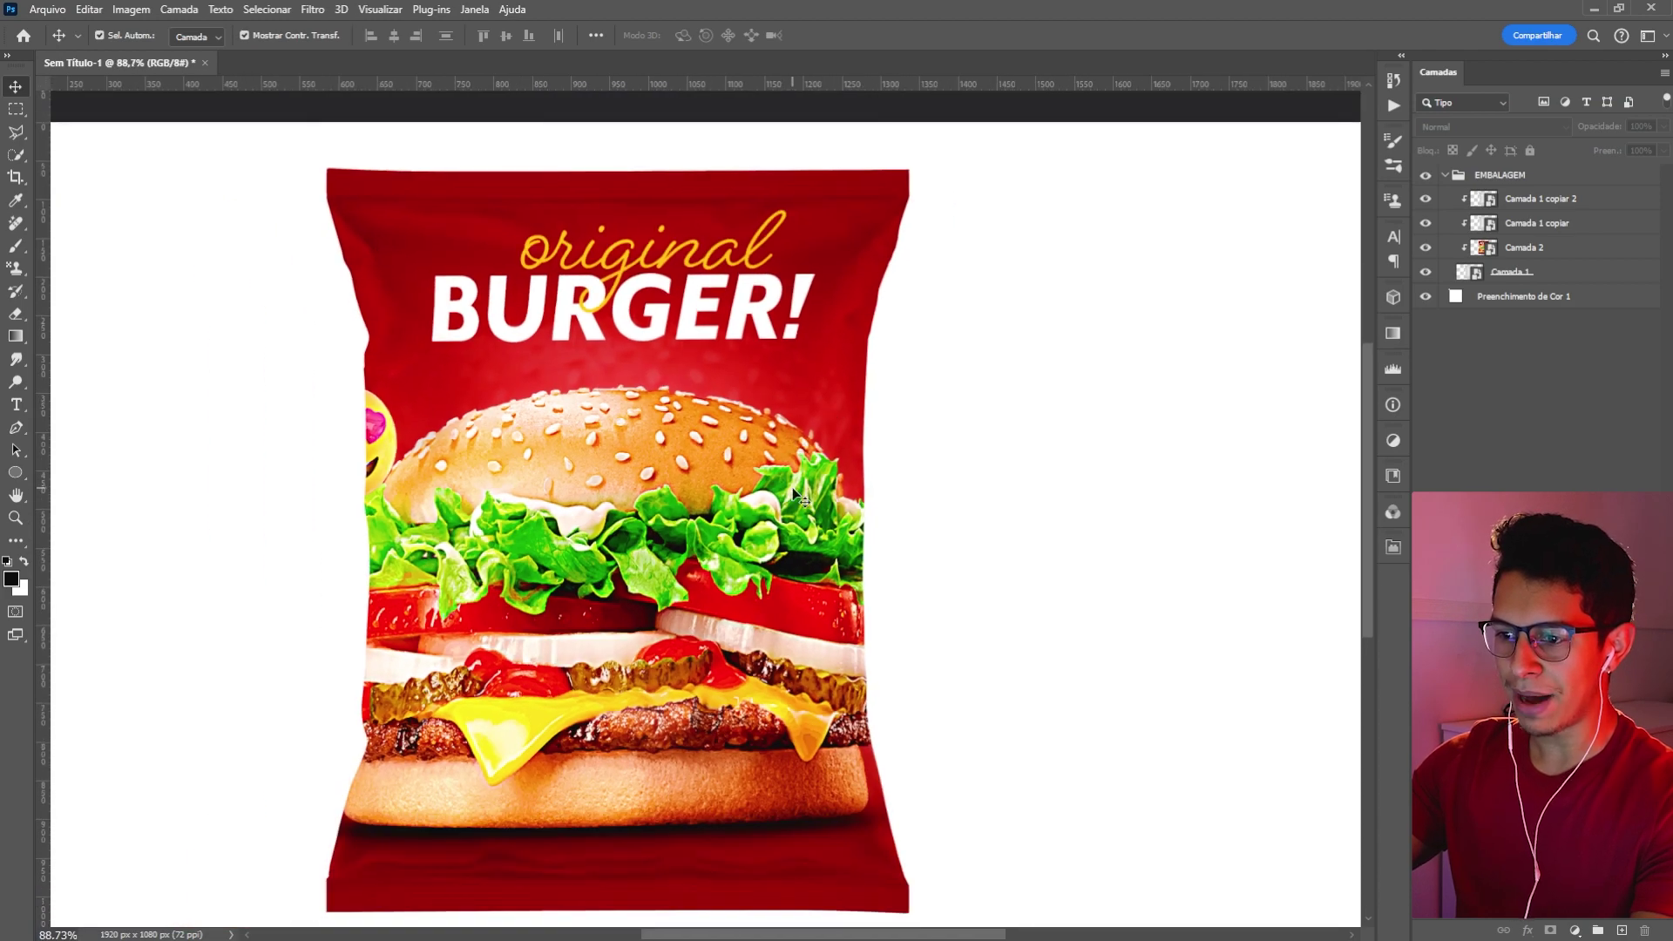
pyautogui.scroll(1, 803, 503)
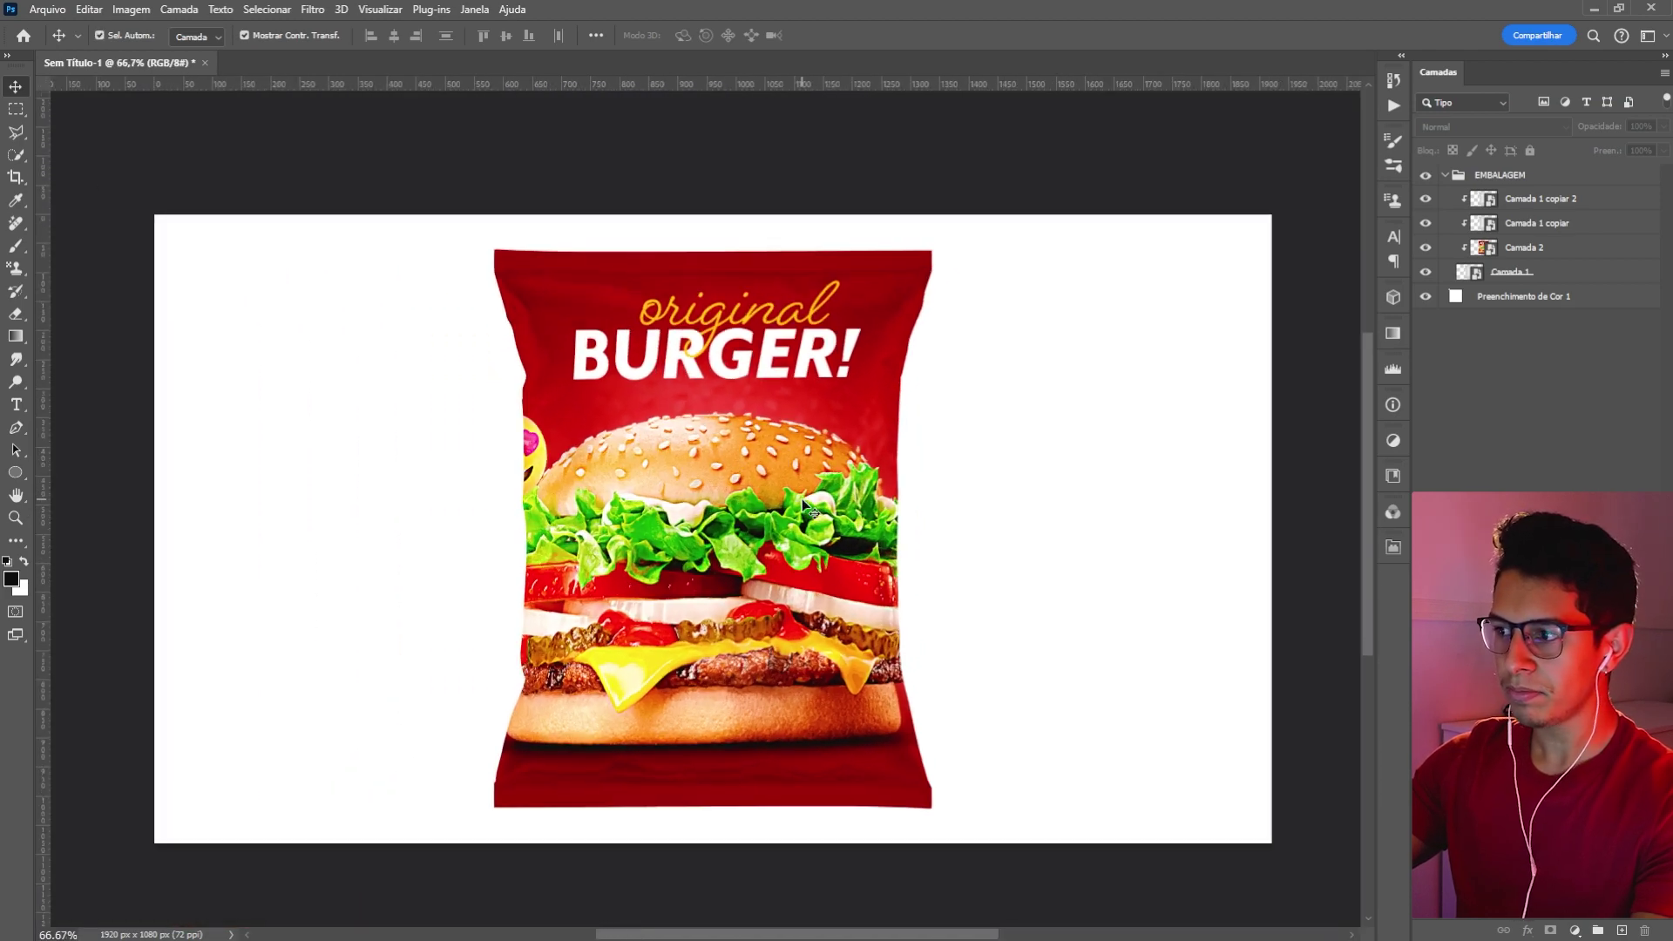
pyautogui.click(1556, 200)
pyautogui.rightClick(1586, 208)
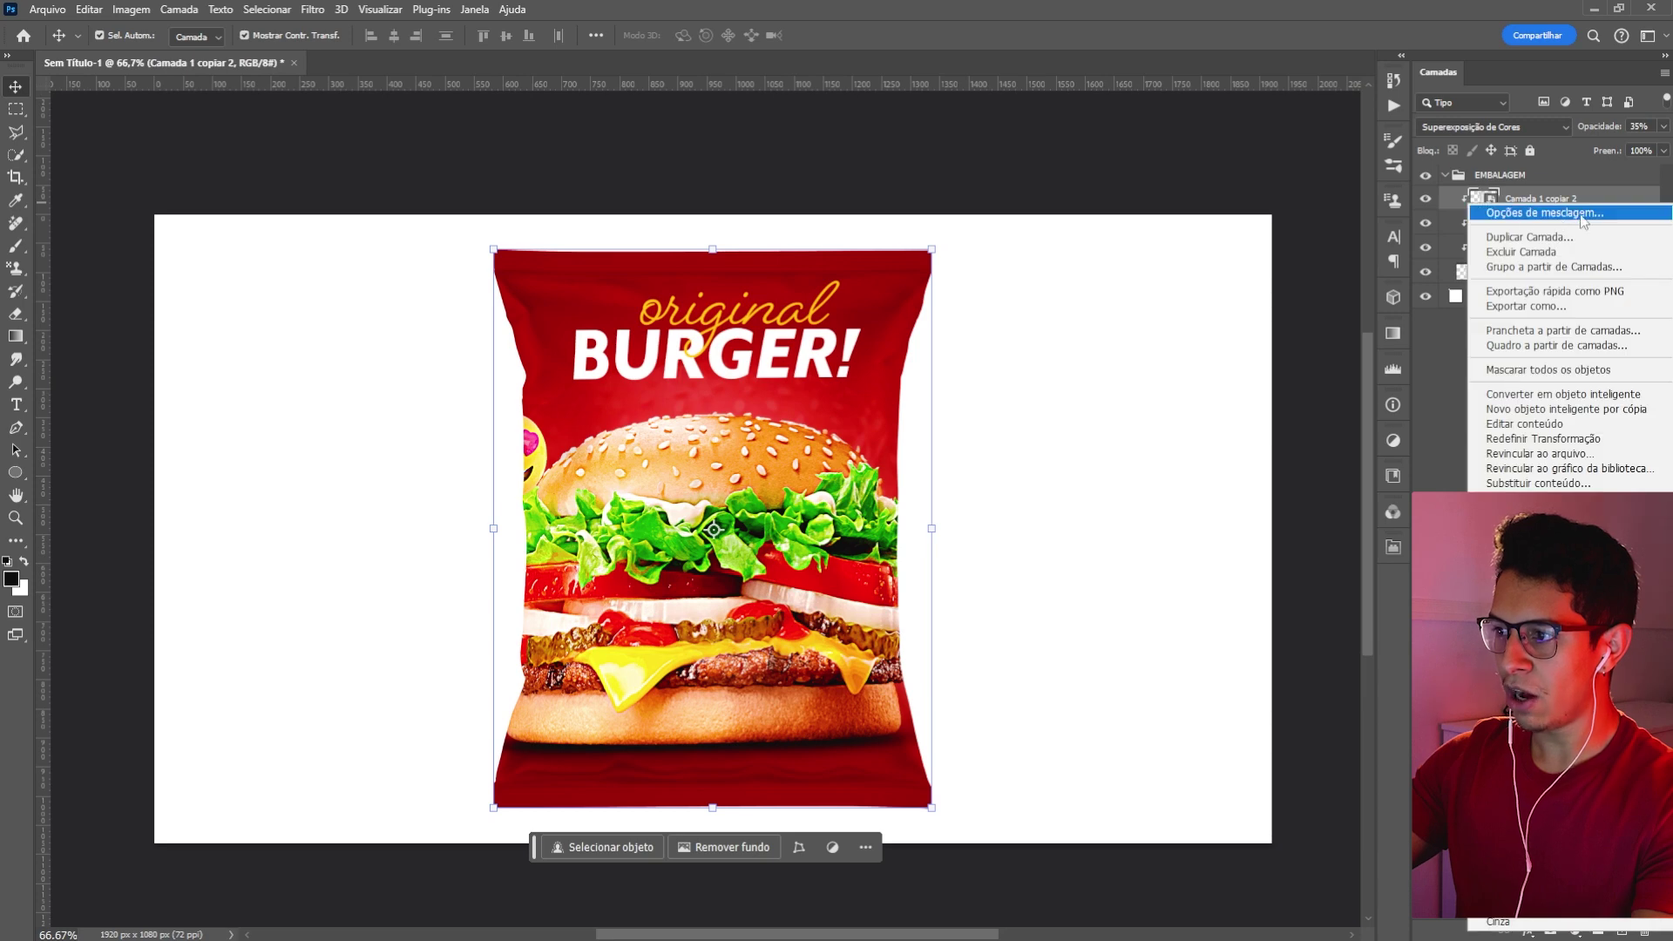
pyautogui.click(1527, 215)
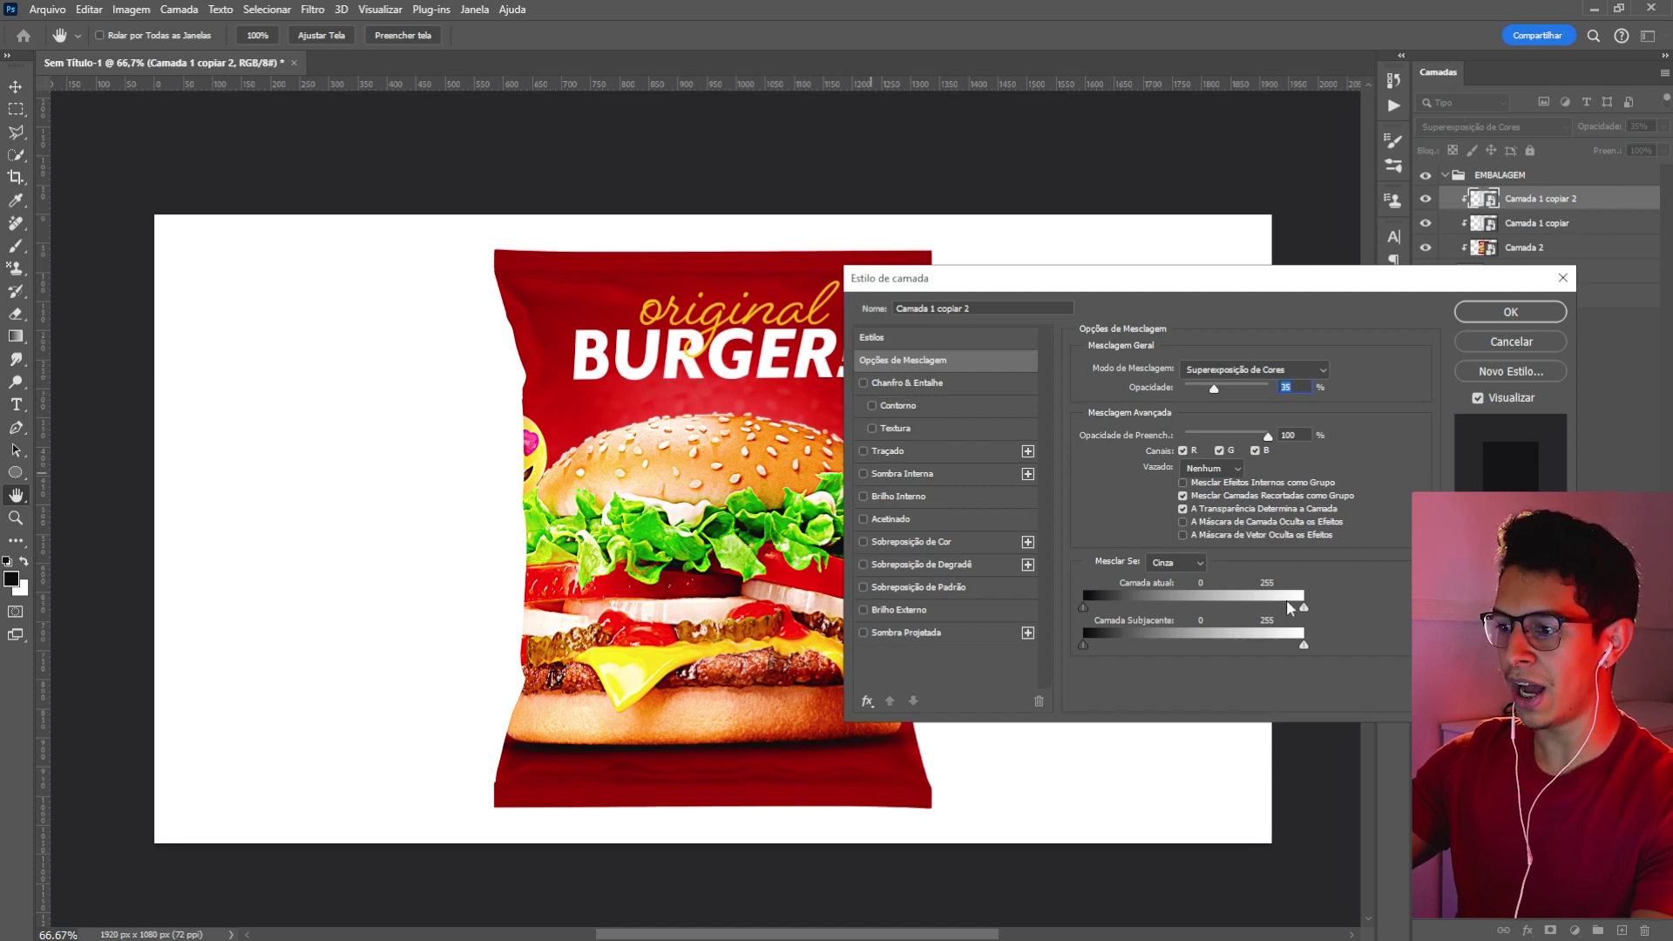
pyautogui.press('alt')
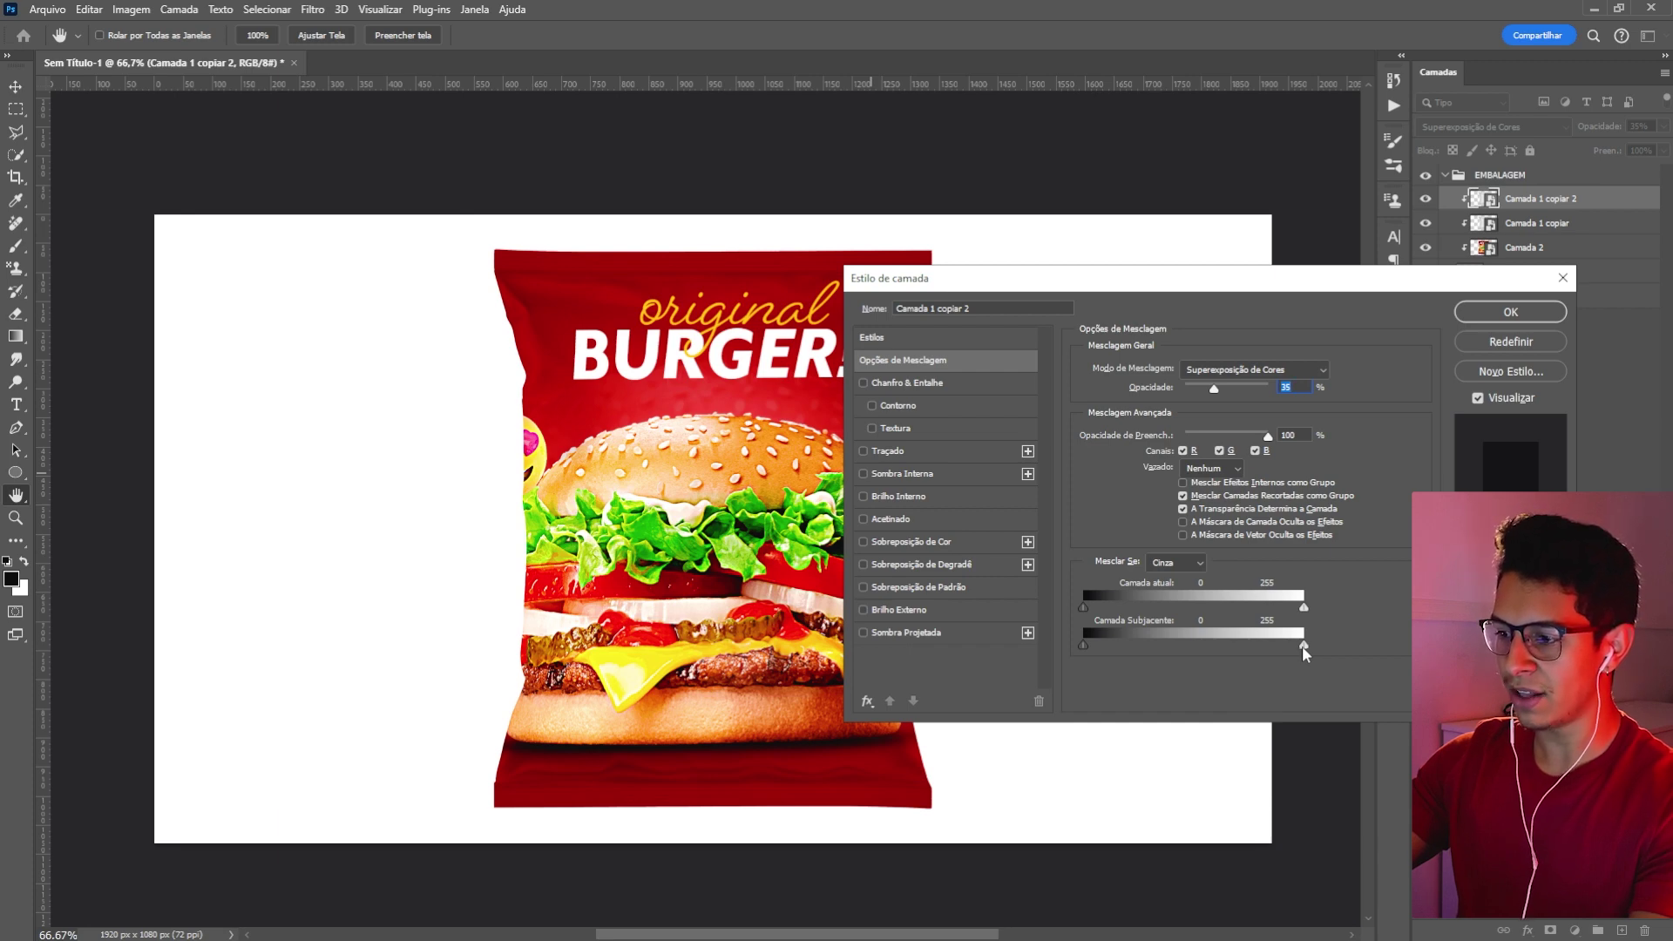
pyautogui.moveTo(1301, 645); pyautogui.dragTo(1266, 652)
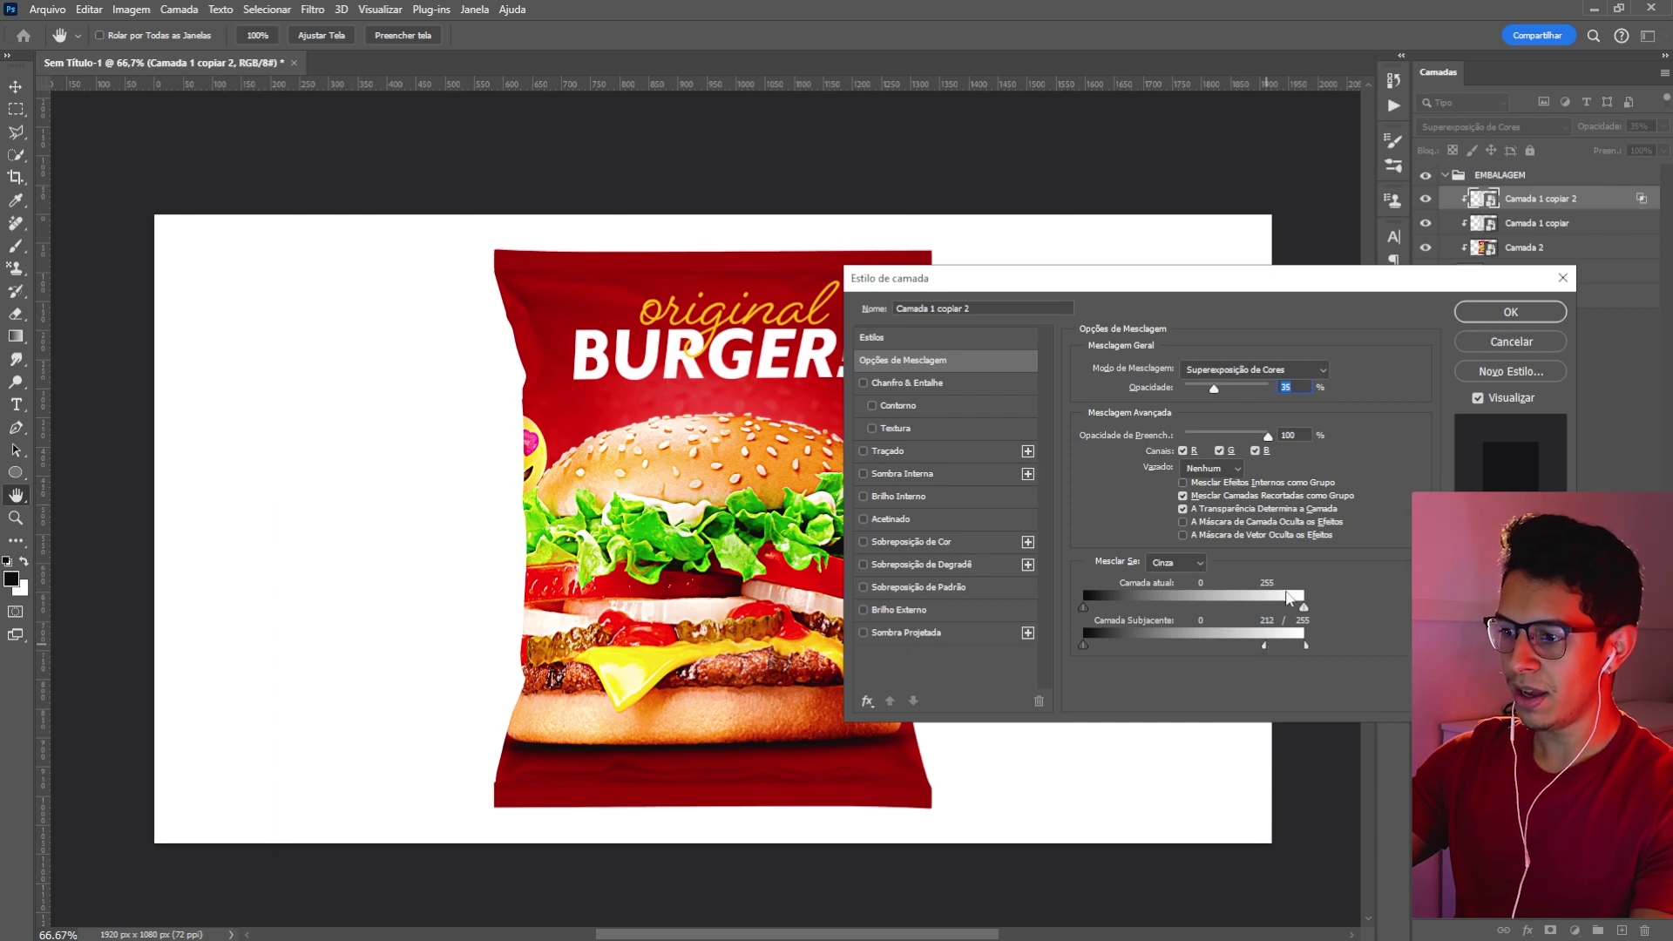
pyautogui.click(1512, 312)
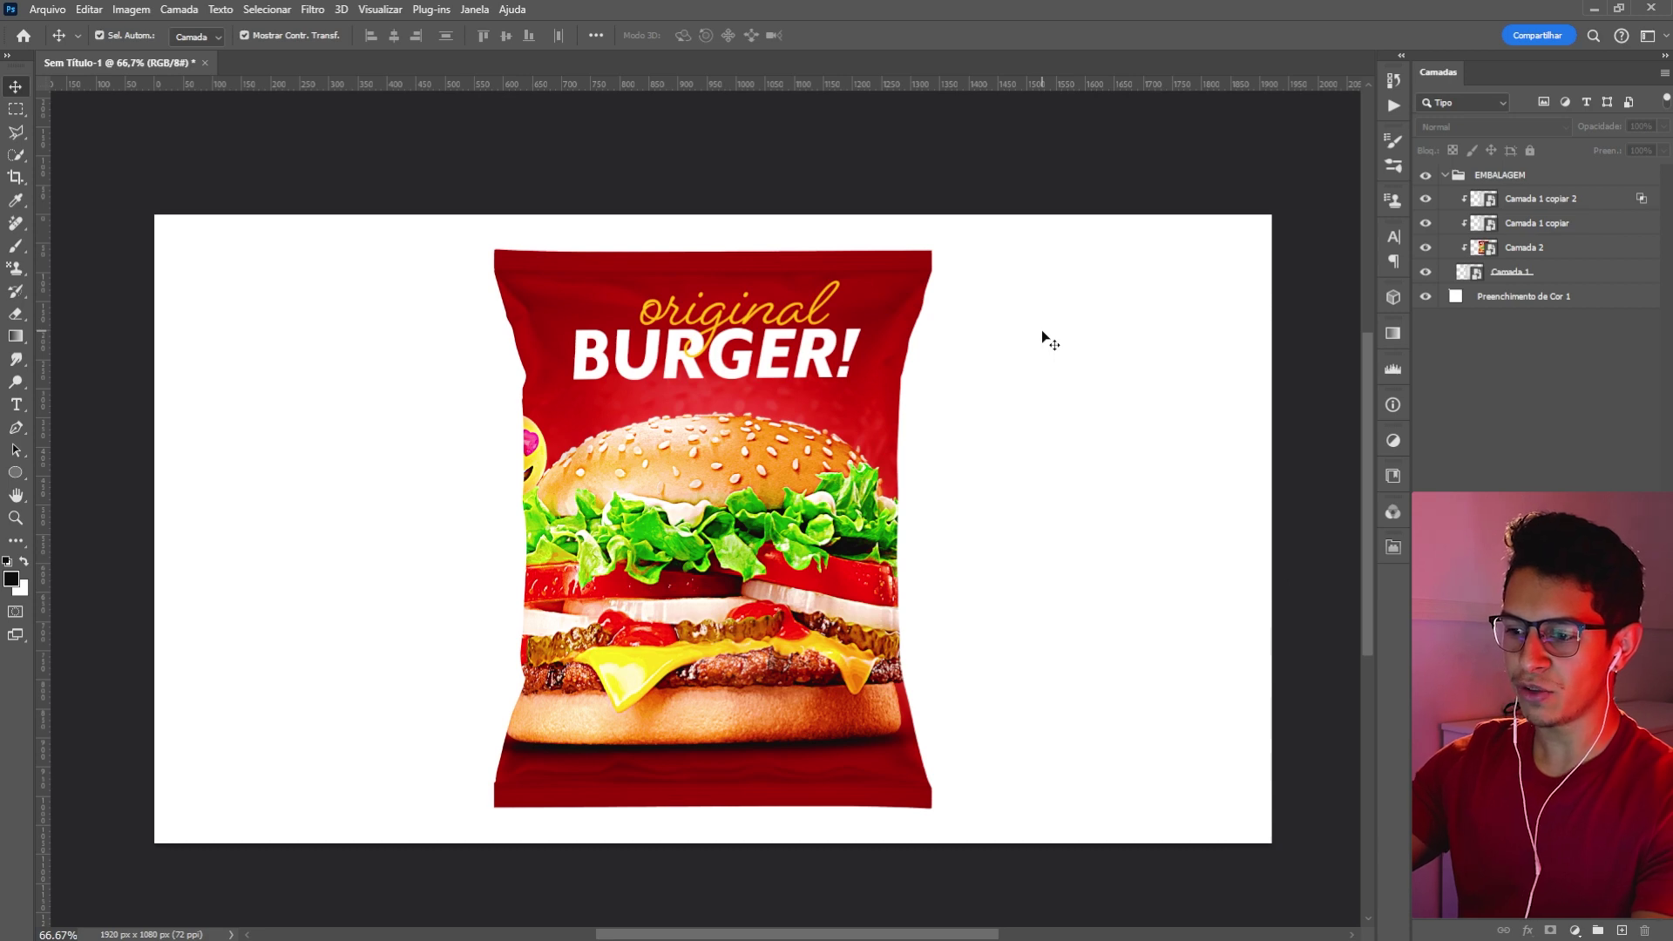
# - Collapse the EMBALAGEM group and recolour the Preenchimento de Cor 1 background to dark red #690500, sampled from the bag and adjusted
pyautogui.click(1543, 177)
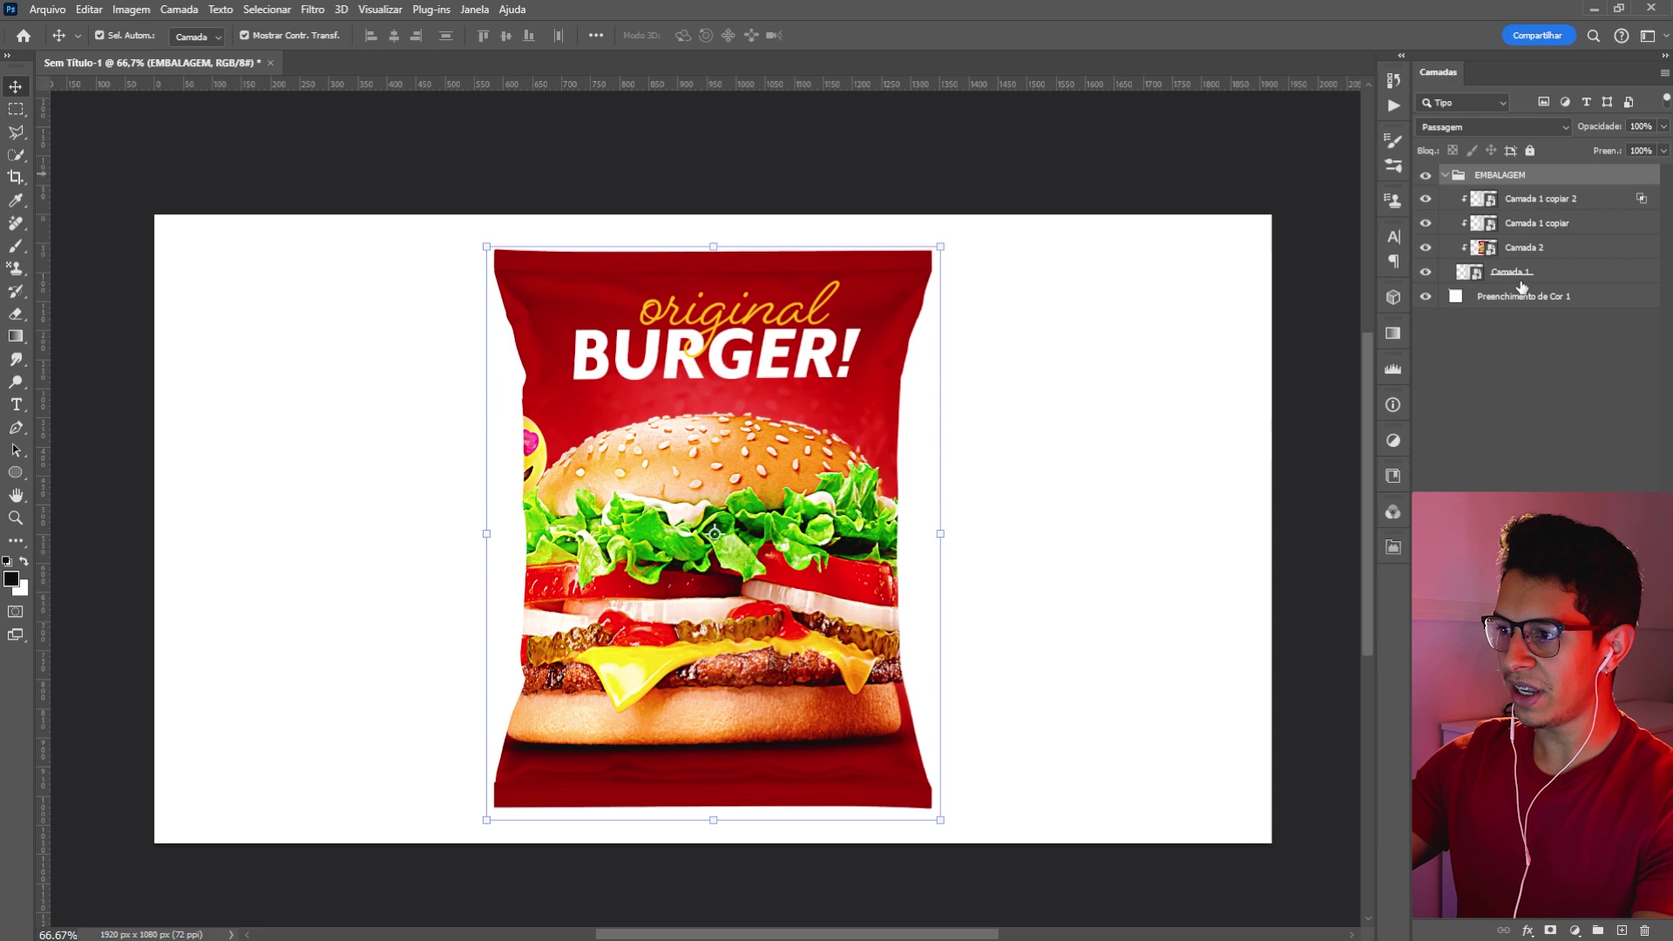
pyautogui.click(1446, 177)
pyautogui.doubleClick(1455, 199)
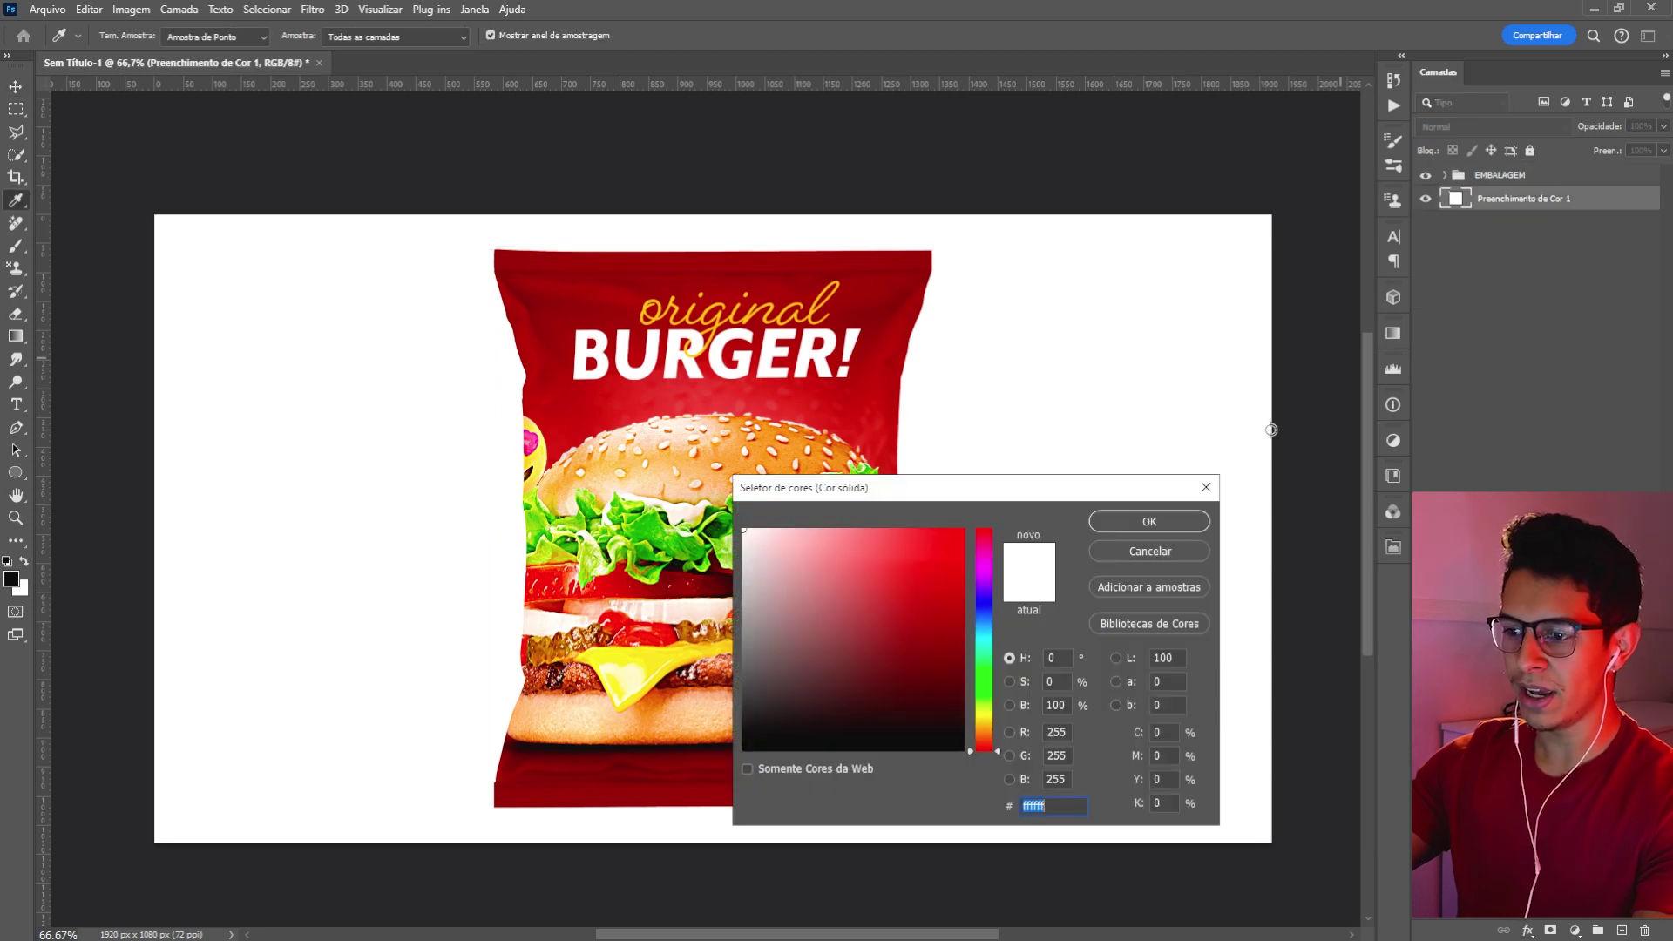
pyautogui.click(553, 358)
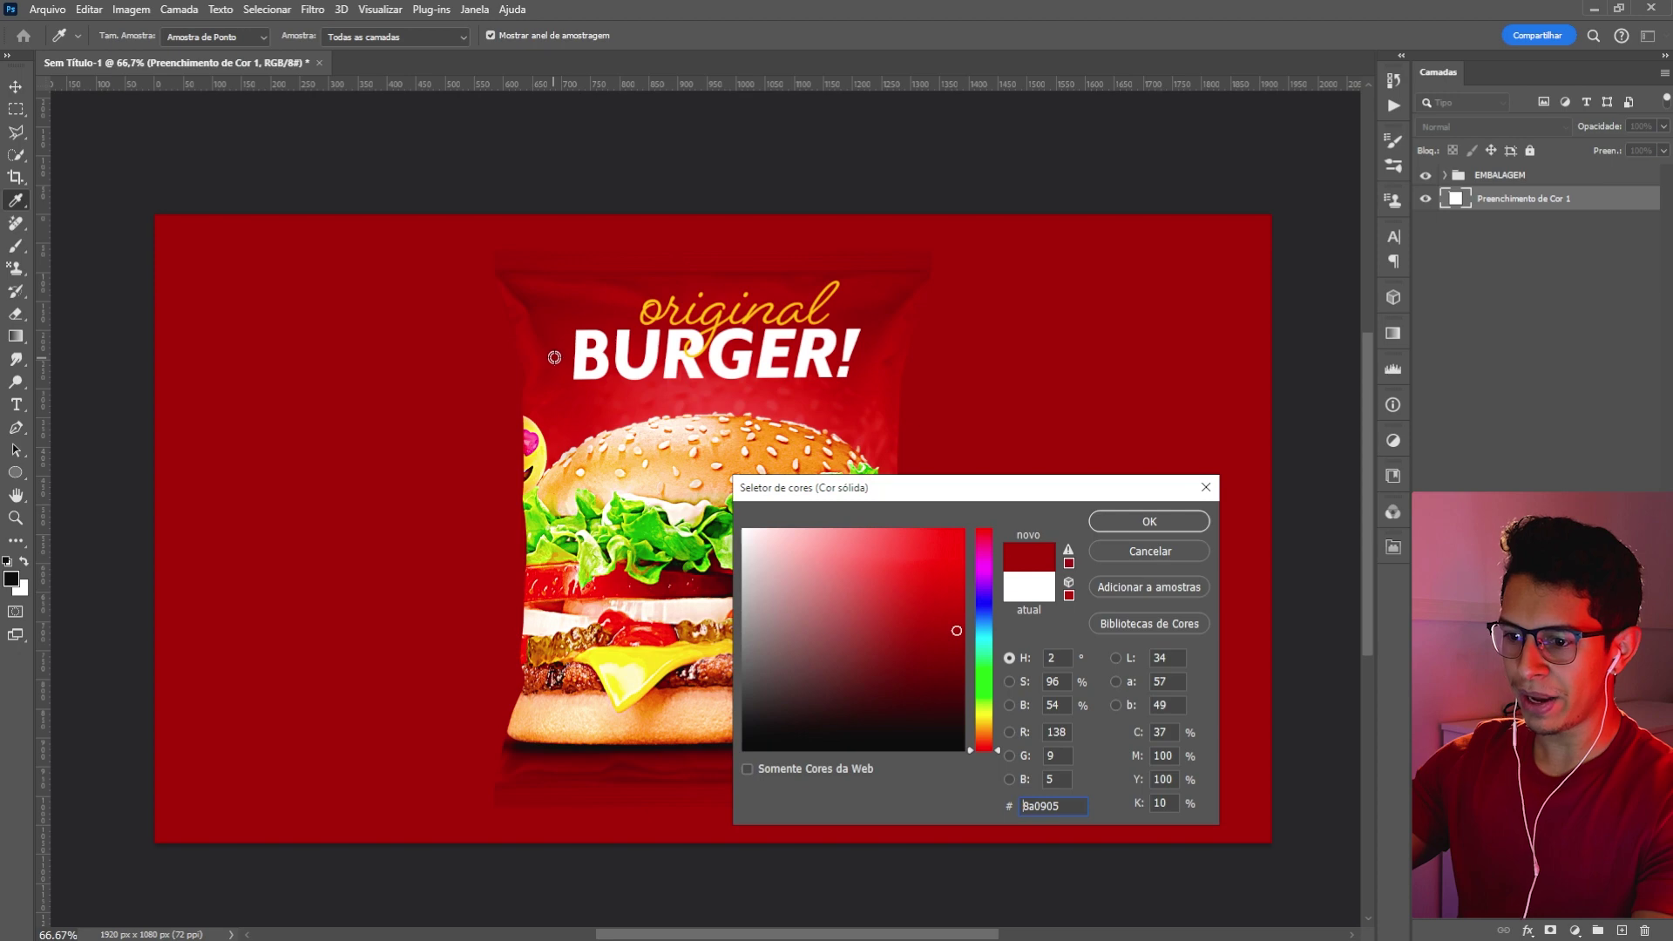
pyautogui.click(868, 314)
pyautogui.click(886, 349)
pyautogui.click(874, 310)
pyautogui.click(871, 294)
pyautogui.click(875, 296)
pyautogui.moveTo(965, 670); pyautogui.dragTo(963, 660)
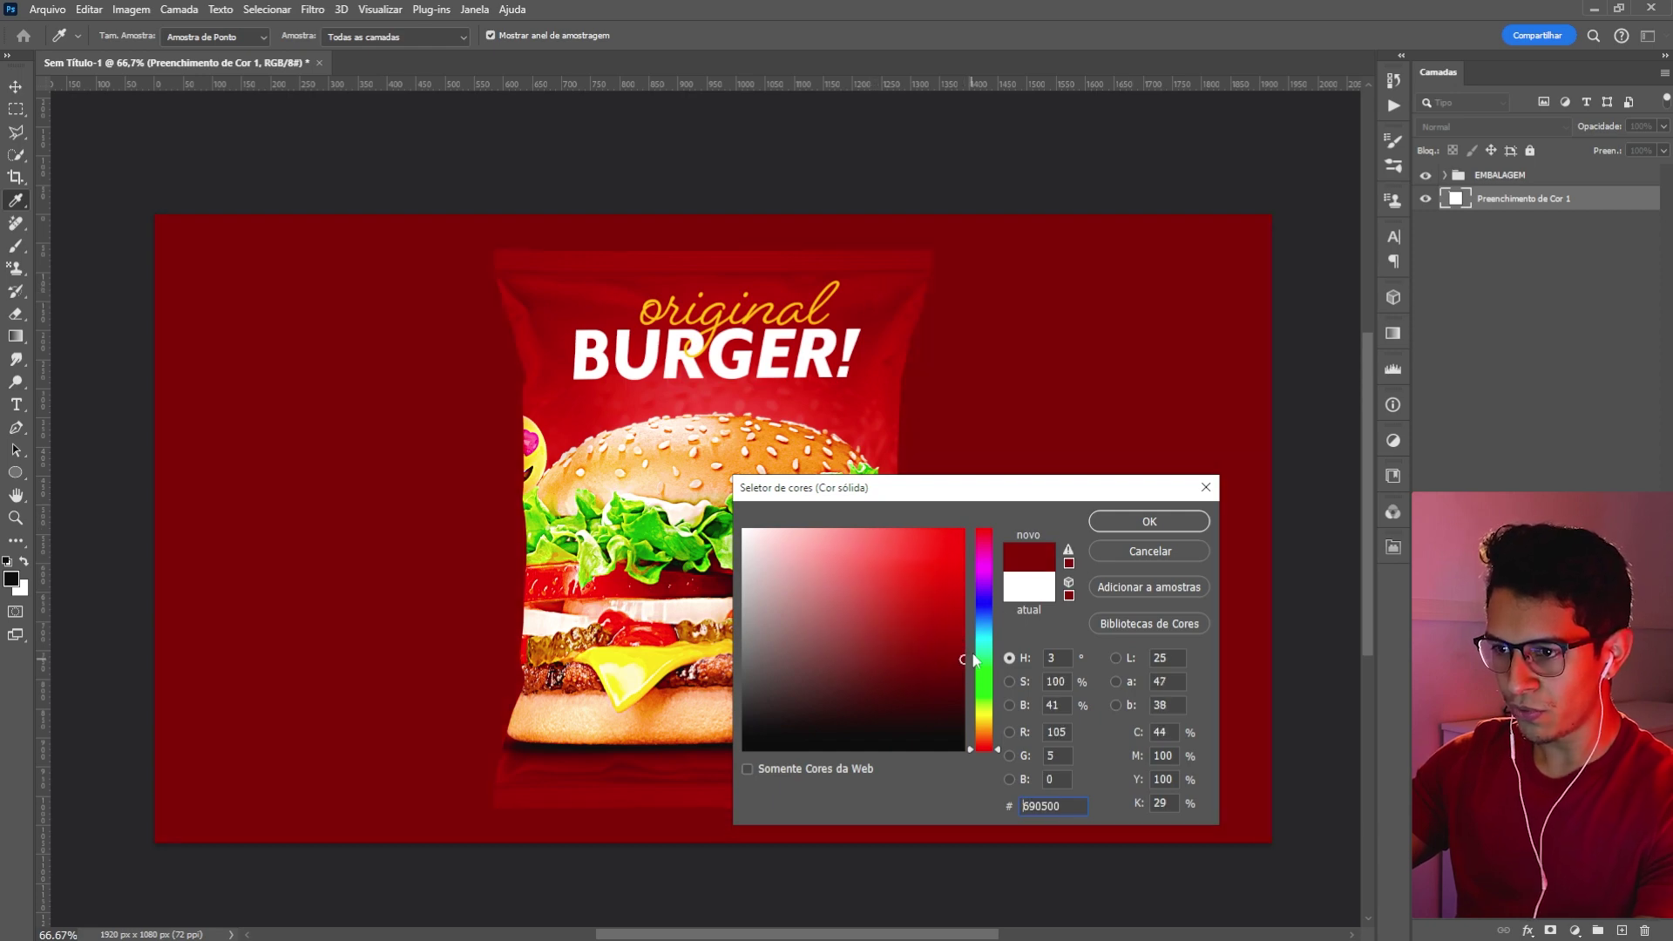
pyautogui.click(1146, 527)
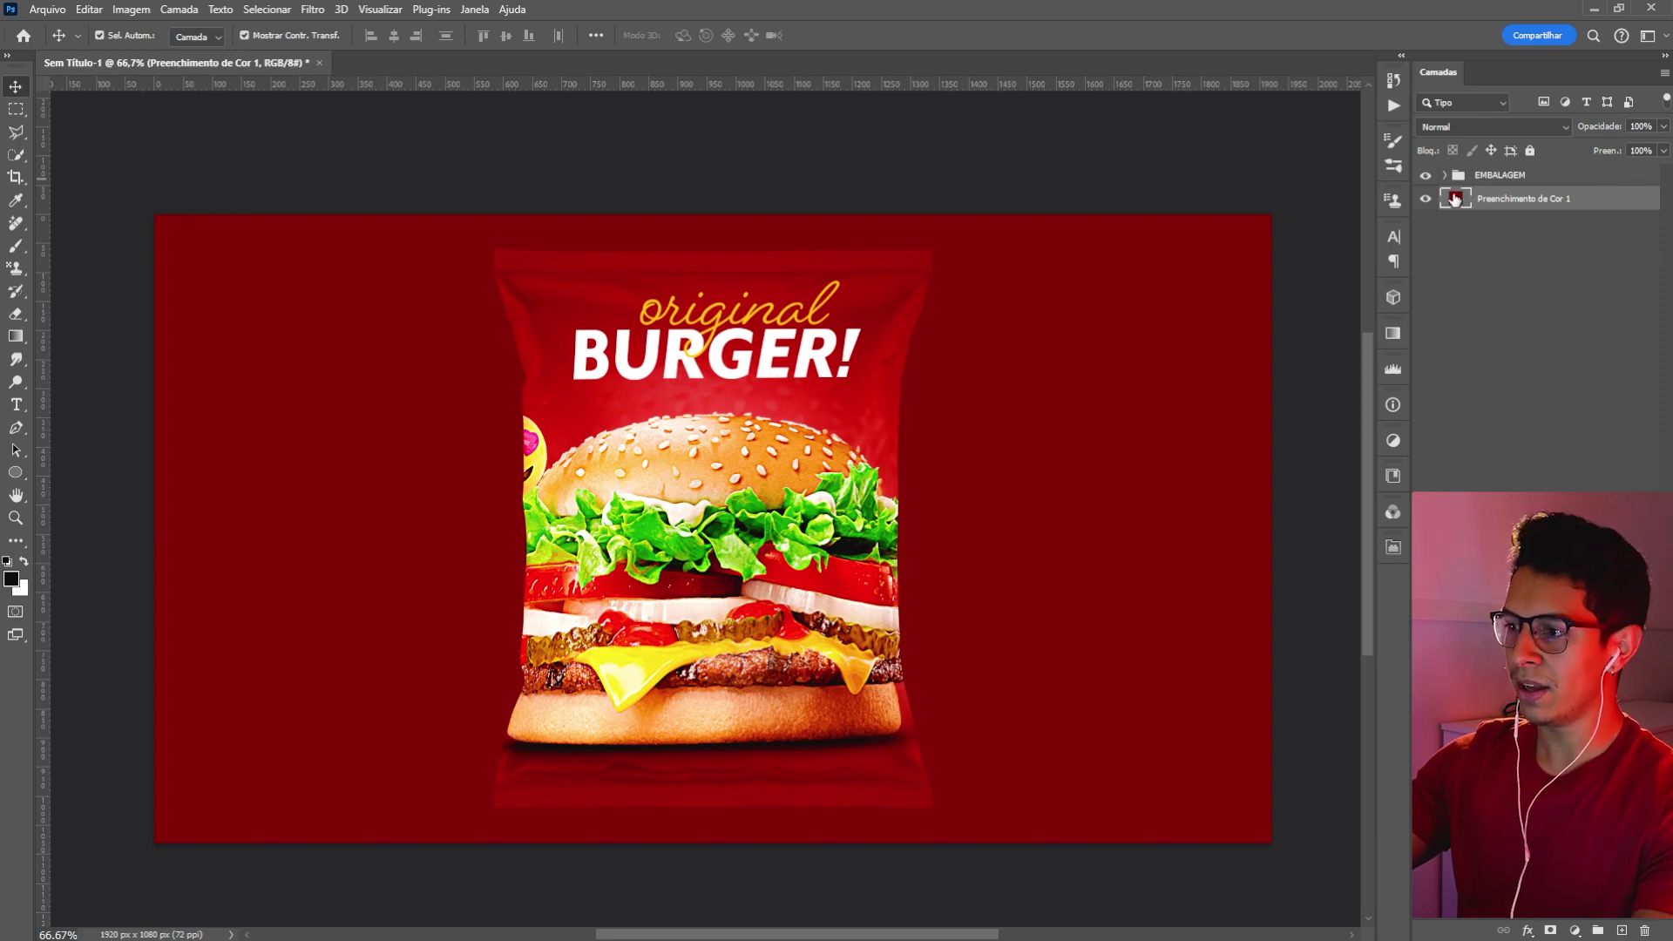
pyautogui.click(1464, 224)
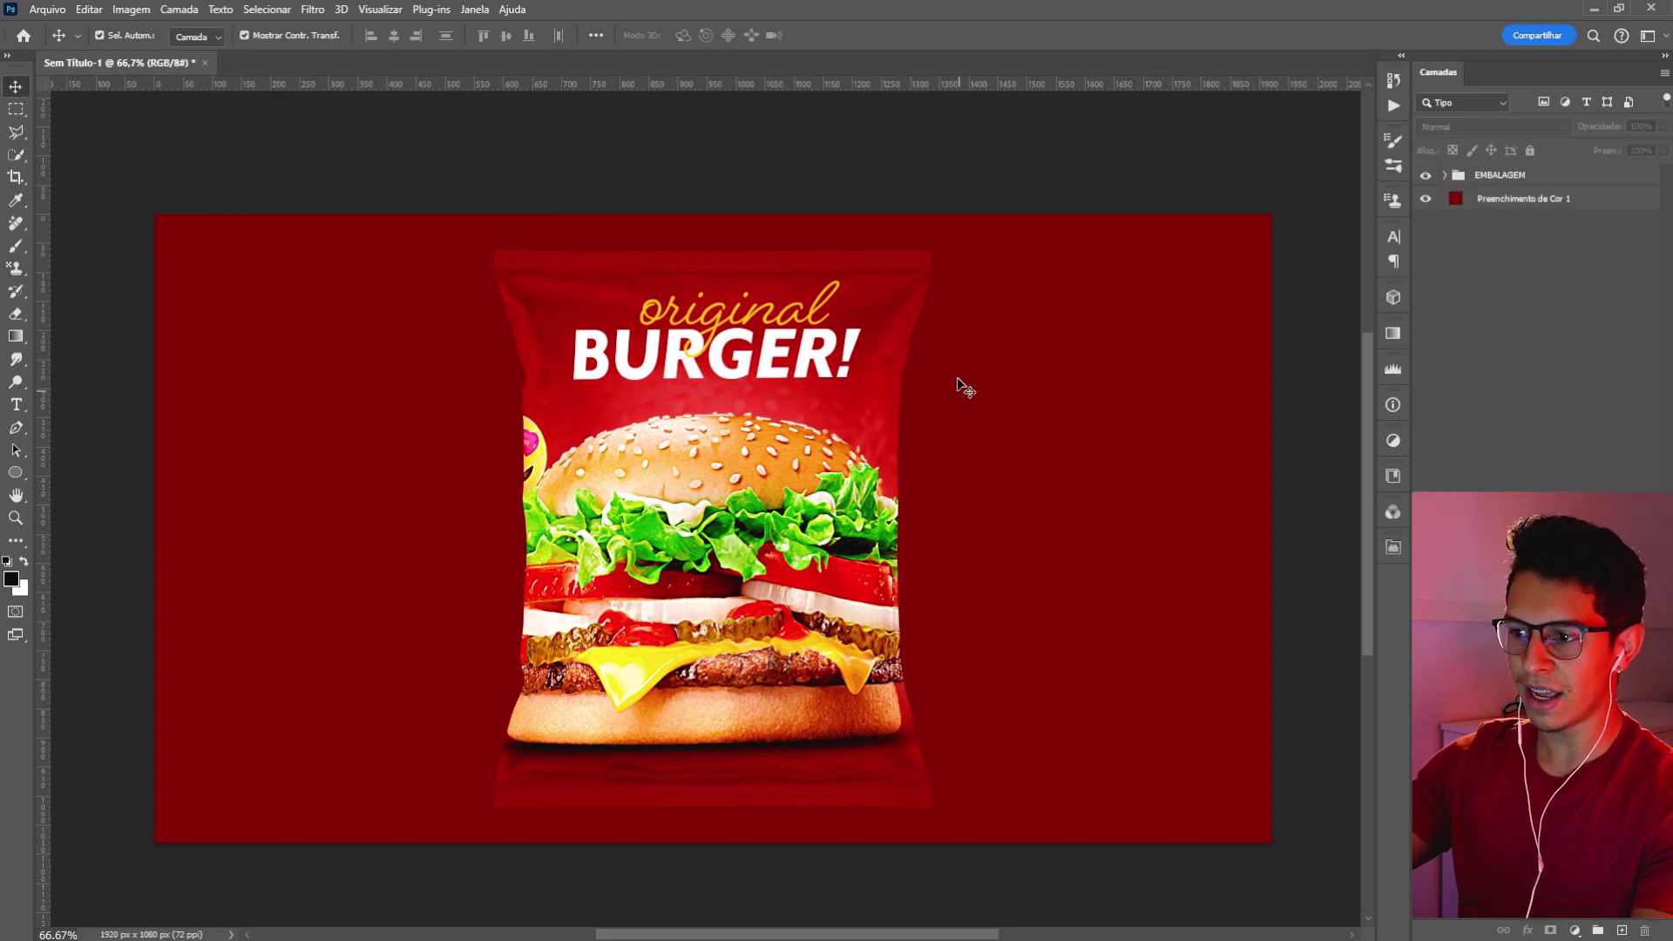
# - Transform the EMBALAGEM group, scaling the bag down and tilting it clockwise
pyautogui.scroll(3, 956, 381)
pyautogui.scroll(-2, 854, 323)
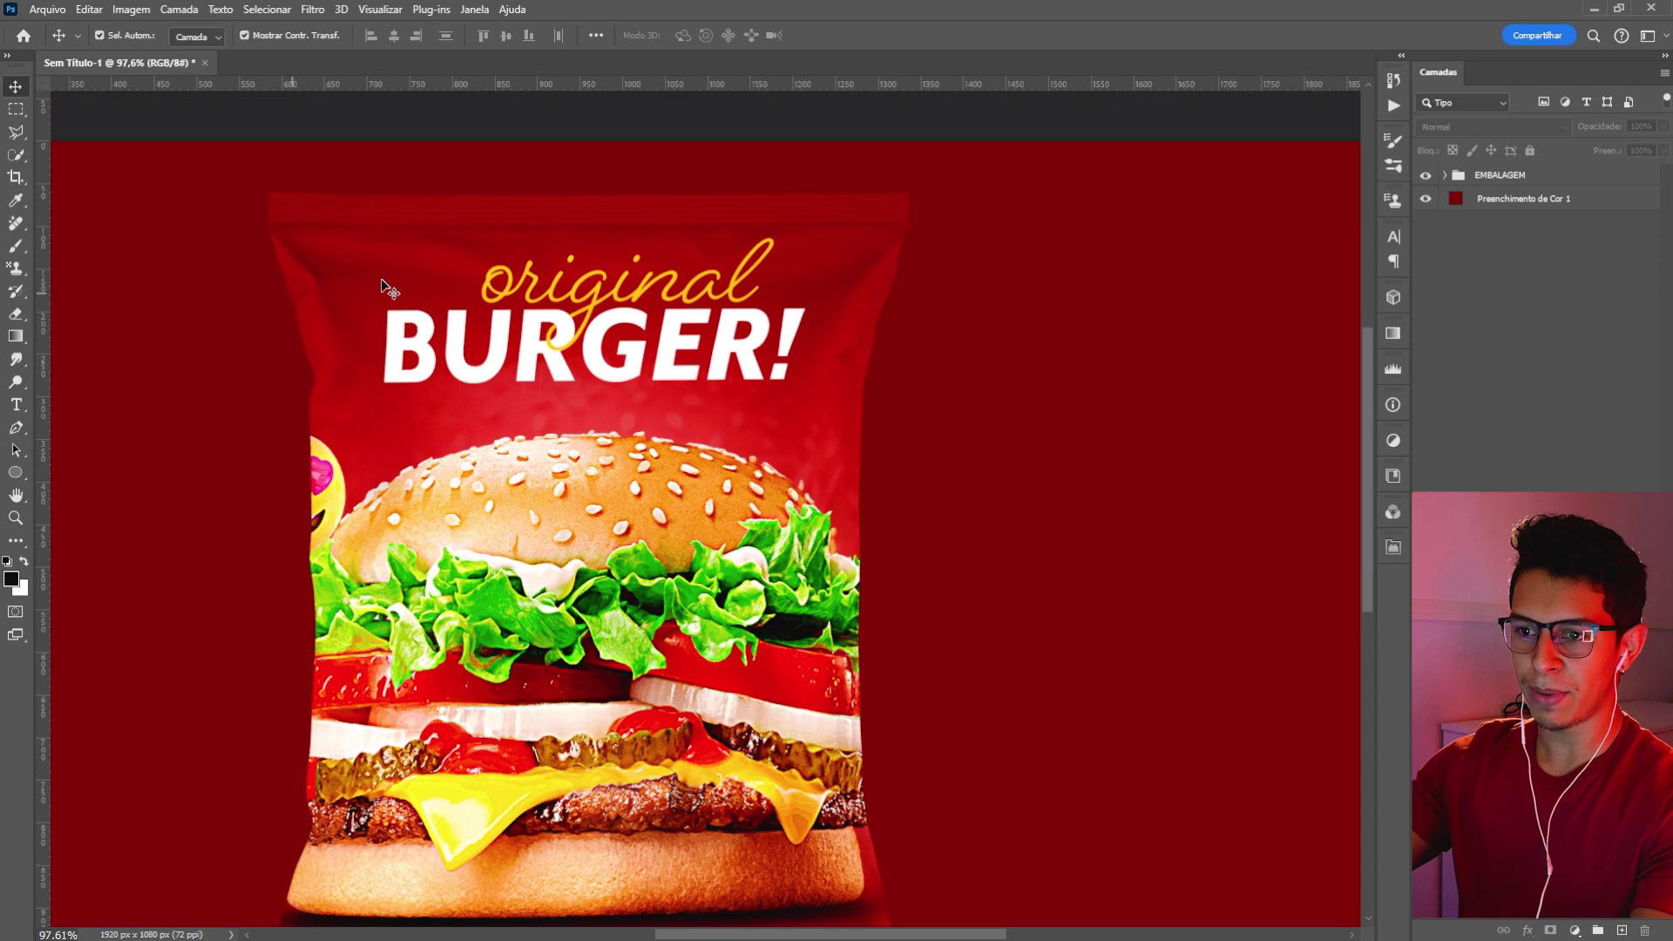
pyautogui.scroll(-1, 741, 270)
pyautogui.scroll(-1, 625, 414)
pyautogui.scroll(-1, 607, 462)
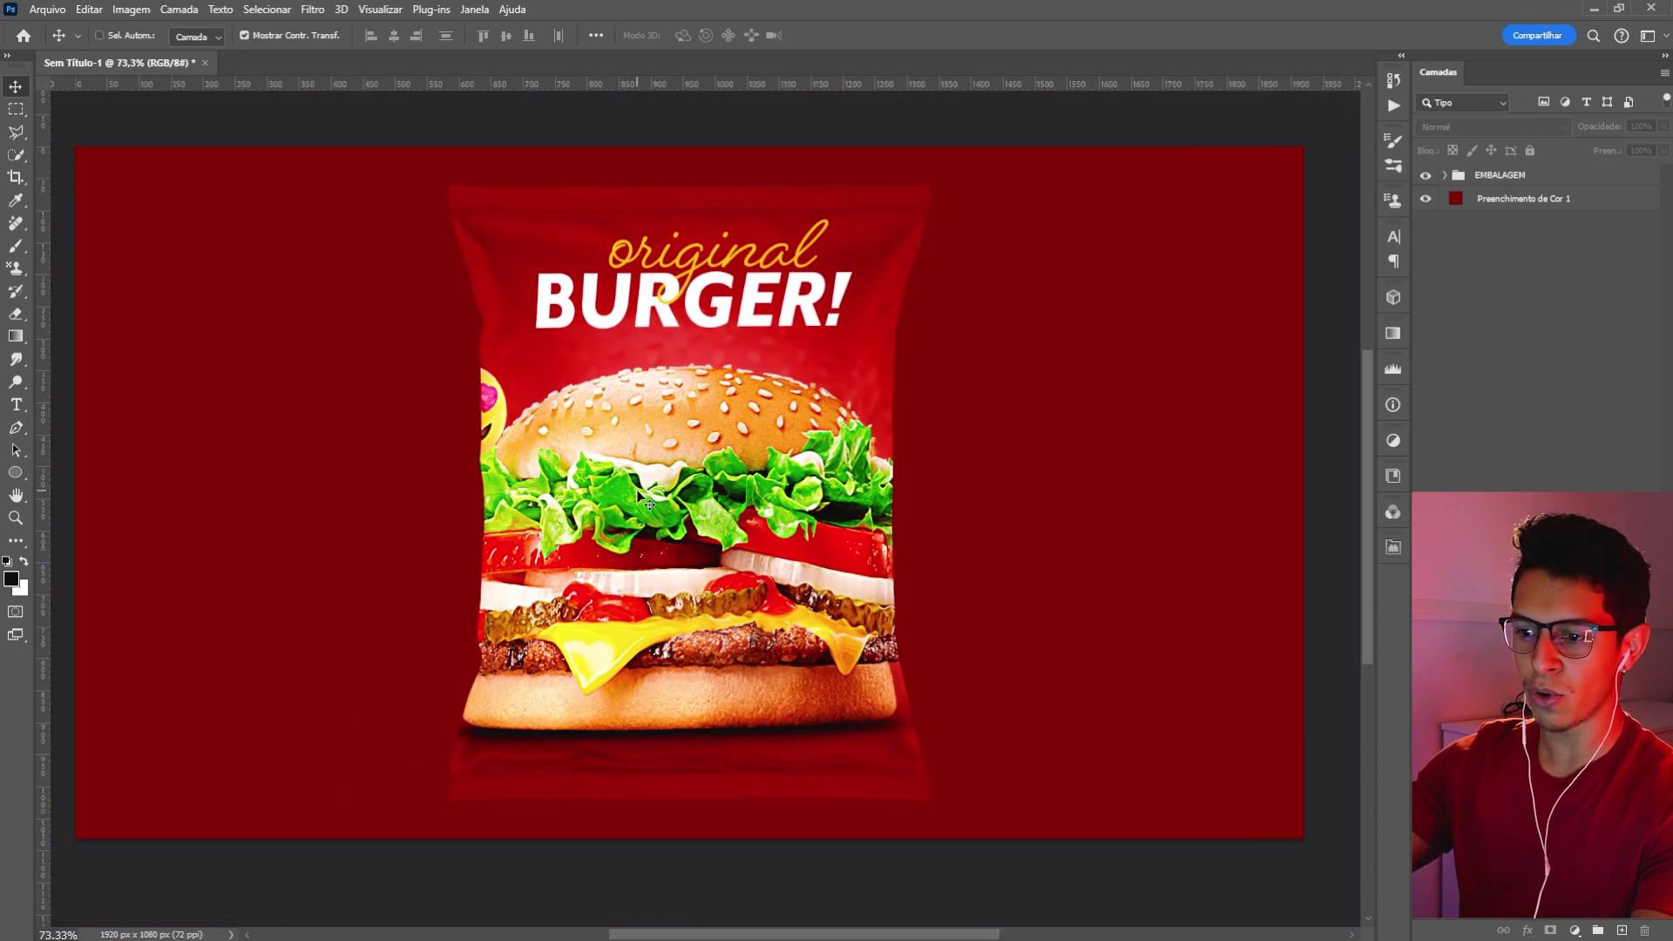
pyautogui.click(1538, 175)
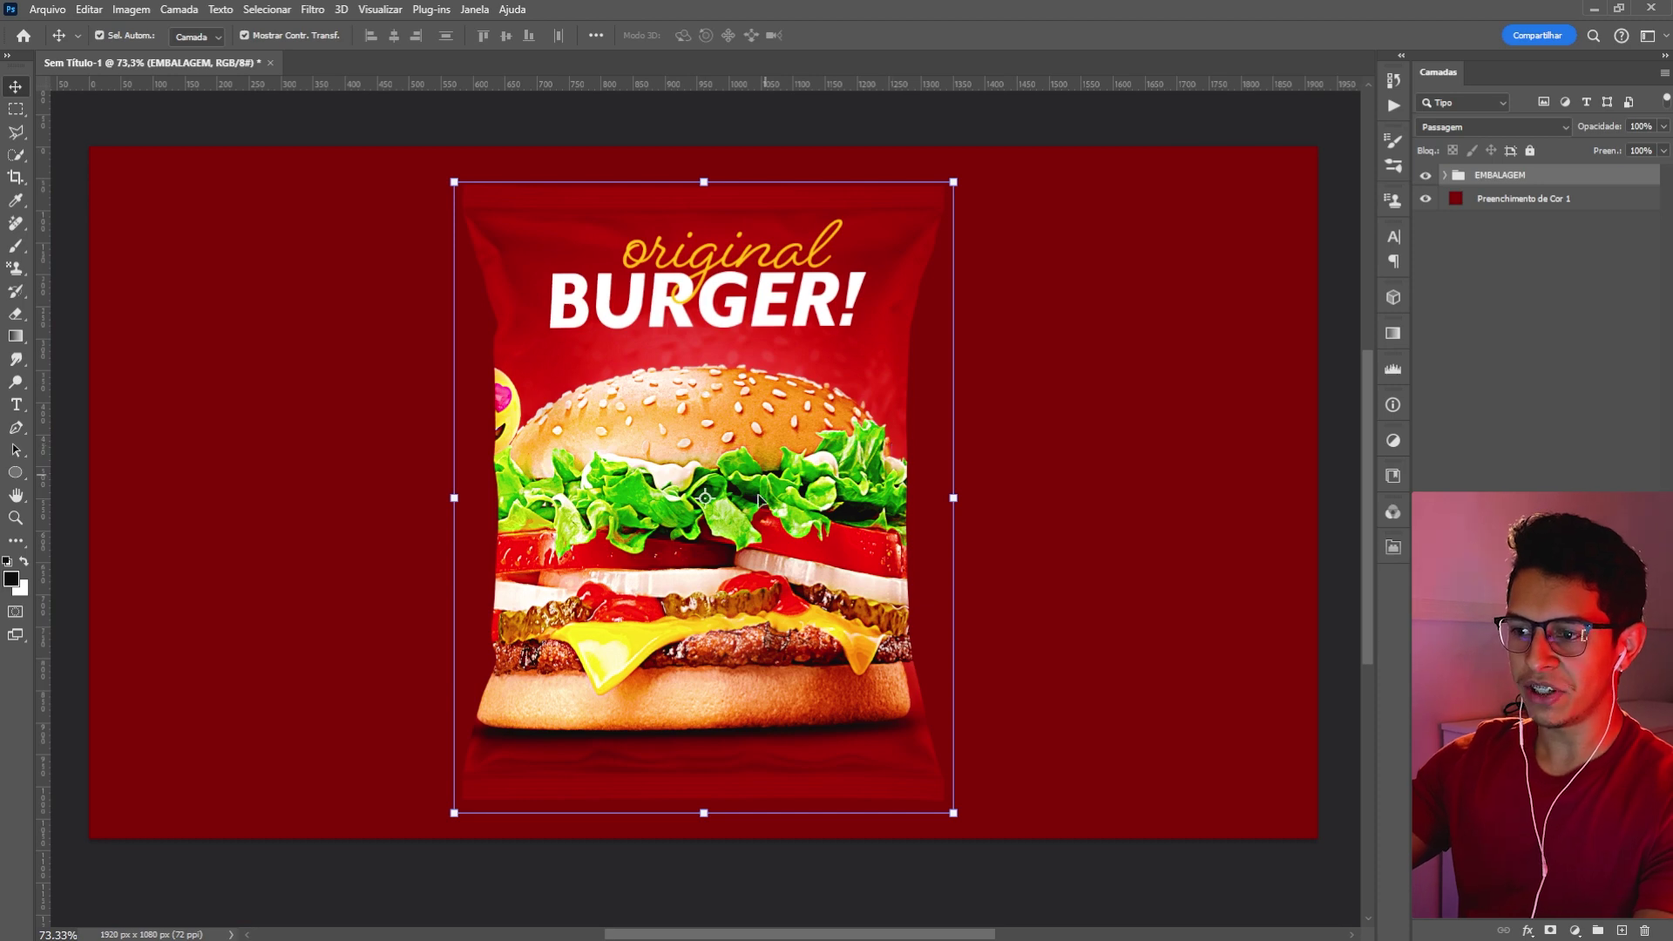
pyautogui.hotkey('ctrl', 't')
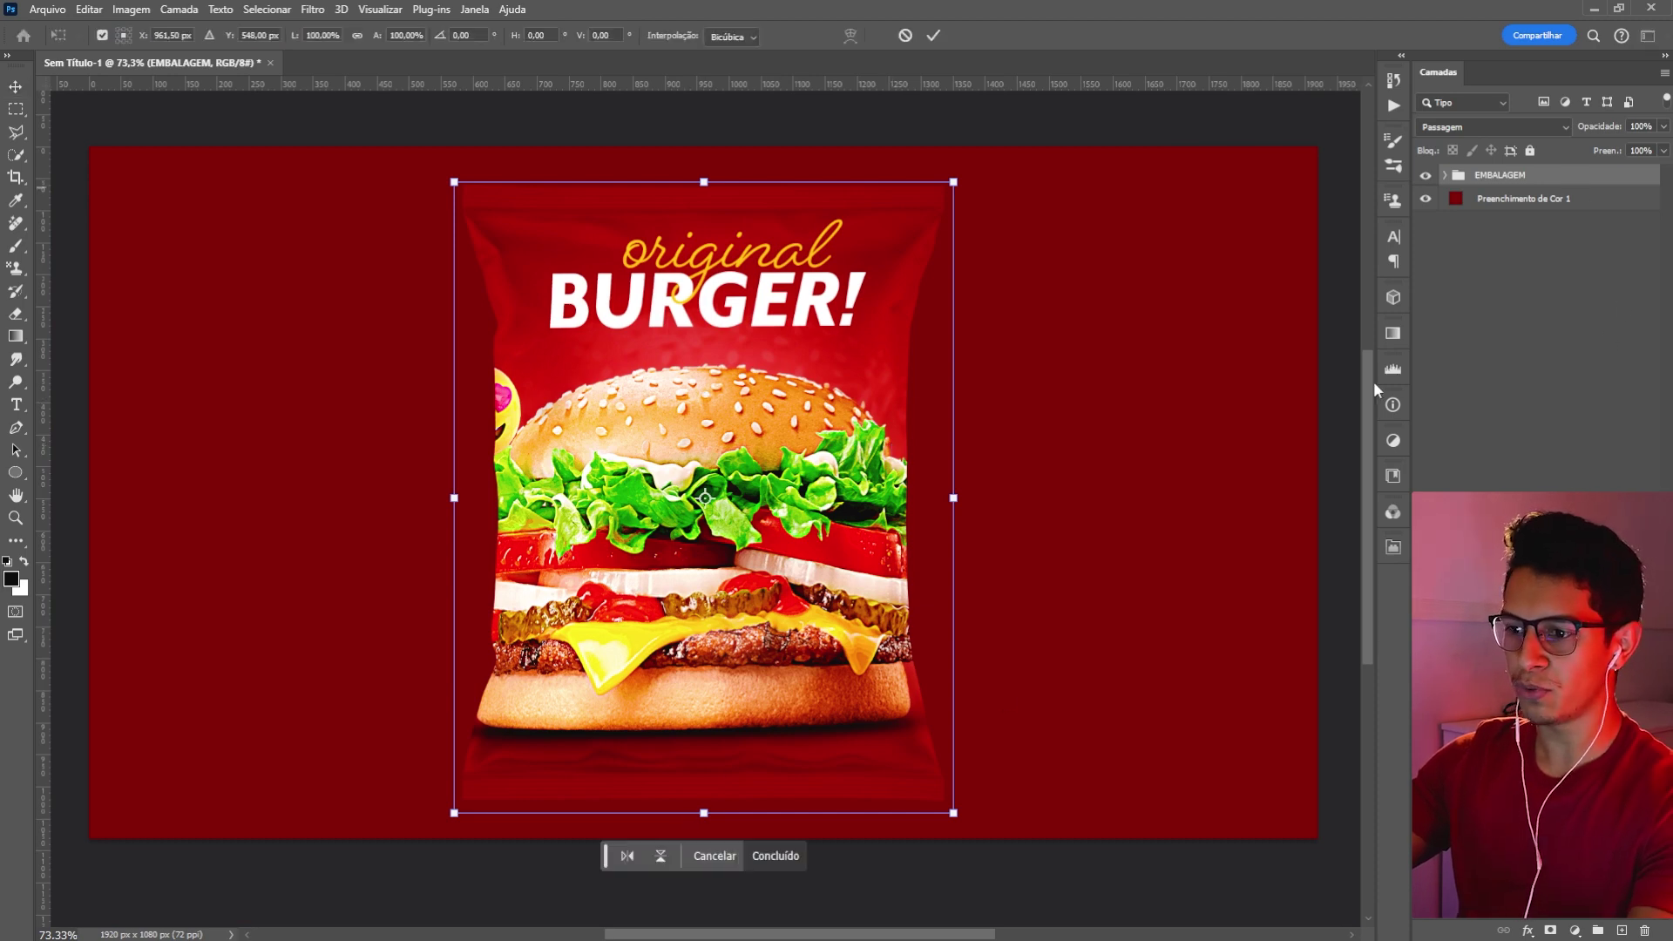
pyautogui.moveTo(704, 813); pyautogui.dragTo(703, 793)
pyautogui.press('Return')
pyautogui.press('ctrl')
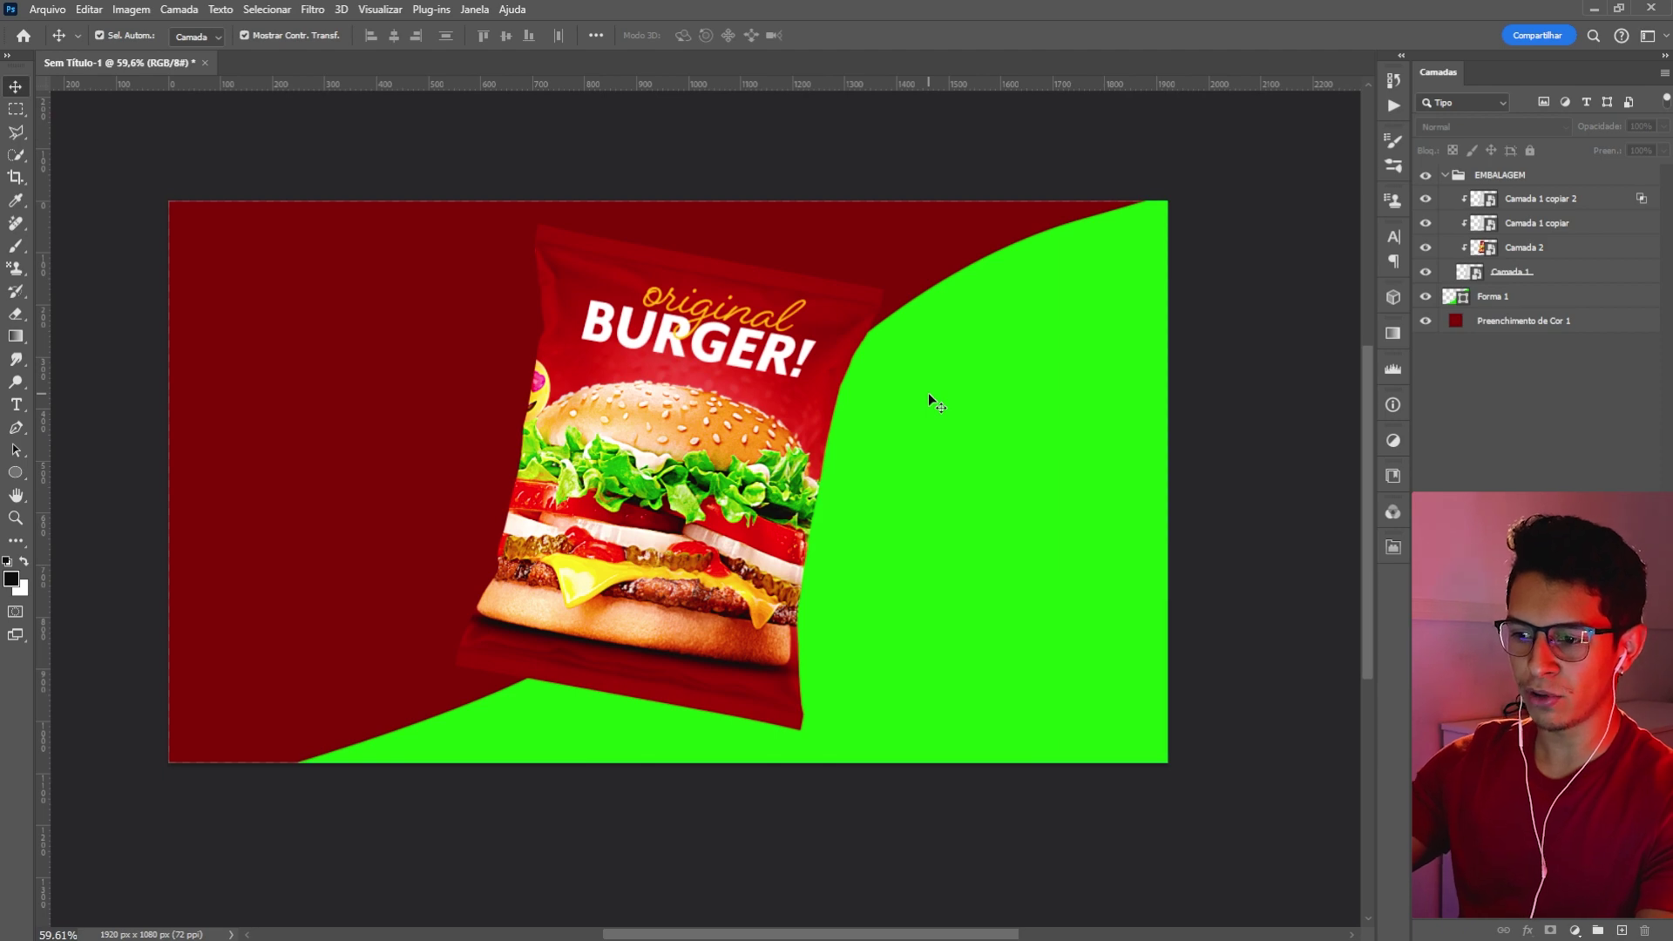
# - Collapse the EMBALAGEM group and add a new empty layer directly above Forma 1
pyautogui.click(1446, 175)
pyautogui.click(1536, 199)
pyautogui.click(1623, 928)
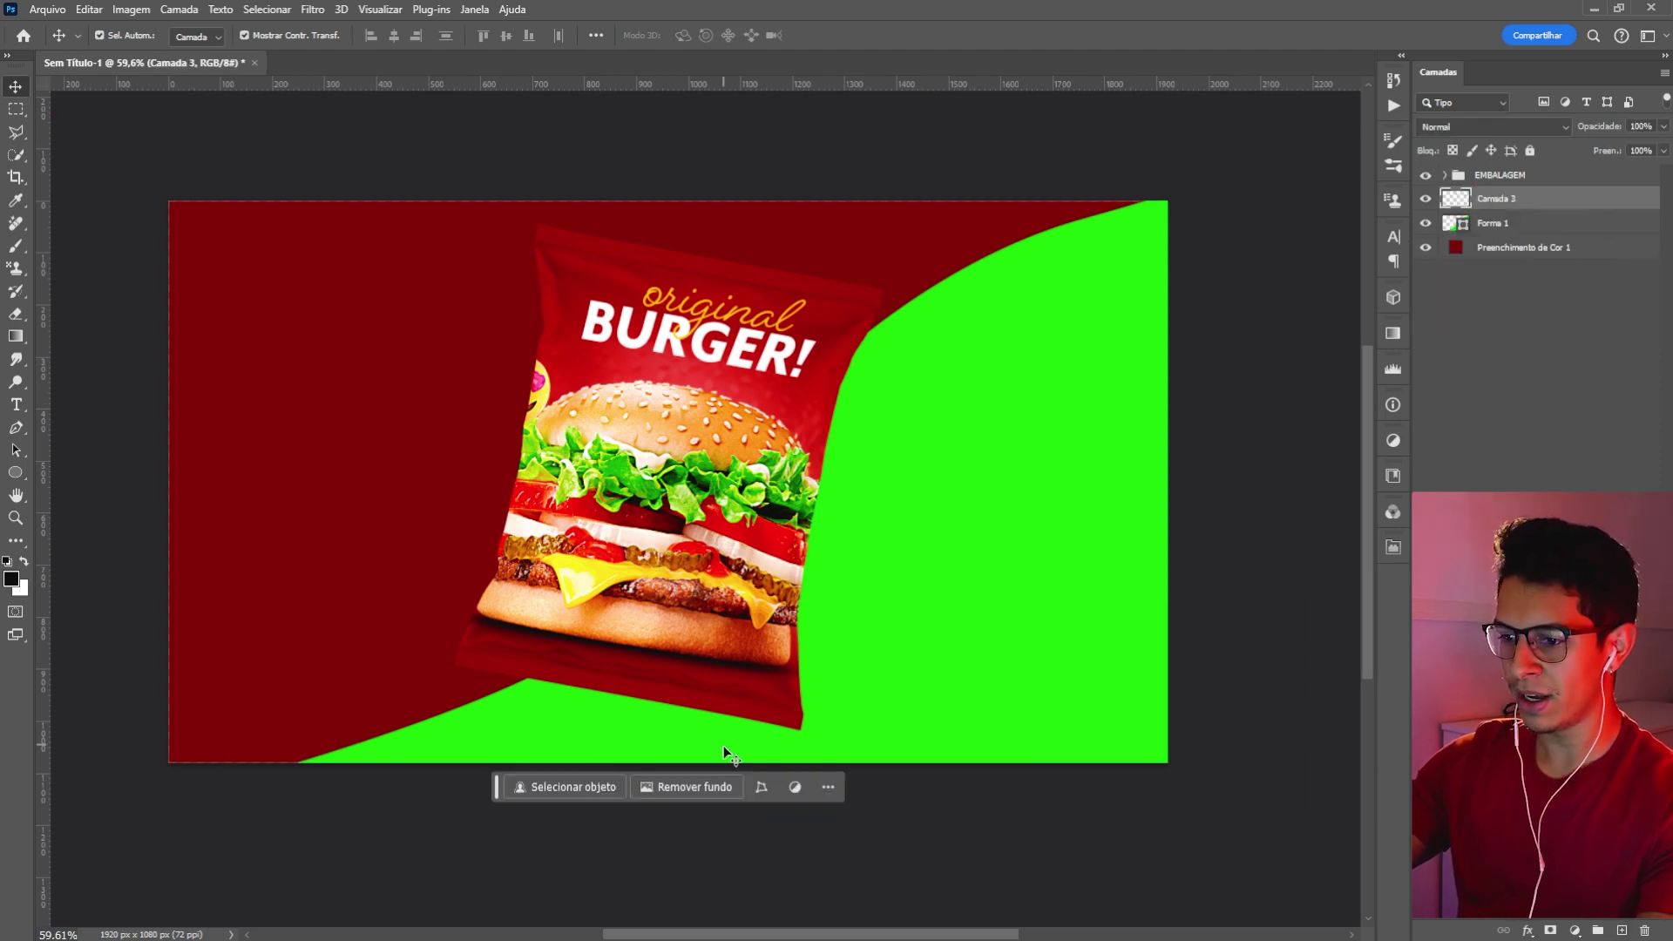
# - Paint a faint, flattened black shadow beneath the bag's lower-right corner with a soft 250 px brush at 18% flow
pyautogui.press('b')
pyautogui.press('[')
pyautogui.press('[')
pyautogui.press('[')
pyautogui.press('[')
pyautogui.press('[')
pyautogui.press('[')
pyautogui.press('[')
pyautogui.press('[')
pyautogui.press('[')
pyautogui.press('[')
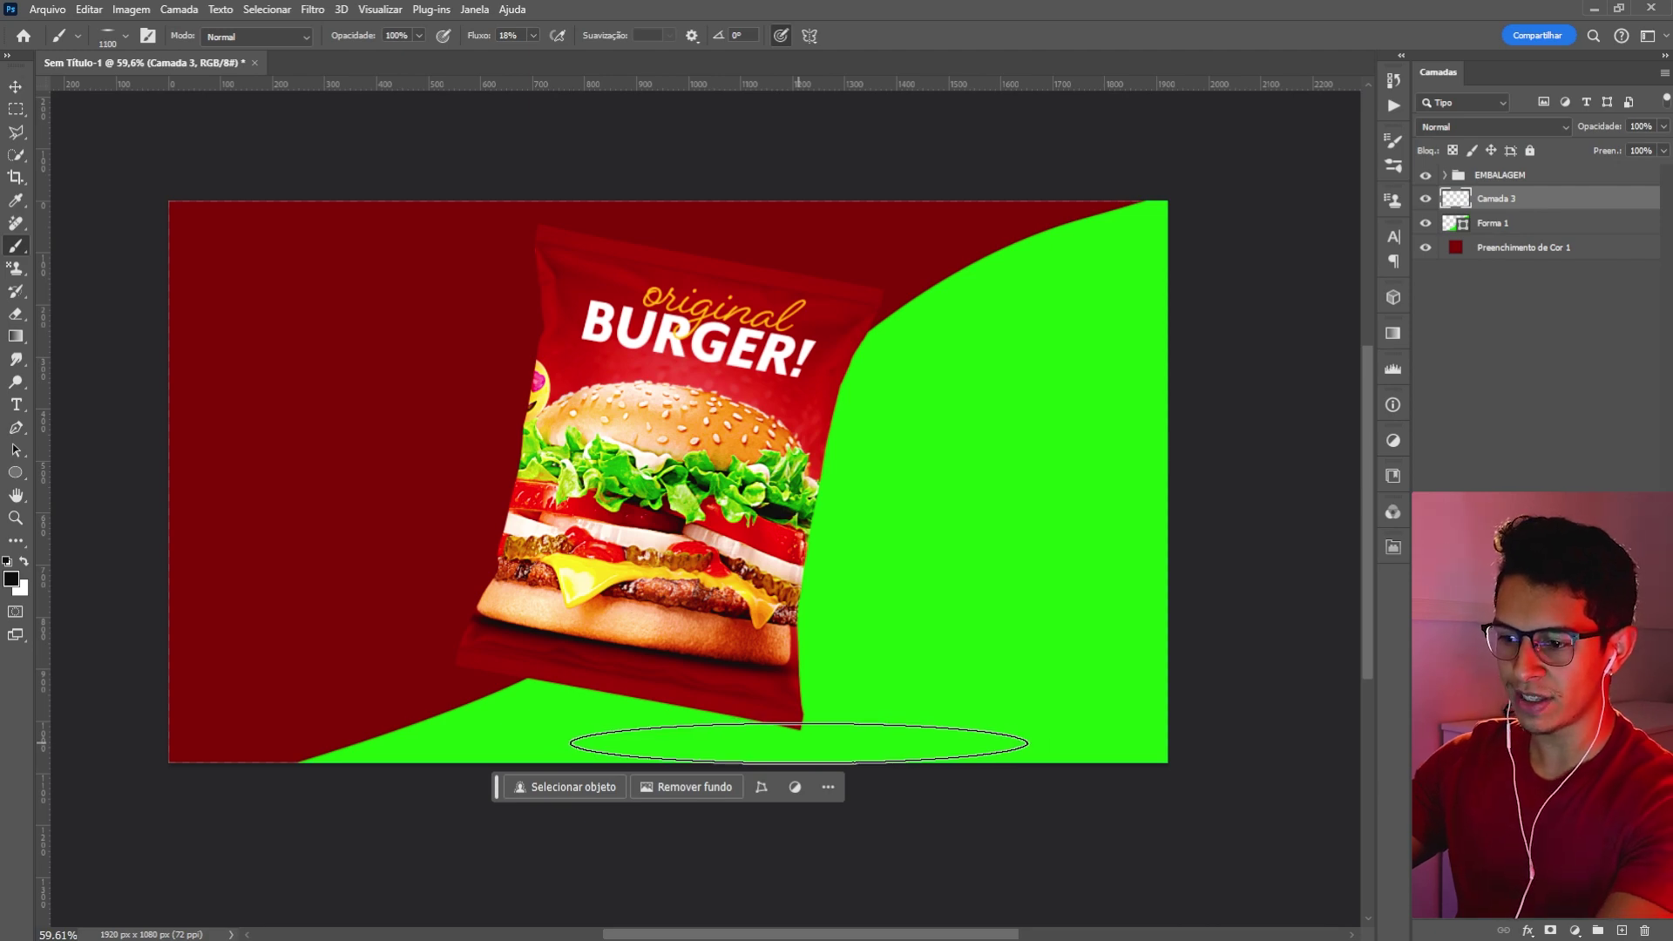
pyautogui.scroll(-2, 800, 733)
pyautogui.scroll(5, 801, 734)
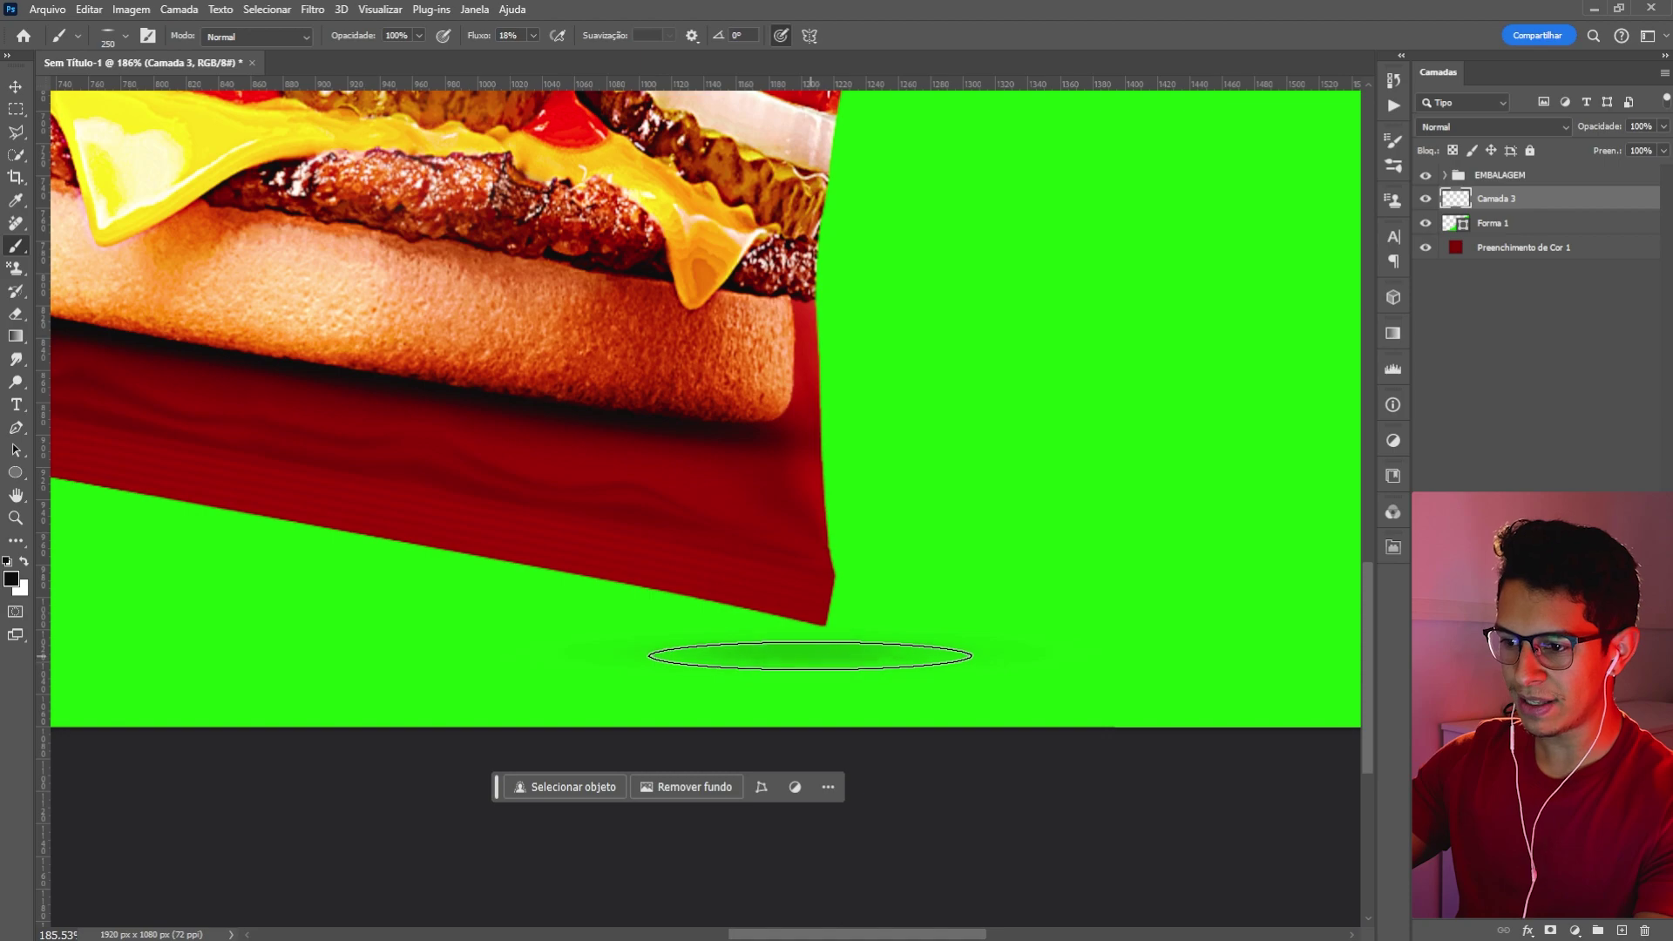
# - Extend and build up the soft ground shadow beneath the bag's bottom edge using 600 px and 500 px brush sizes
pyautogui.press(']')
pyautogui.press(']')
pyautogui.press(']')
pyautogui.press(']')
pyautogui.press(']')
pyautogui.press(']')
pyautogui.press(']')
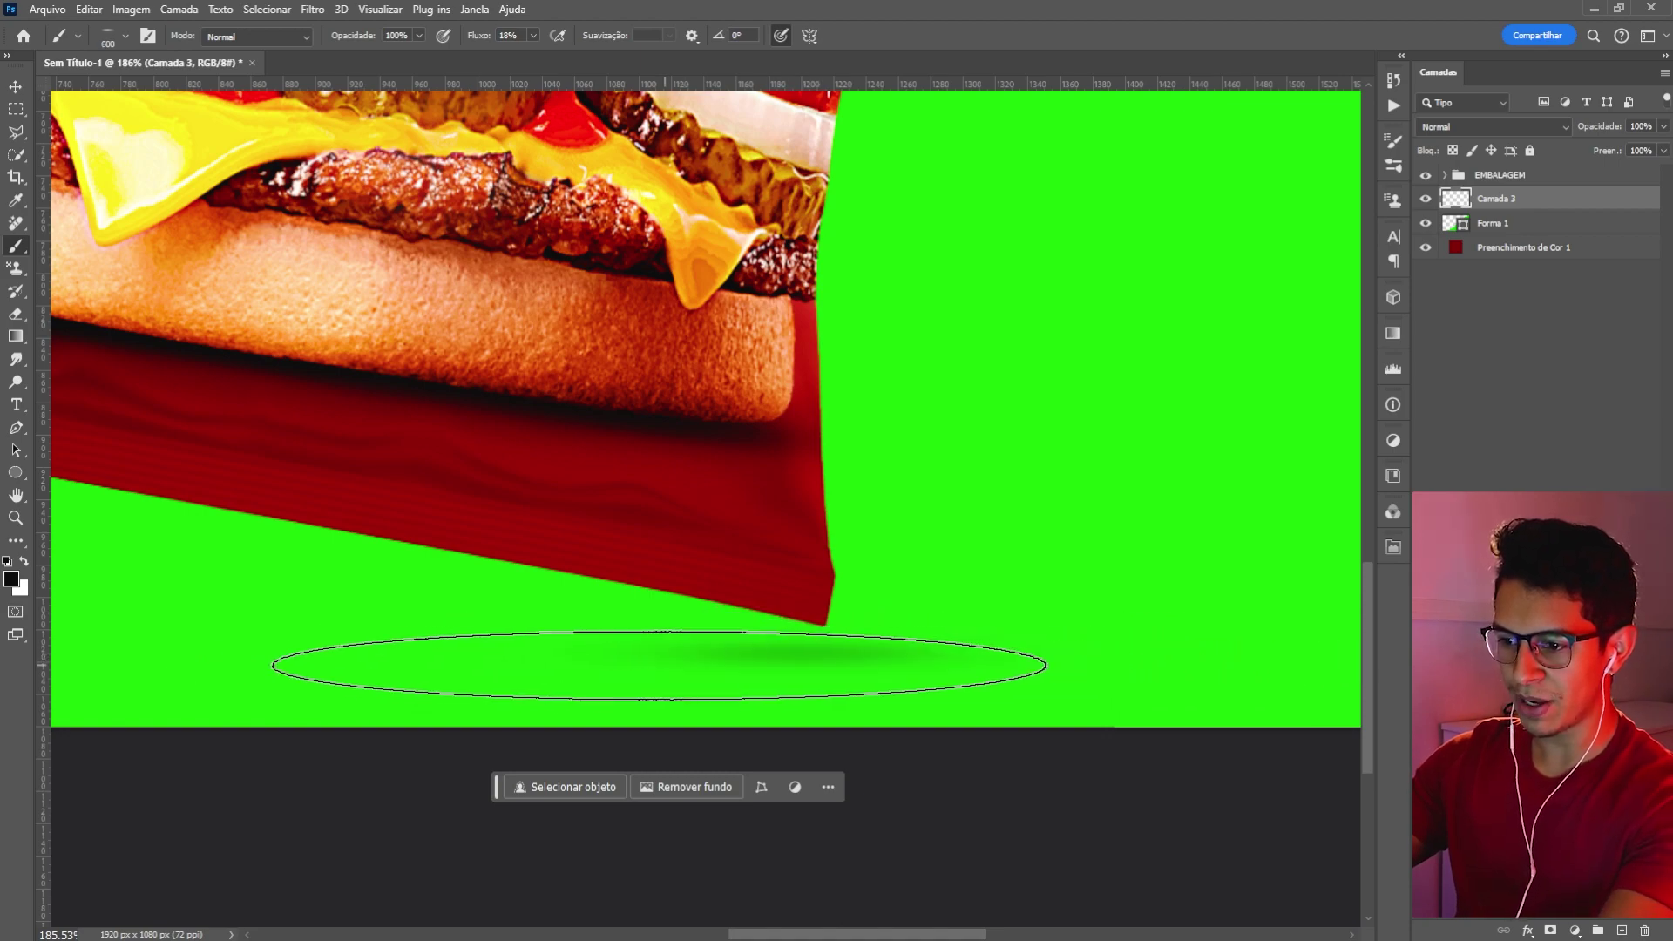
pyautogui.click(615, 659)
pyautogui.press('[')
pyautogui.press('[')
pyautogui.press('[')
pyautogui.press('[')
pyautogui.scroll(-4, 734, 700)
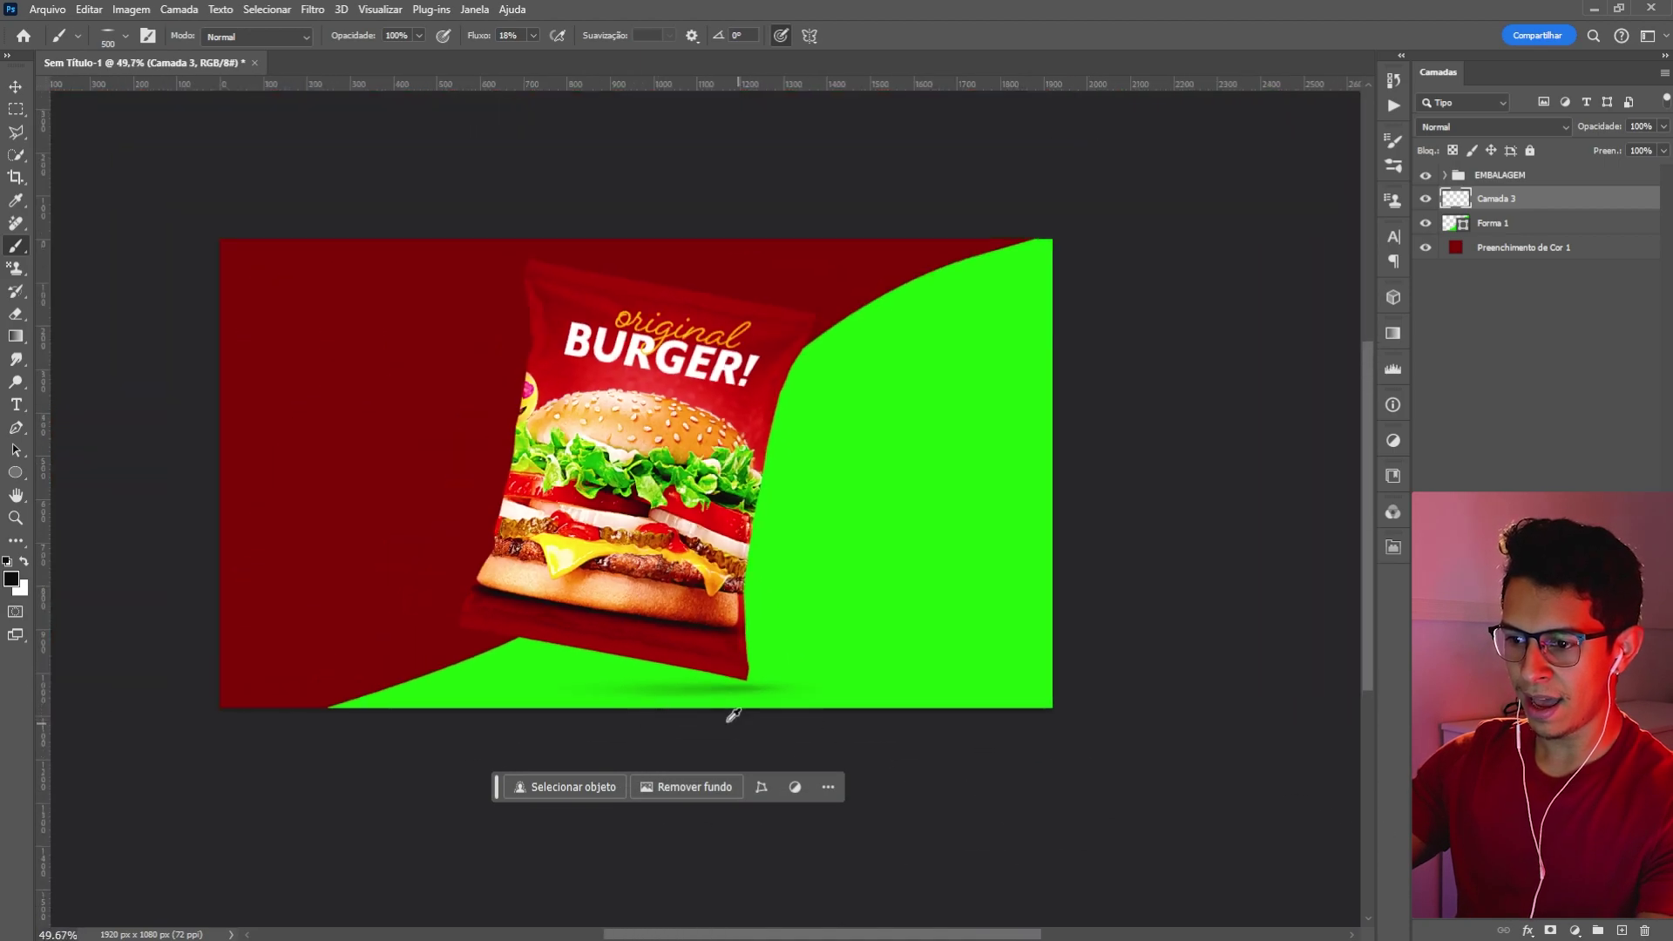
pyautogui.scroll(3, 734, 700)
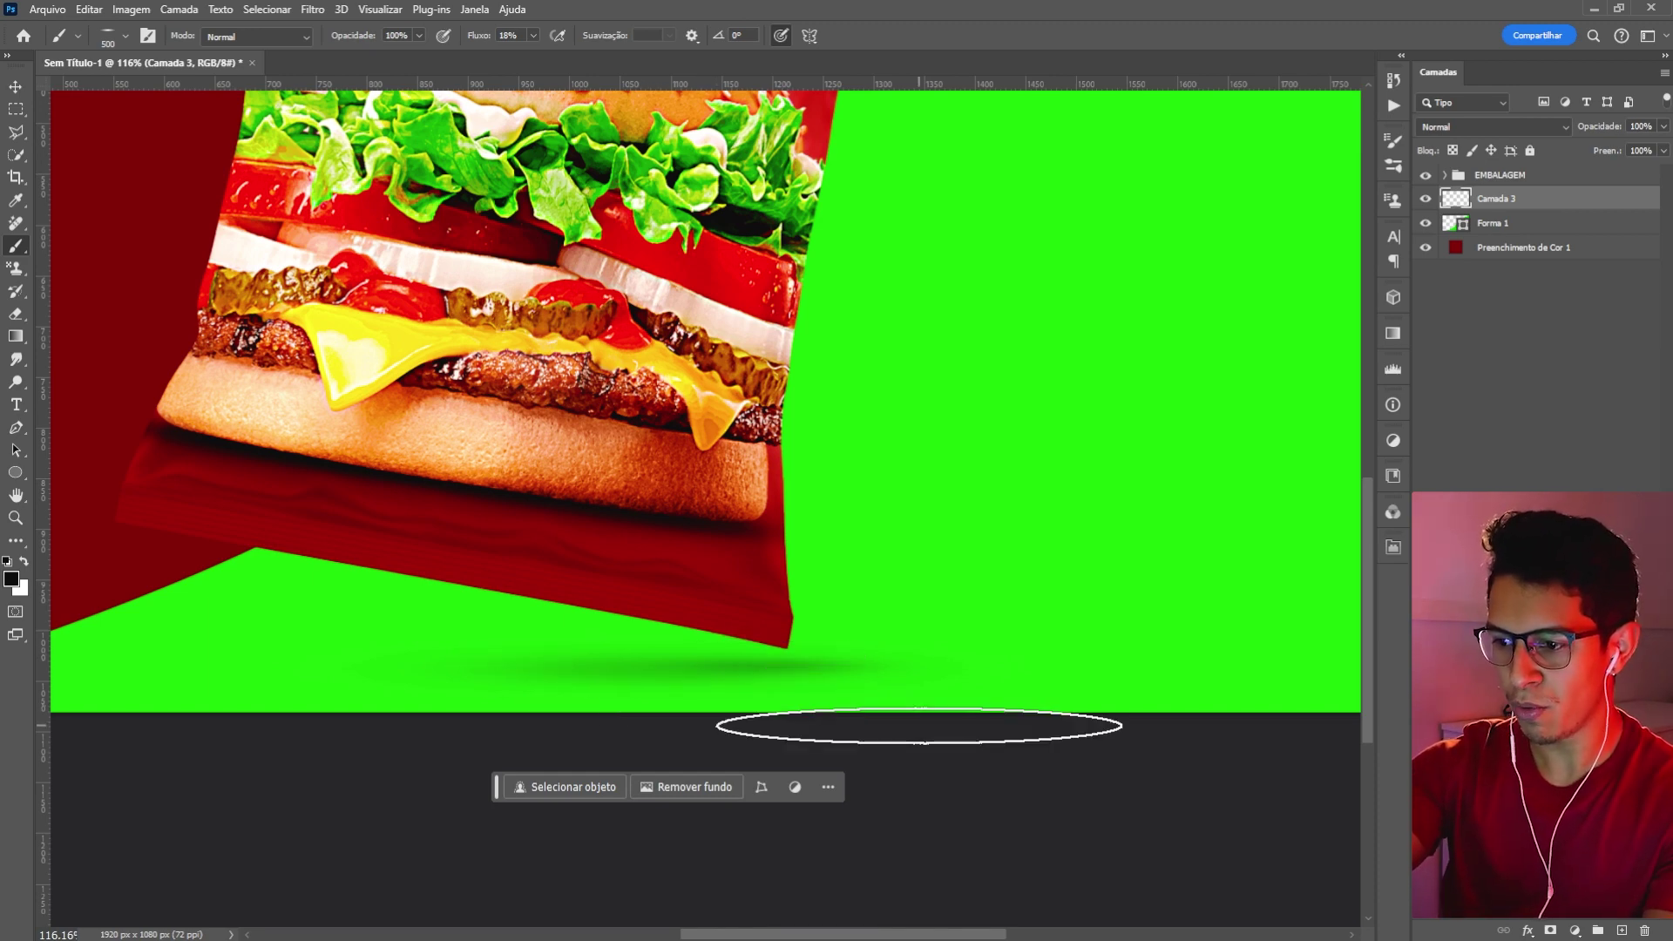
pyautogui.scroll(3, 924, 724)
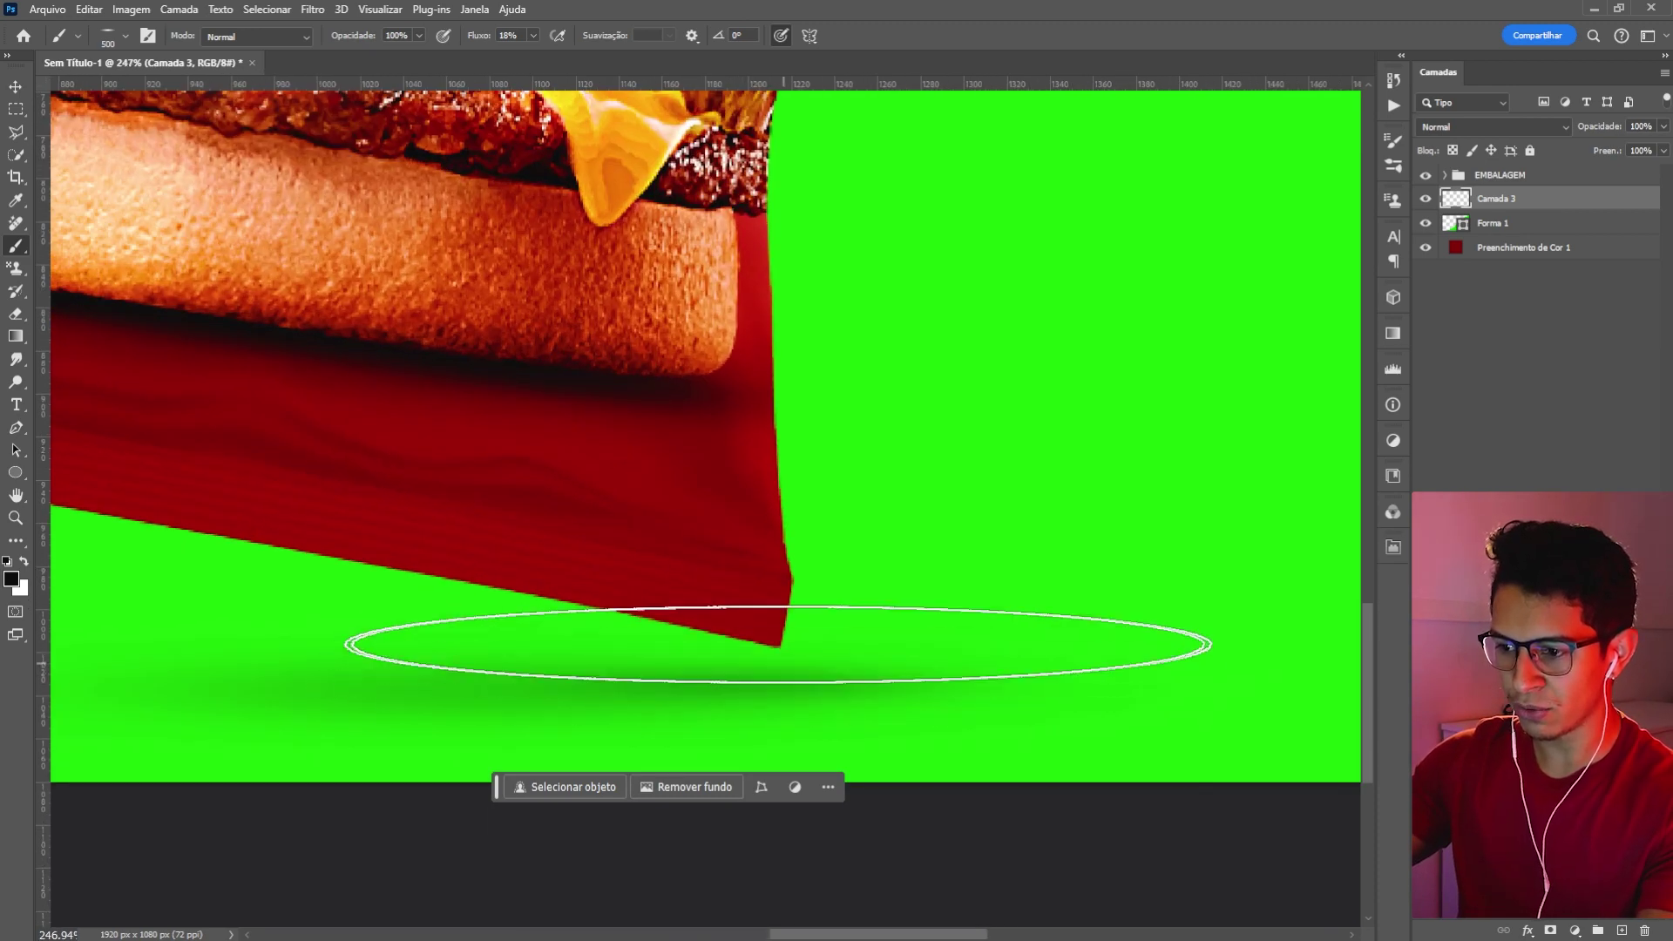
pyautogui.scroll(-3, 796, 658)
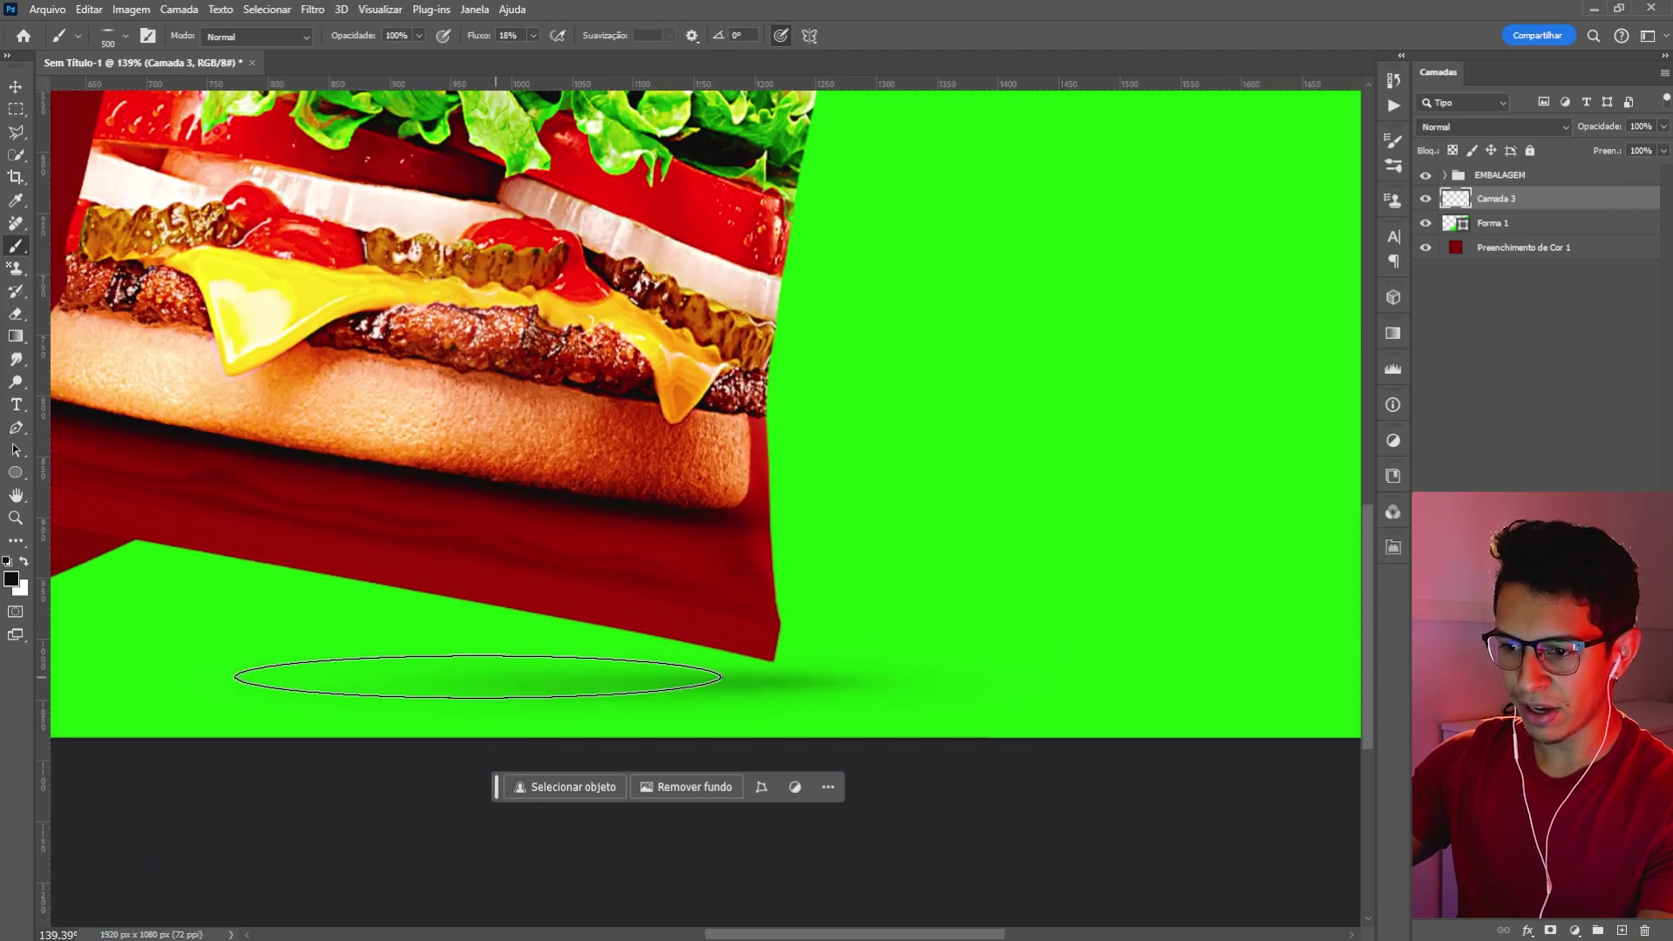
pyautogui.scroll(2, 523, 688)
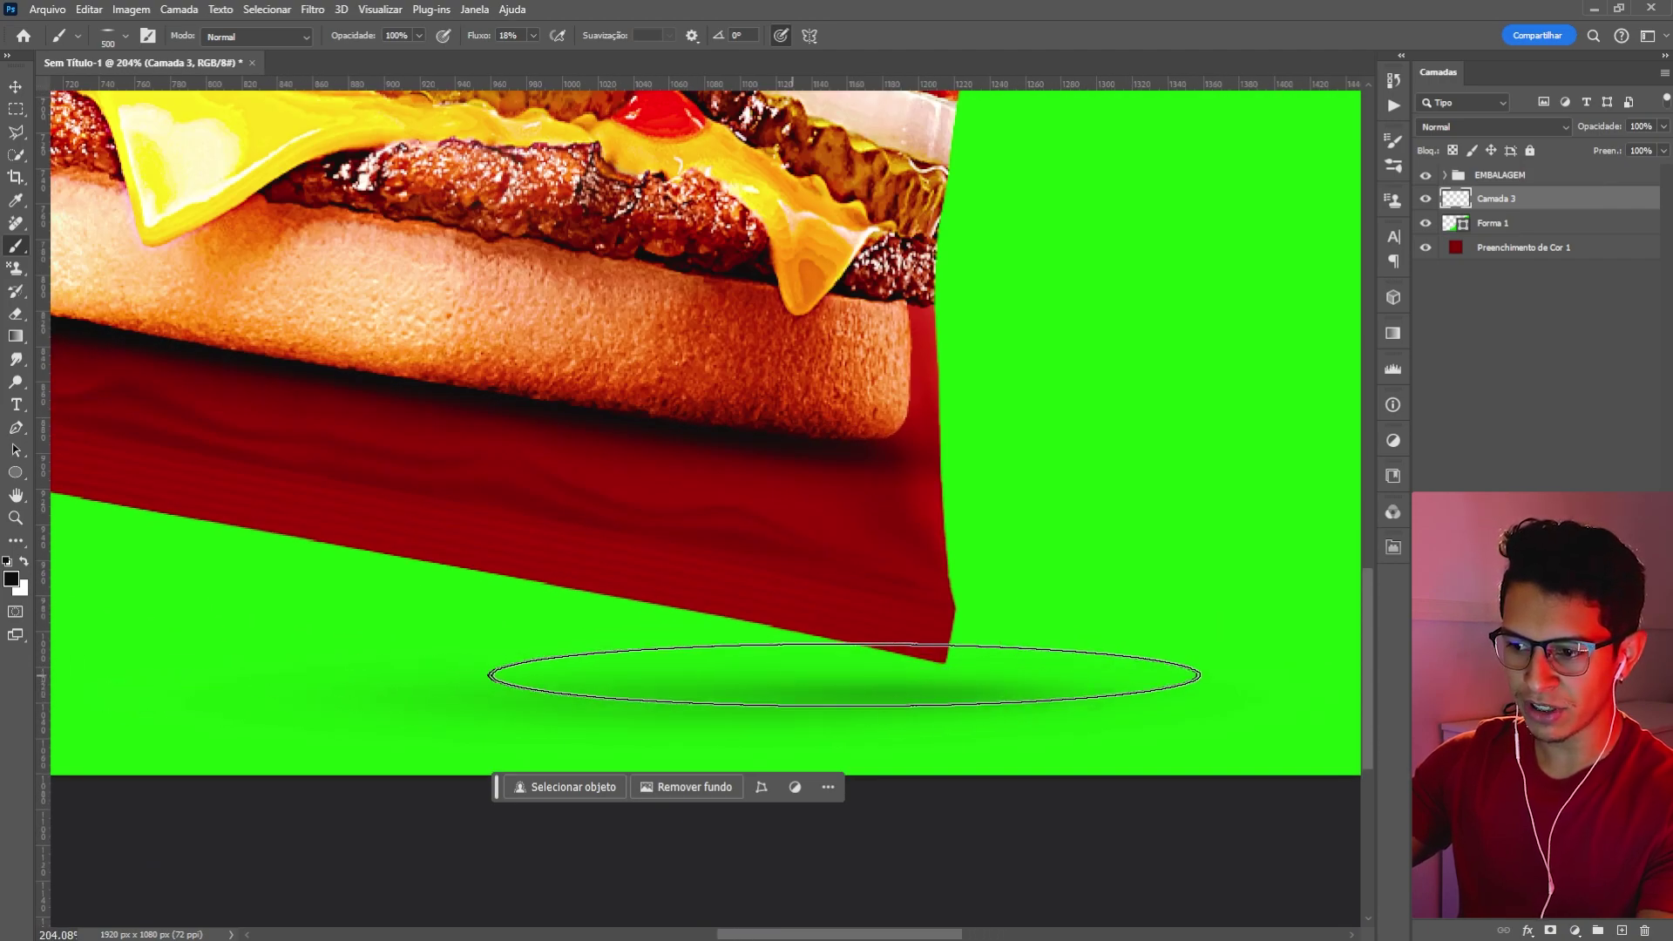
pyautogui.scroll(-2, 844, 675)
pyautogui.scroll(2, 883, 668)
# - Darken the shadow directly below the bag's lowest corner with a small brush, reduced to 30 and 20 px
pyautogui.press('[')
pyautogui.press('[')
pyautogui.press('[')
pyautogui.press('[')
pyautogui.press('[')
pyautogui.press('[')
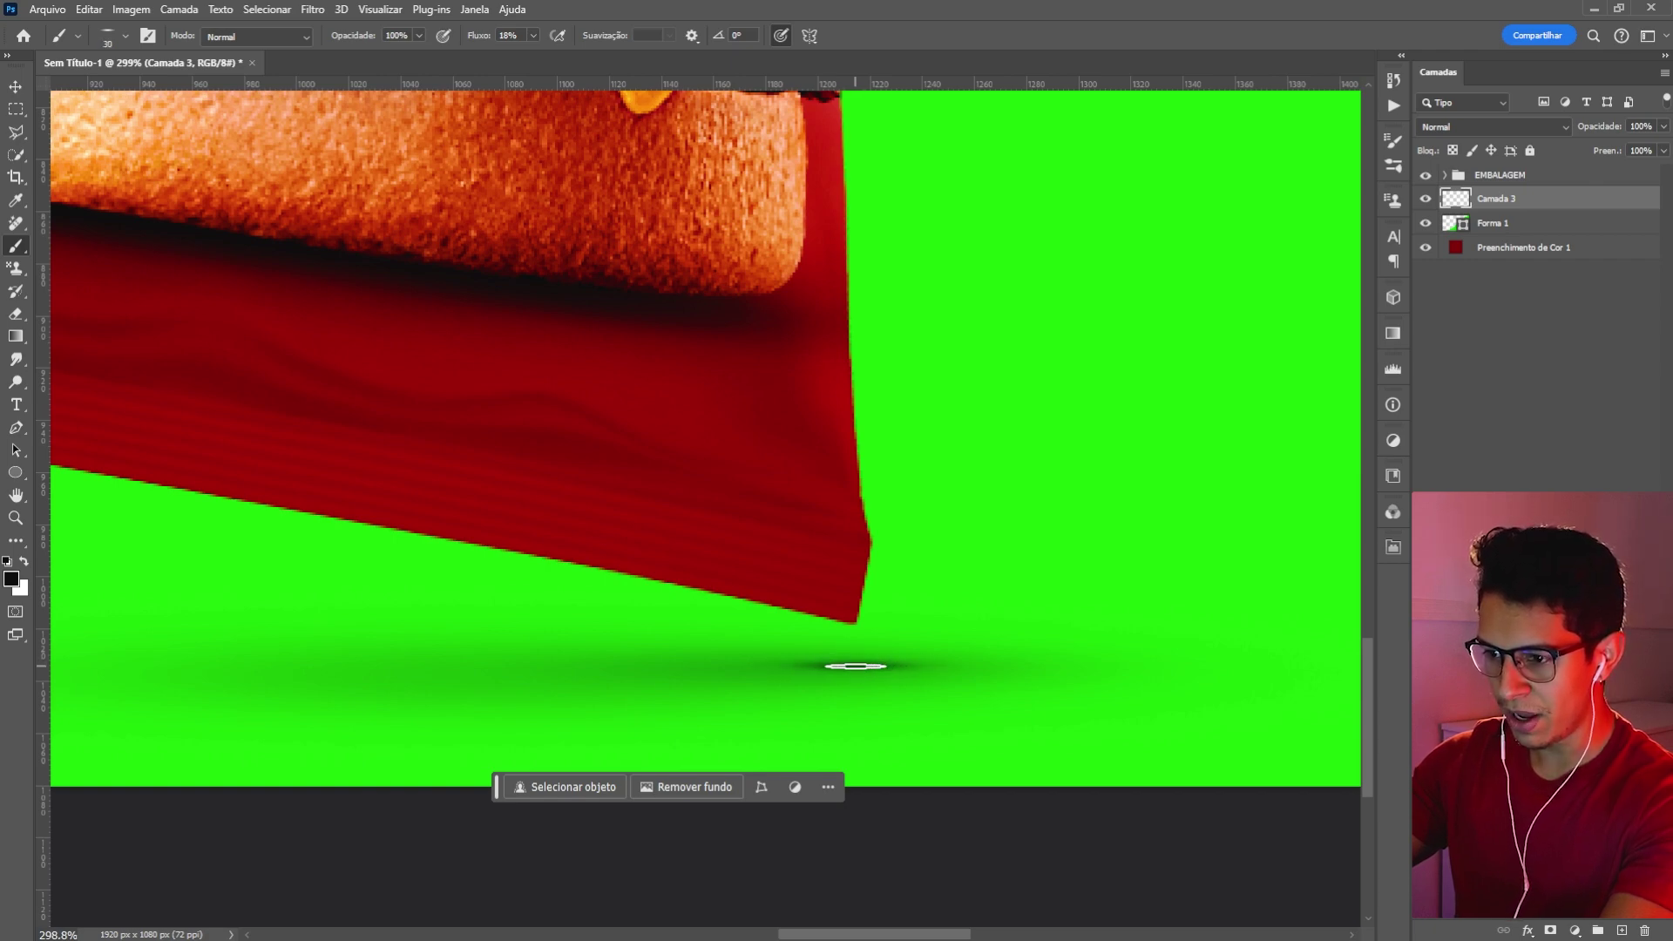
pyautogui.scroll(-6, 855, 666)
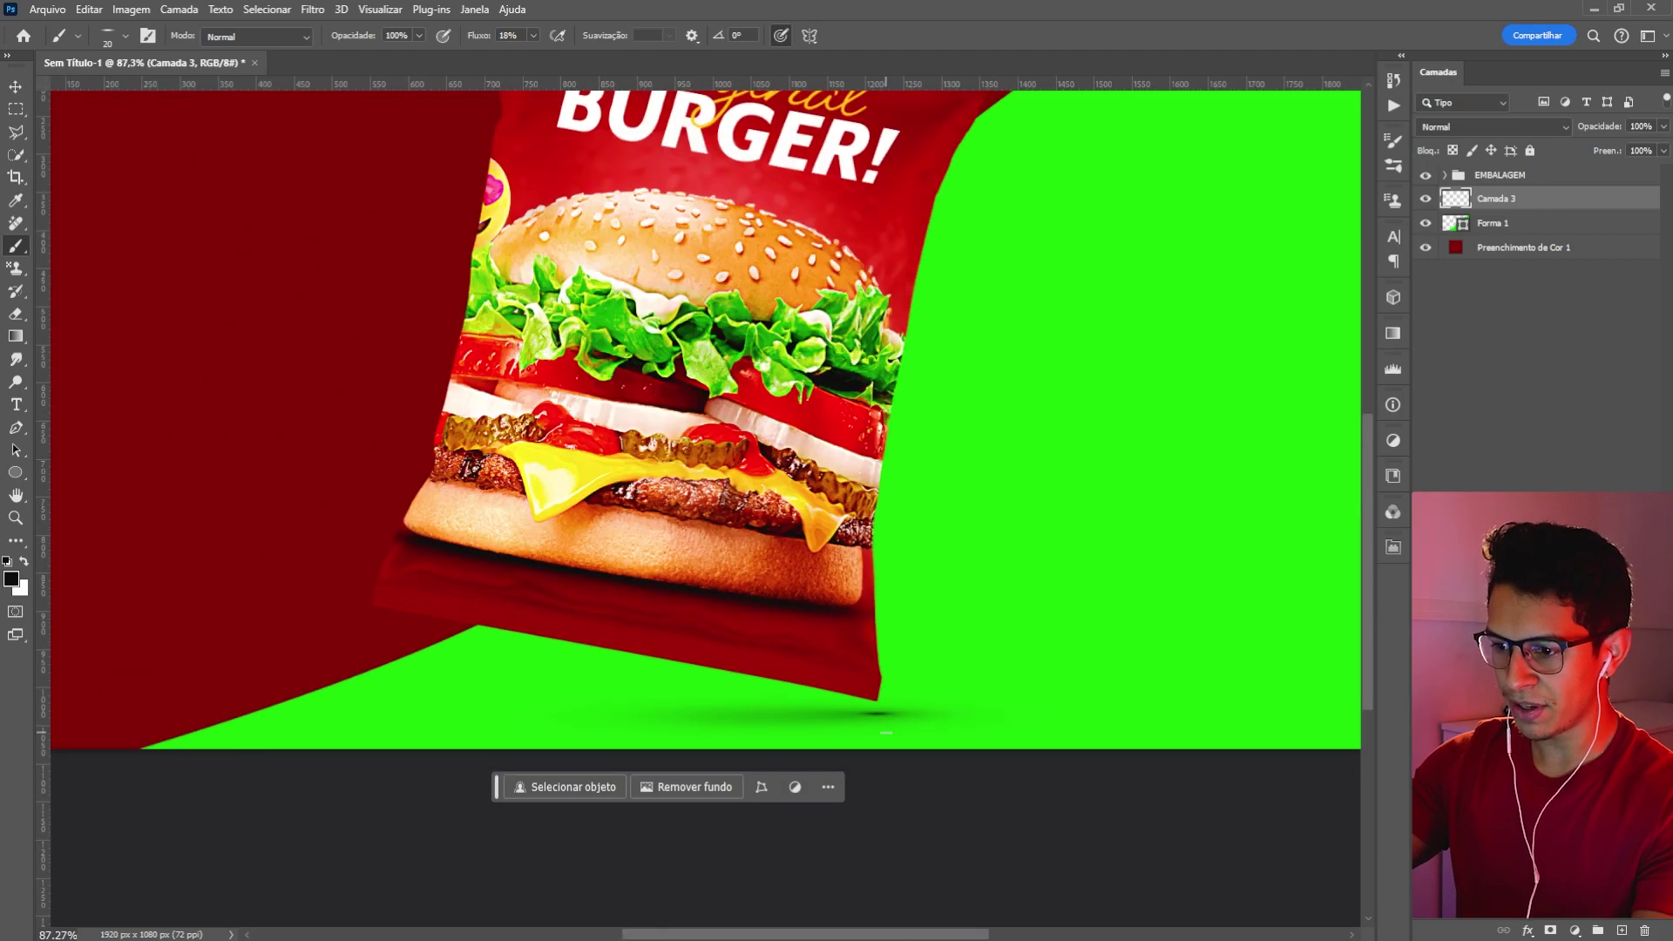
pyautogui.scroll(5, 884, 678)
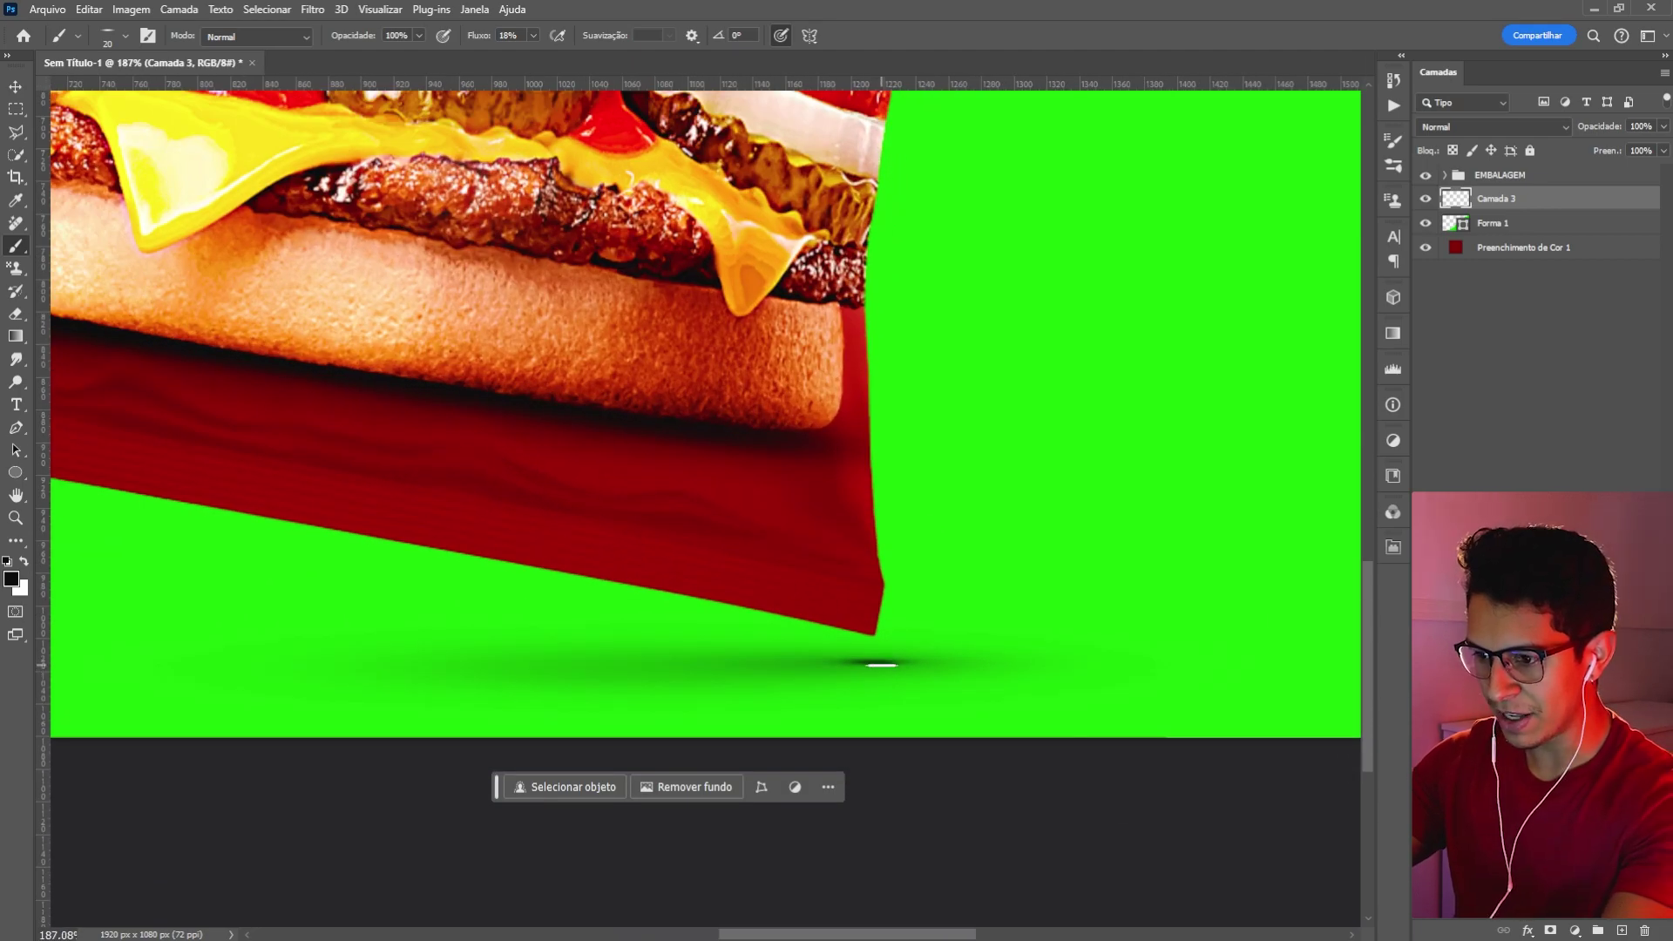
# - Blend the dark contact spot into the ground shadow with 125 px and 250 px brush sizes, and finish with the Move tool
pyautogui.press(']')
pyautogui.press(']')
pyautogui.press(']')
pyautogui.press(']')
pyautogui.press(']')
pyautogui.press(']')
pyautogui.press(']')
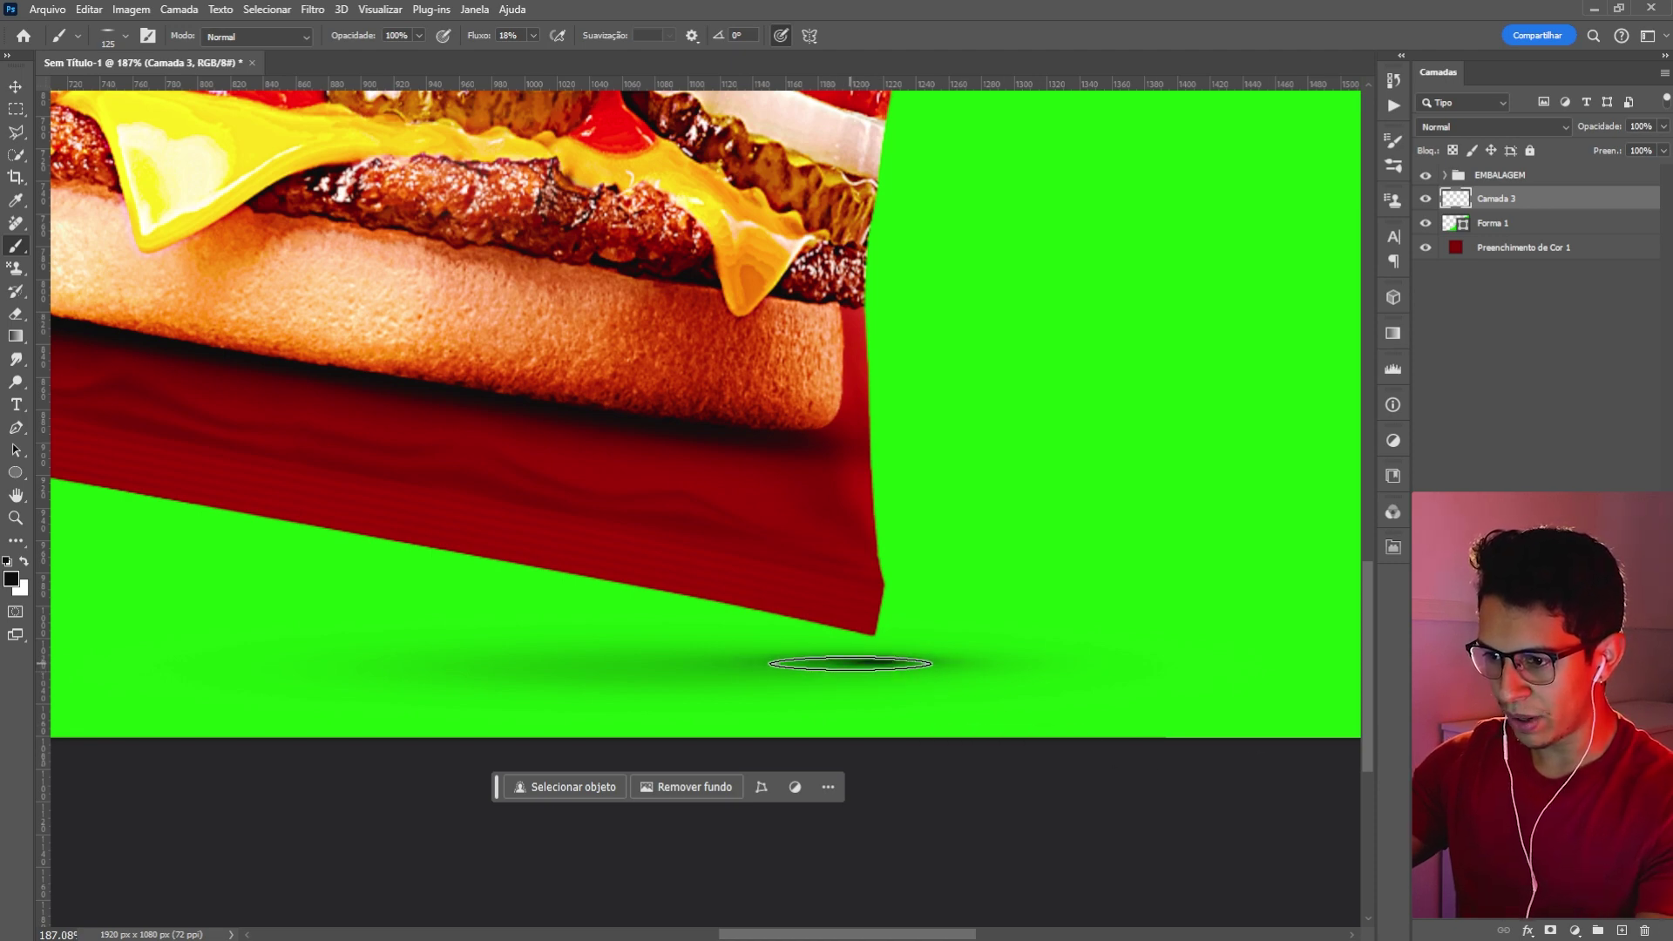
pyautogui.scroll(-5, 848, 662)
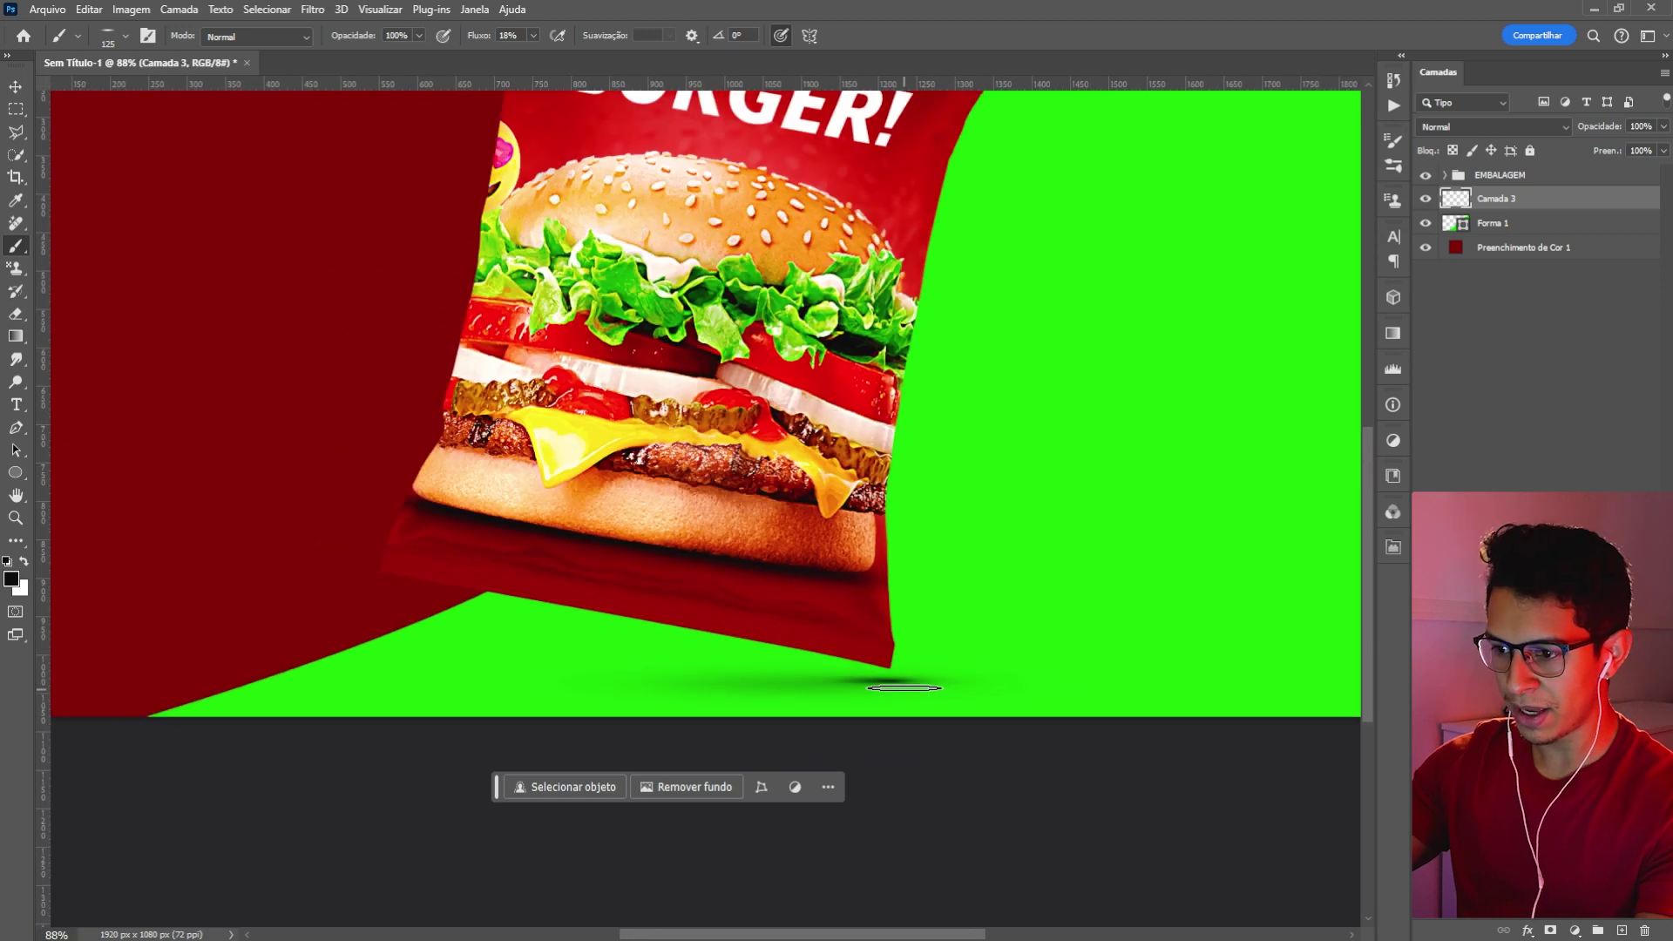
pyautogui.press(']')
pyautogui.press(']')
pyautogui.press(']')
pyautogui.press(']')
pyautogui.scroll(-3, 785, 610)
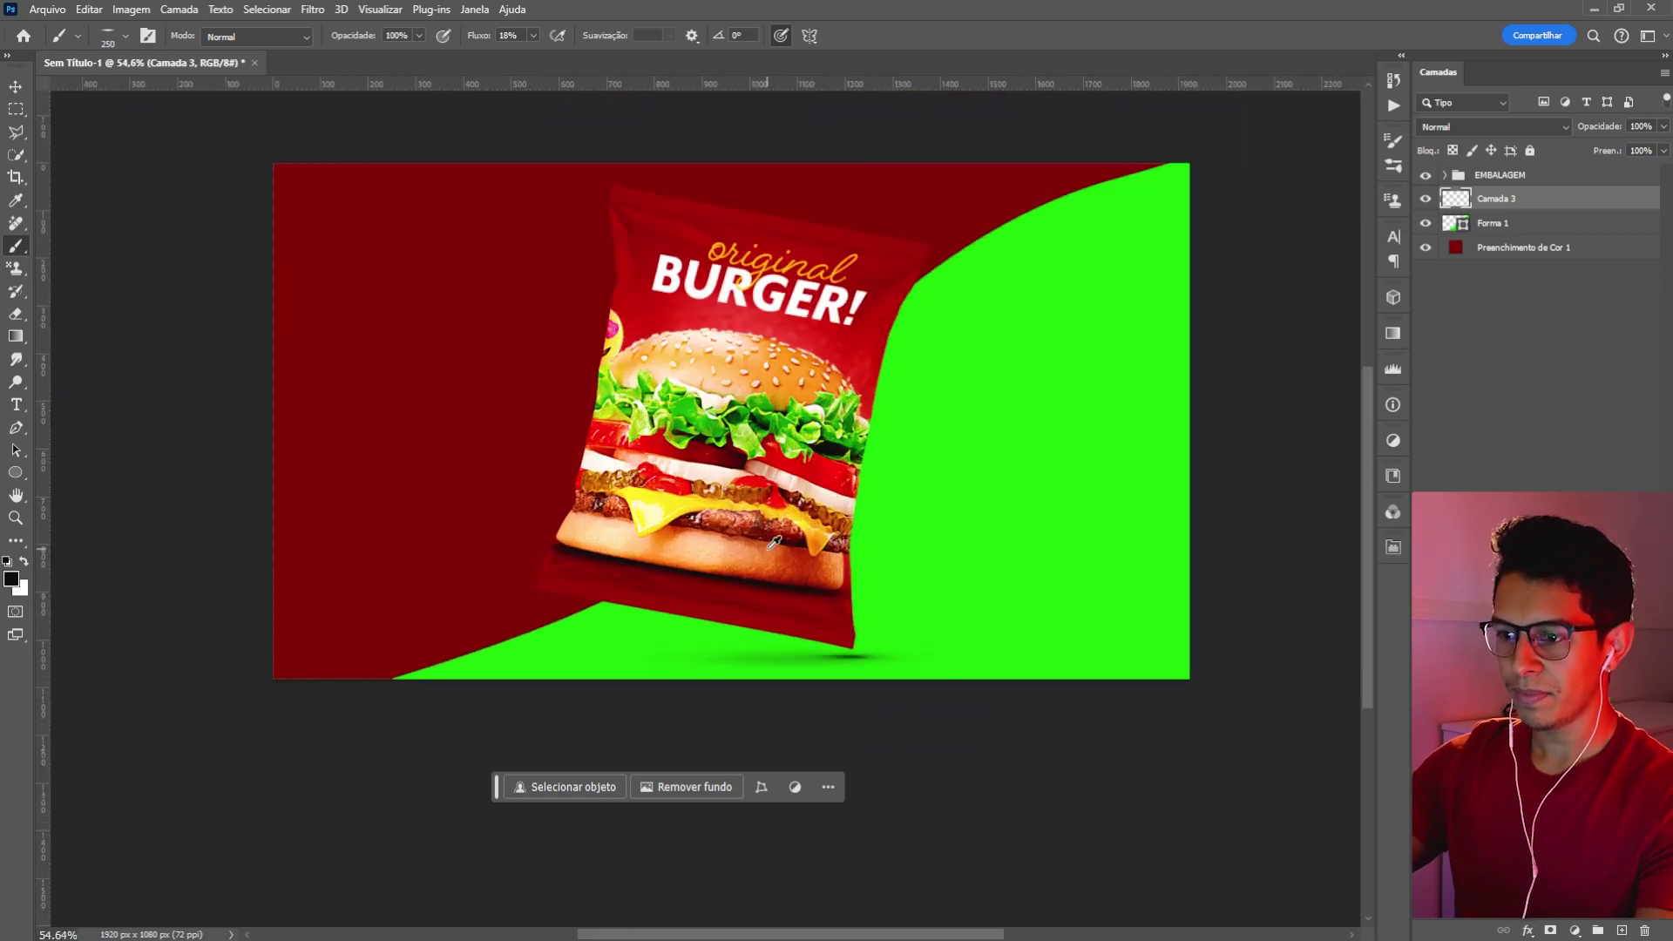
pyautogui.scroll(-2, 662, 539)
pyautogui.press('v')
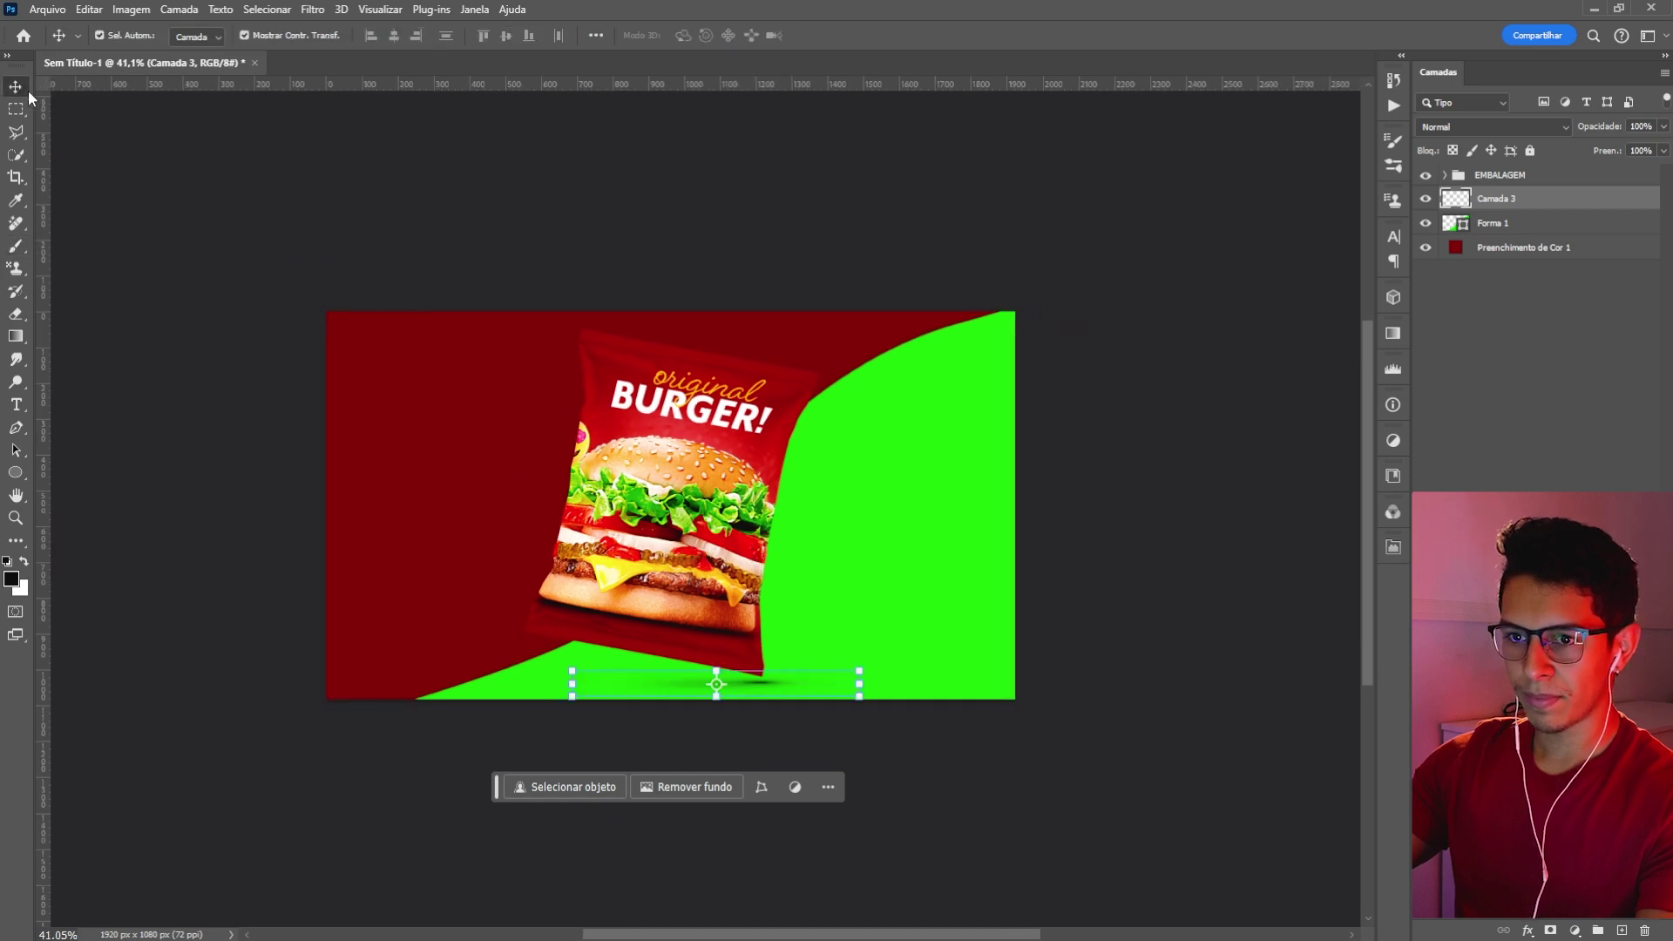
# - Add a white-to-transparent radial gradient from the bag's centre outward, and place its fill layer directly above the green shape Forma 1
pyautogui.scroll(2, 671, 533)
pyautogui.scroll(1, 672, 533)
pyautogui.click(1288, 626)
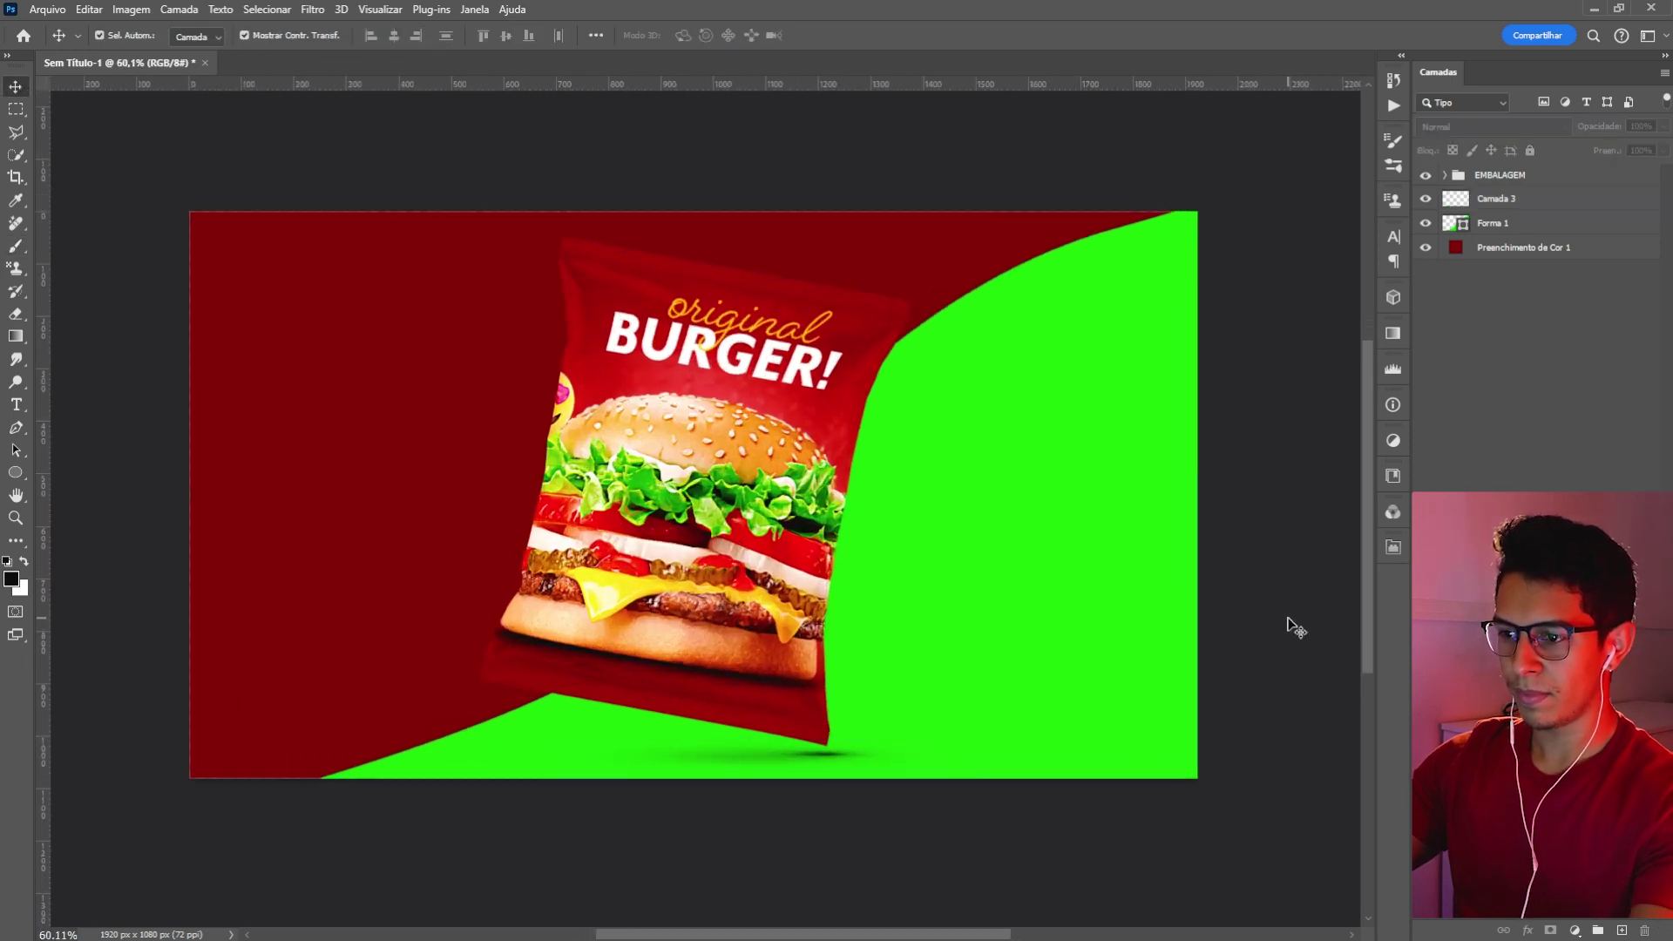
pyautogui.scroll(-1, 883, 547)
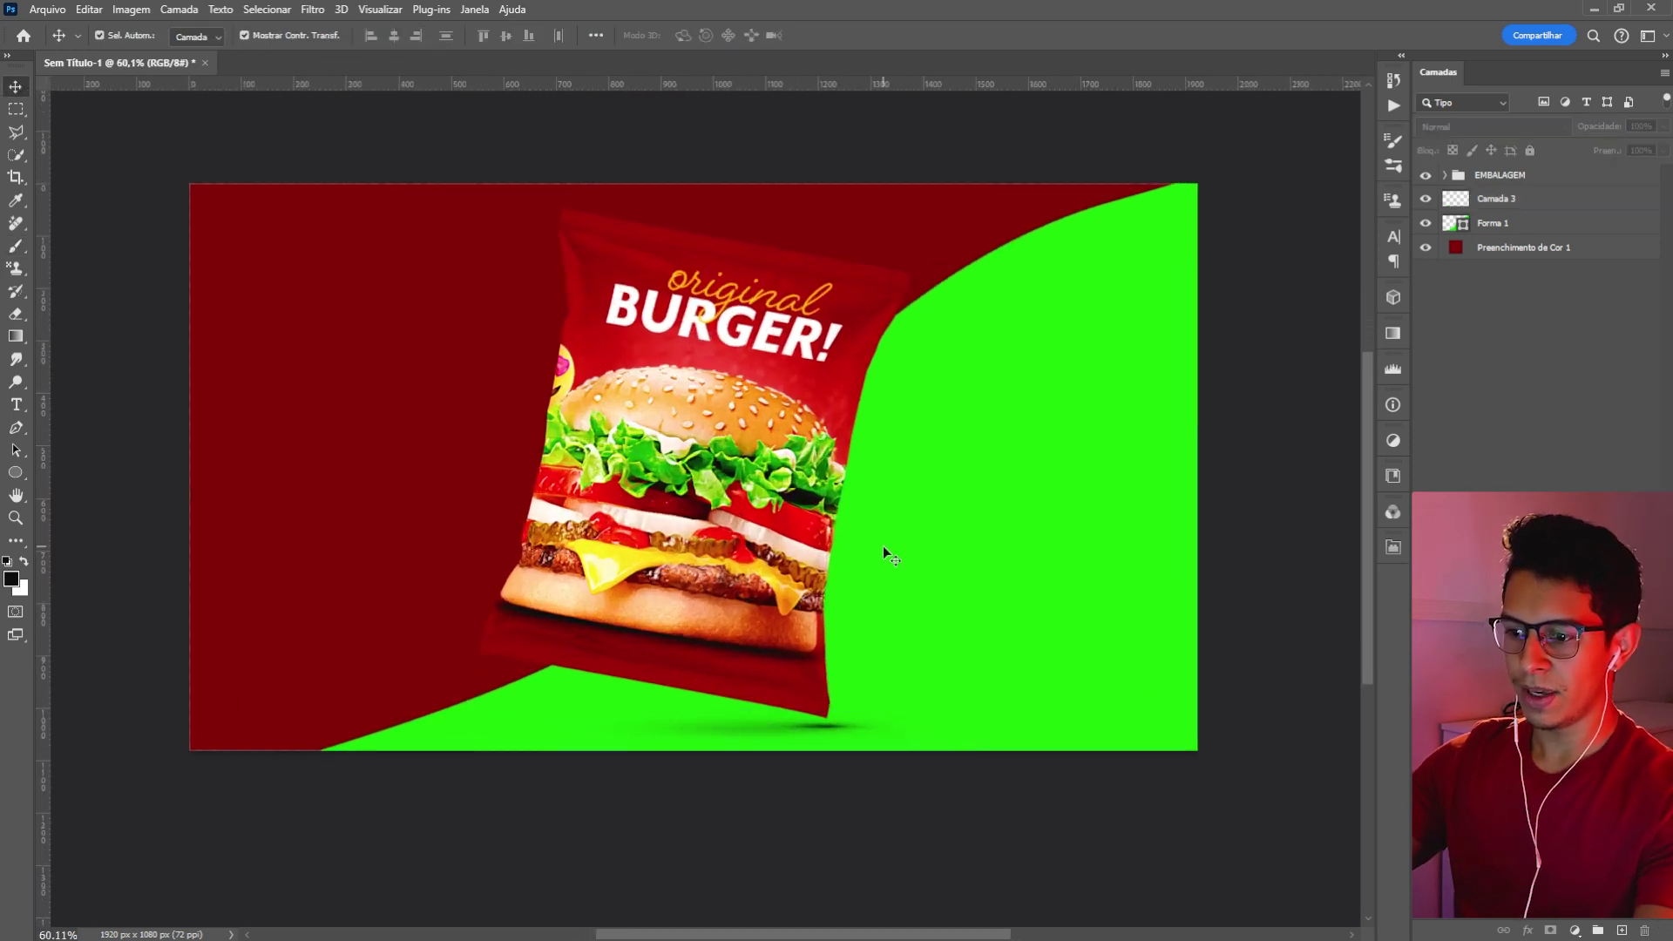
pyautogui.click(1508, 251)
pyautogui.click(15, 336)
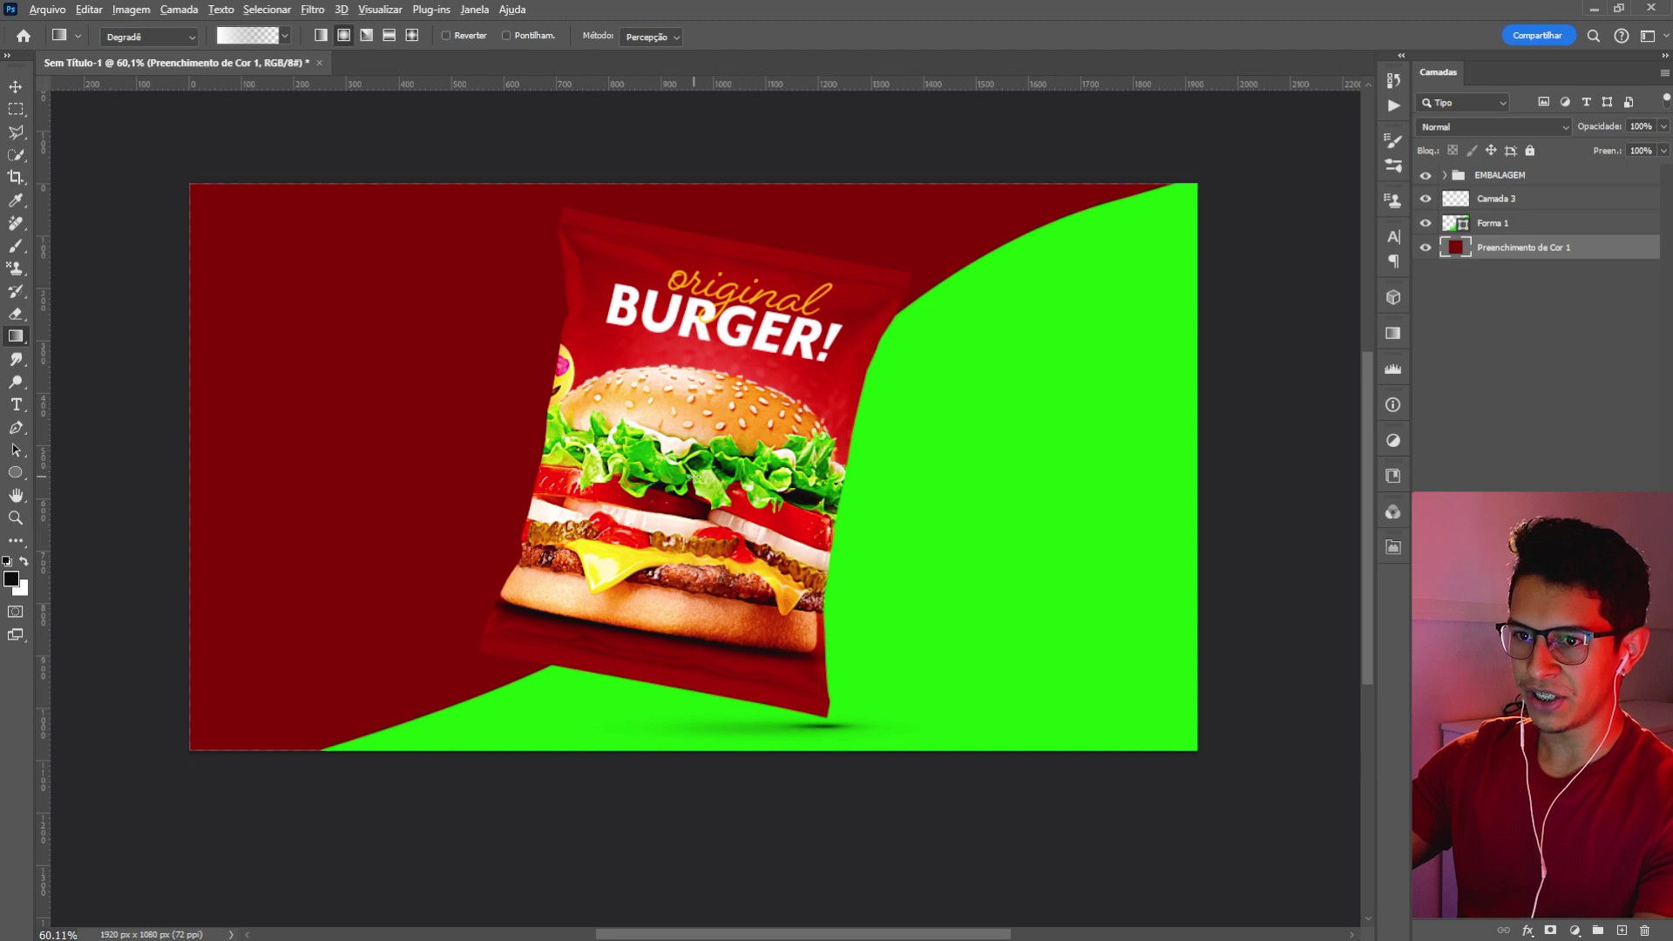
pyautogui.scroll(-2, 693, 479)
pyautogui.moveTo(689, 472); pyautogui.dragTo(1192, 180)
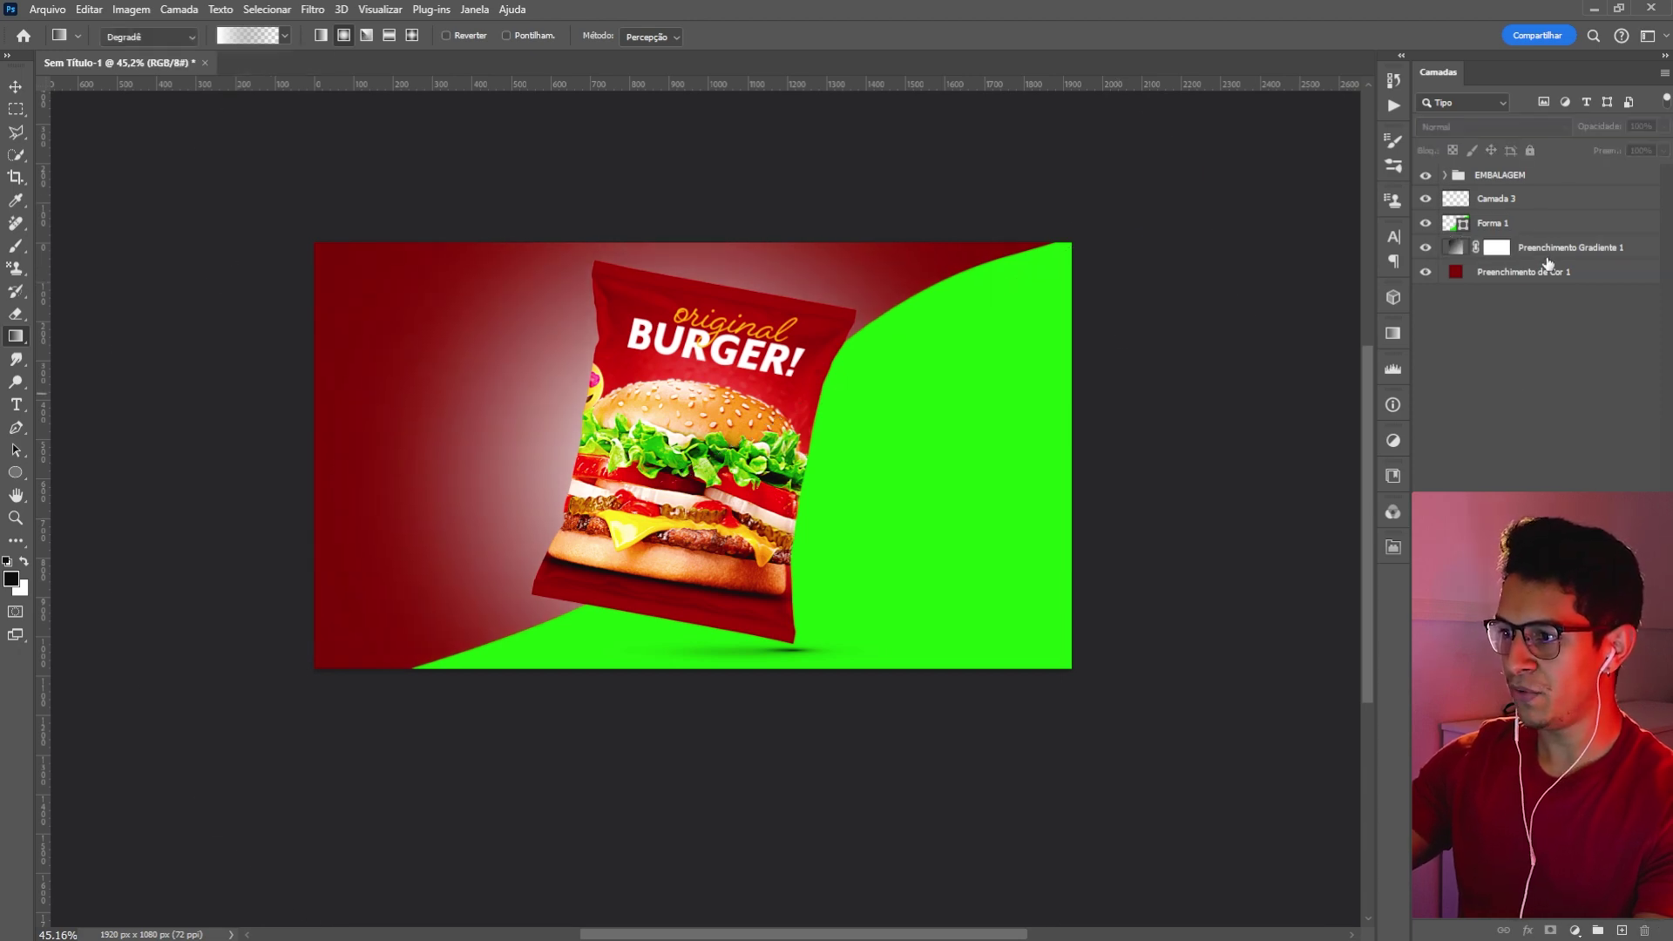
pyautogui.moveTo(1529, 250); pyautogui.dragTo(1530, 211)
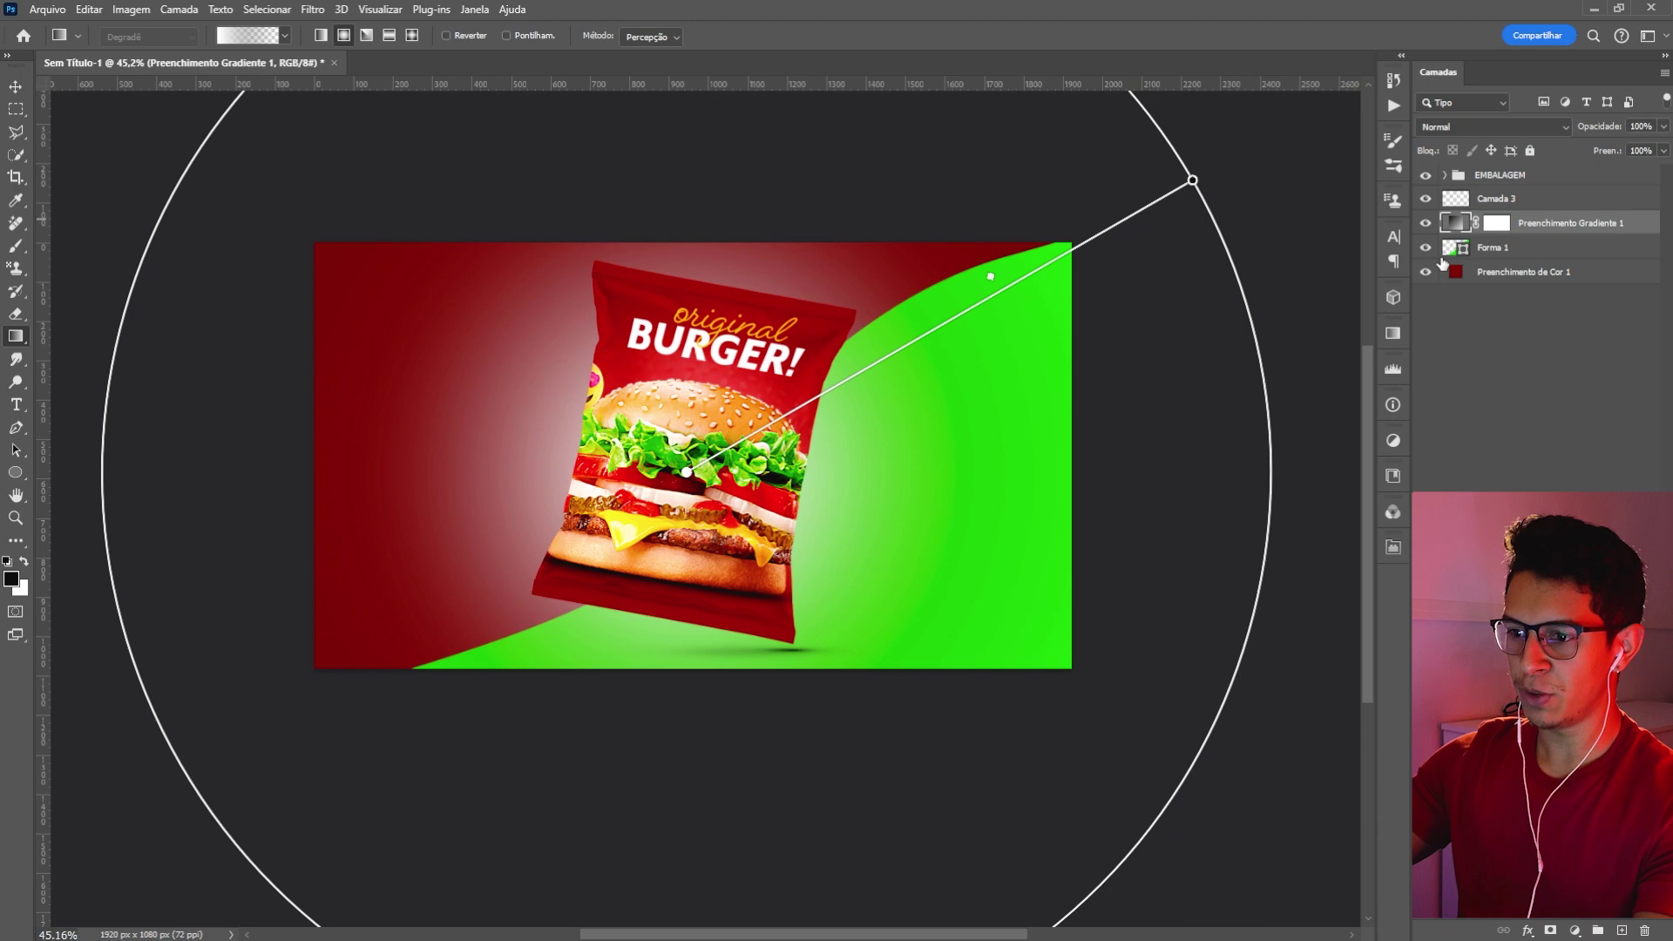
# - Try the Sobrepor blend mode on the gradient fill layer, and settle on Subexposição de Cores
pyautogui.click(1476, 129)
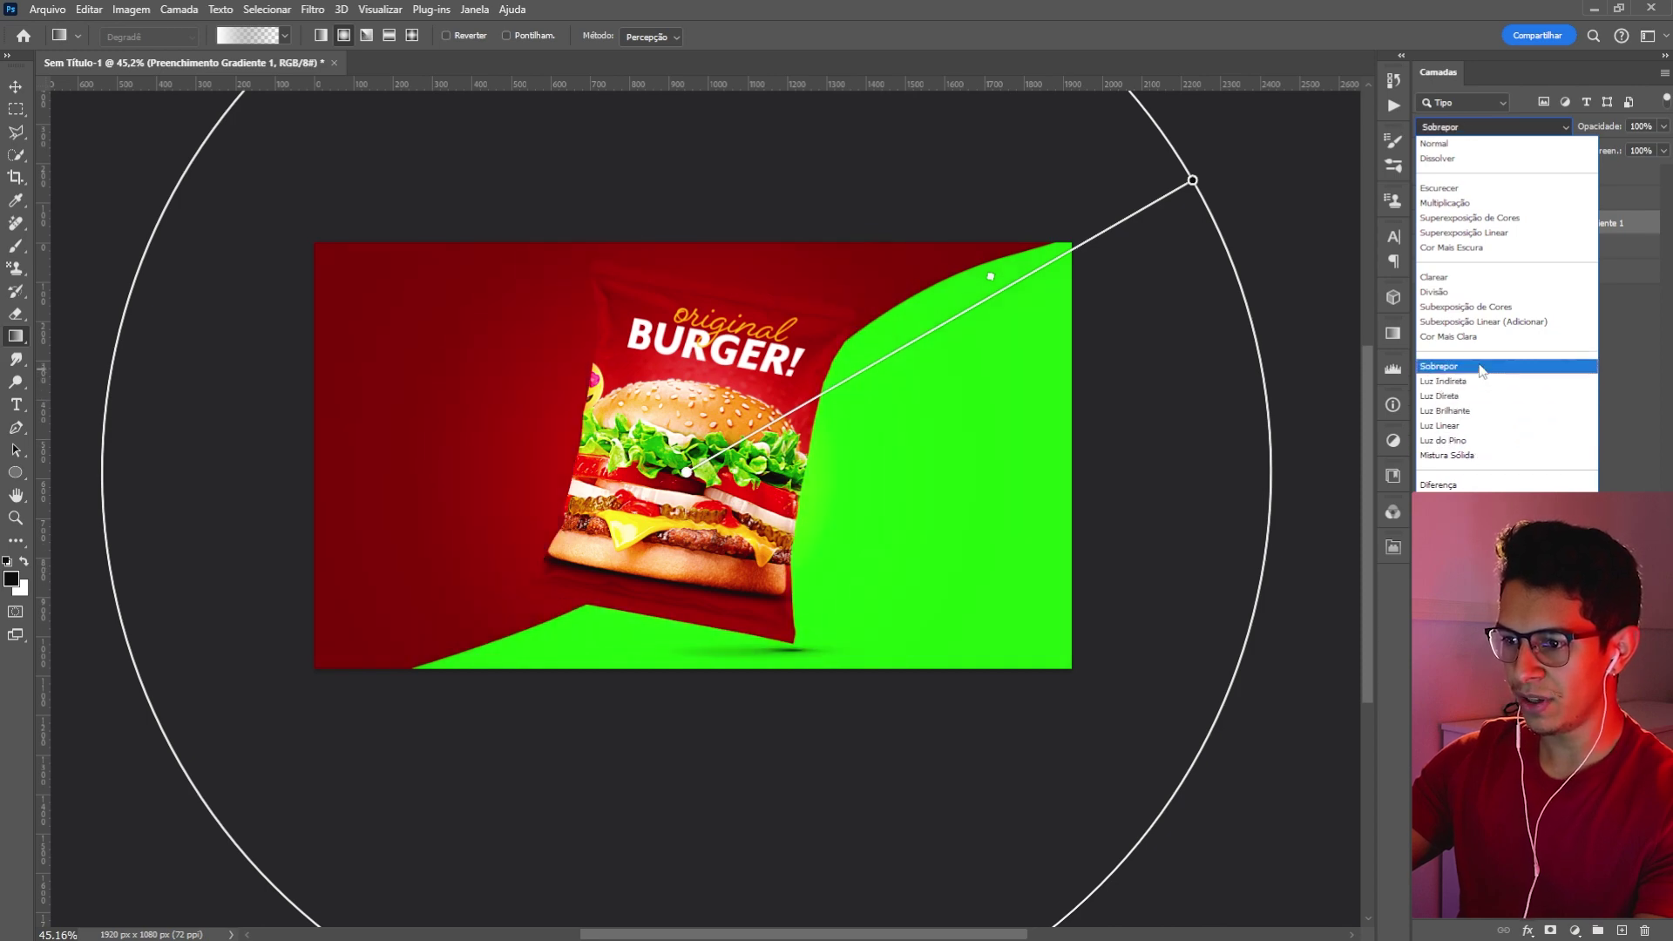
pyautogui.click(1481, 372)
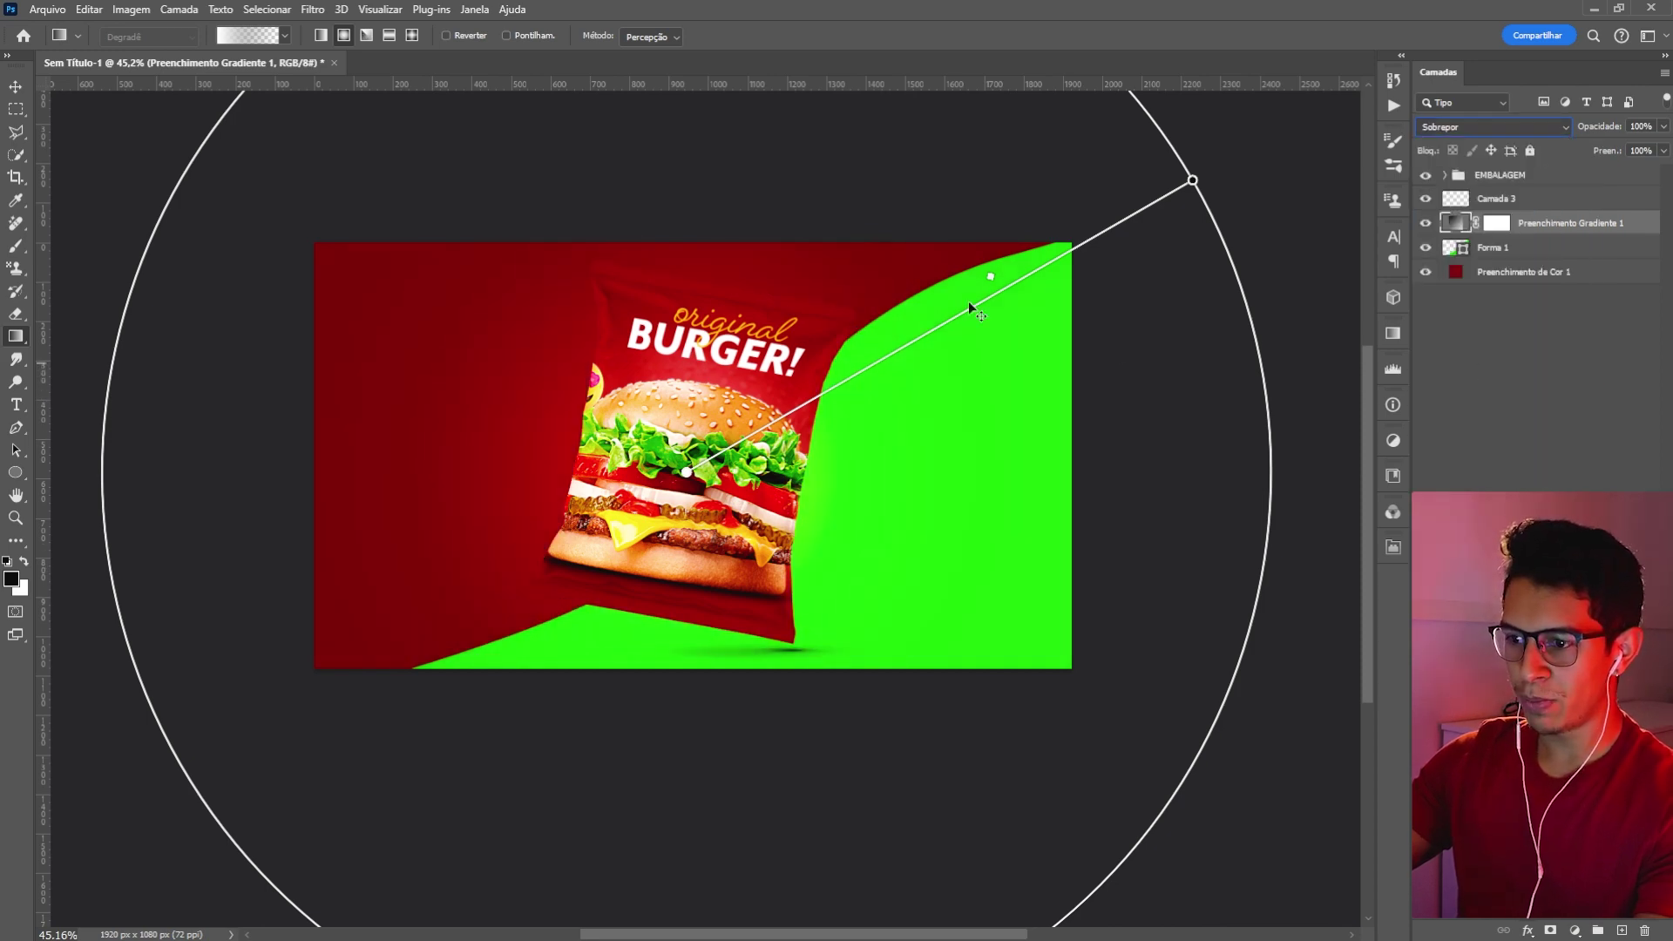
pyautogui.click(1485, 129)
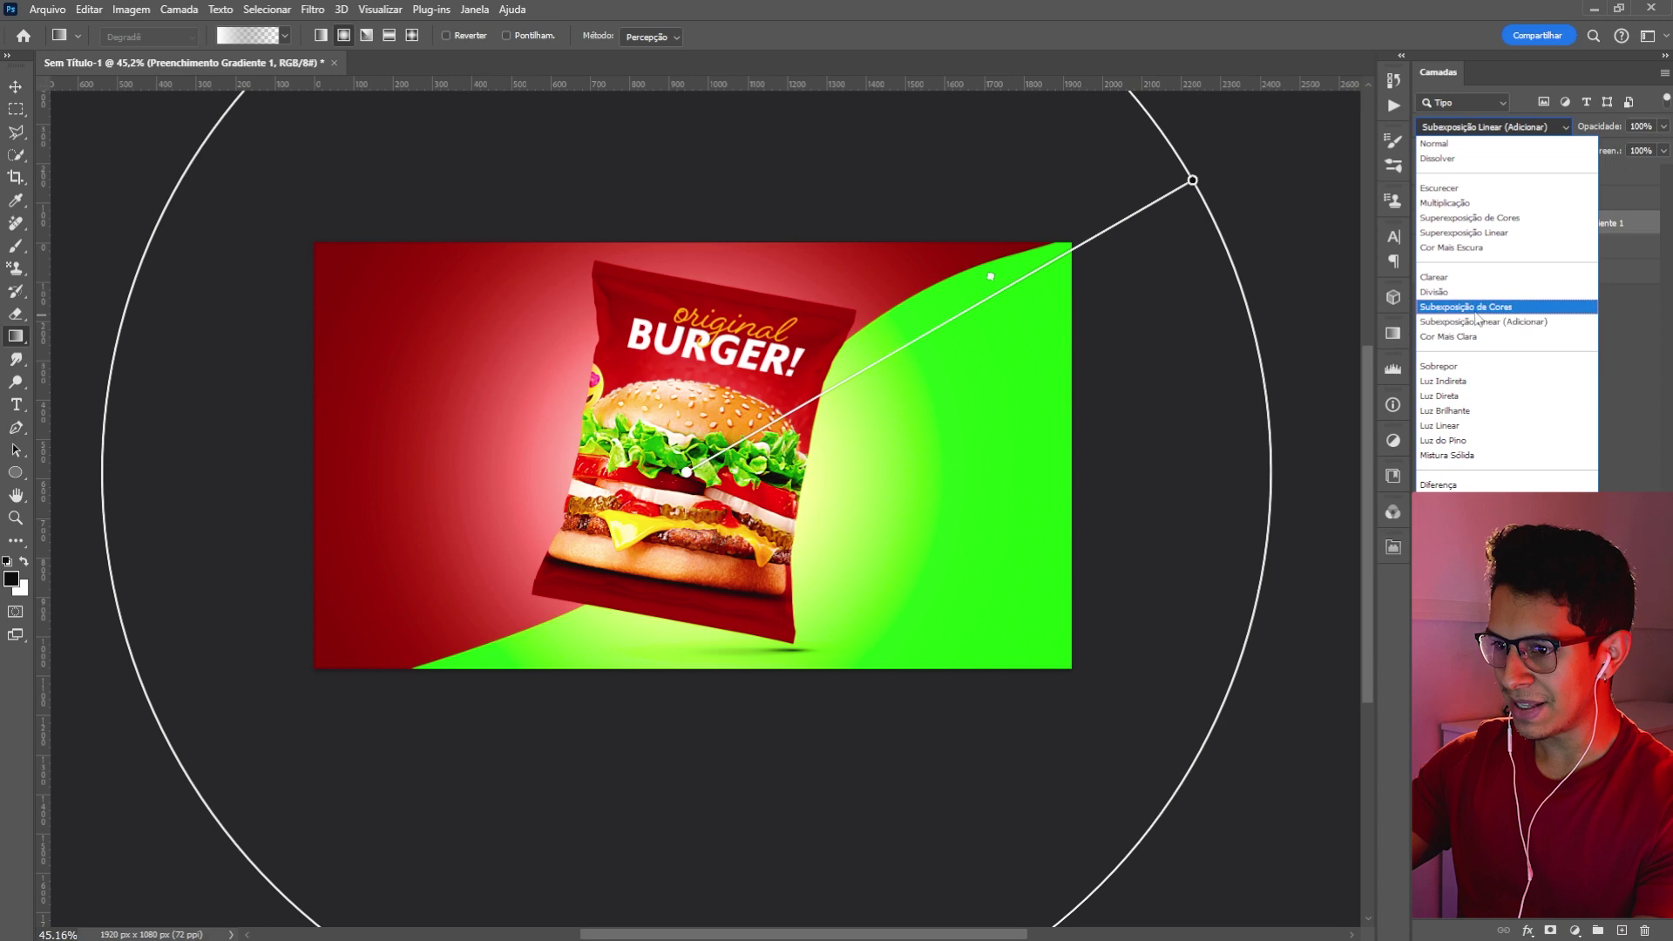
pyautogui.click(1479, 307)
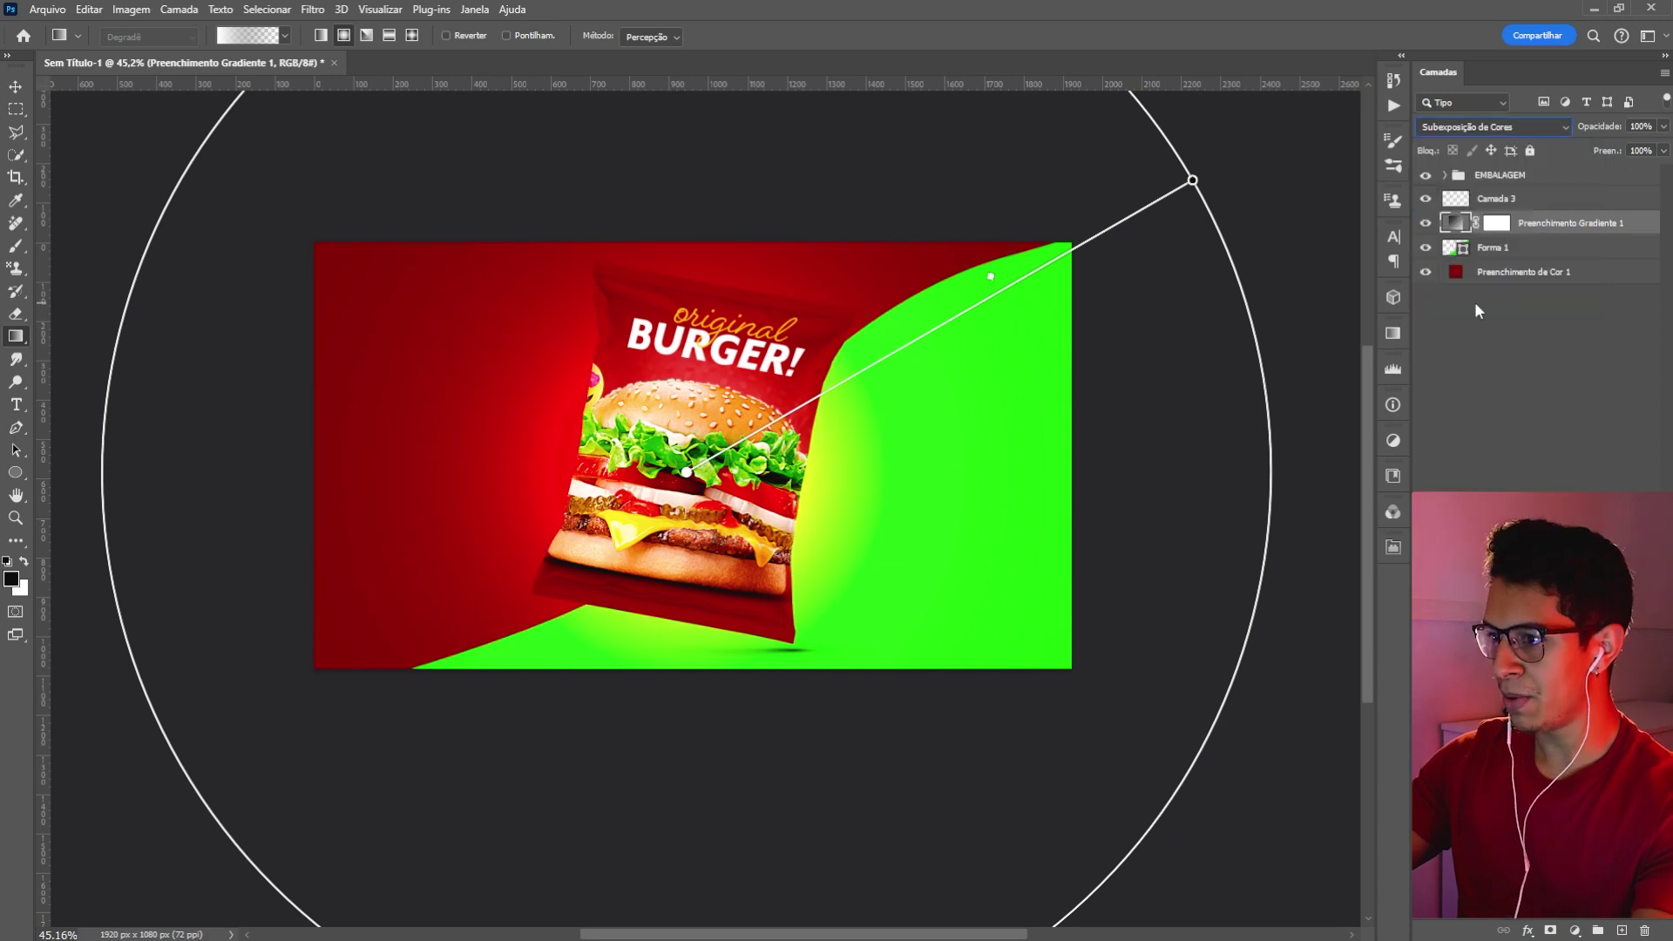
pyautogui.click(15, 86)
pyautogui.click(880, 239)
pyautogui.click(819, 358)
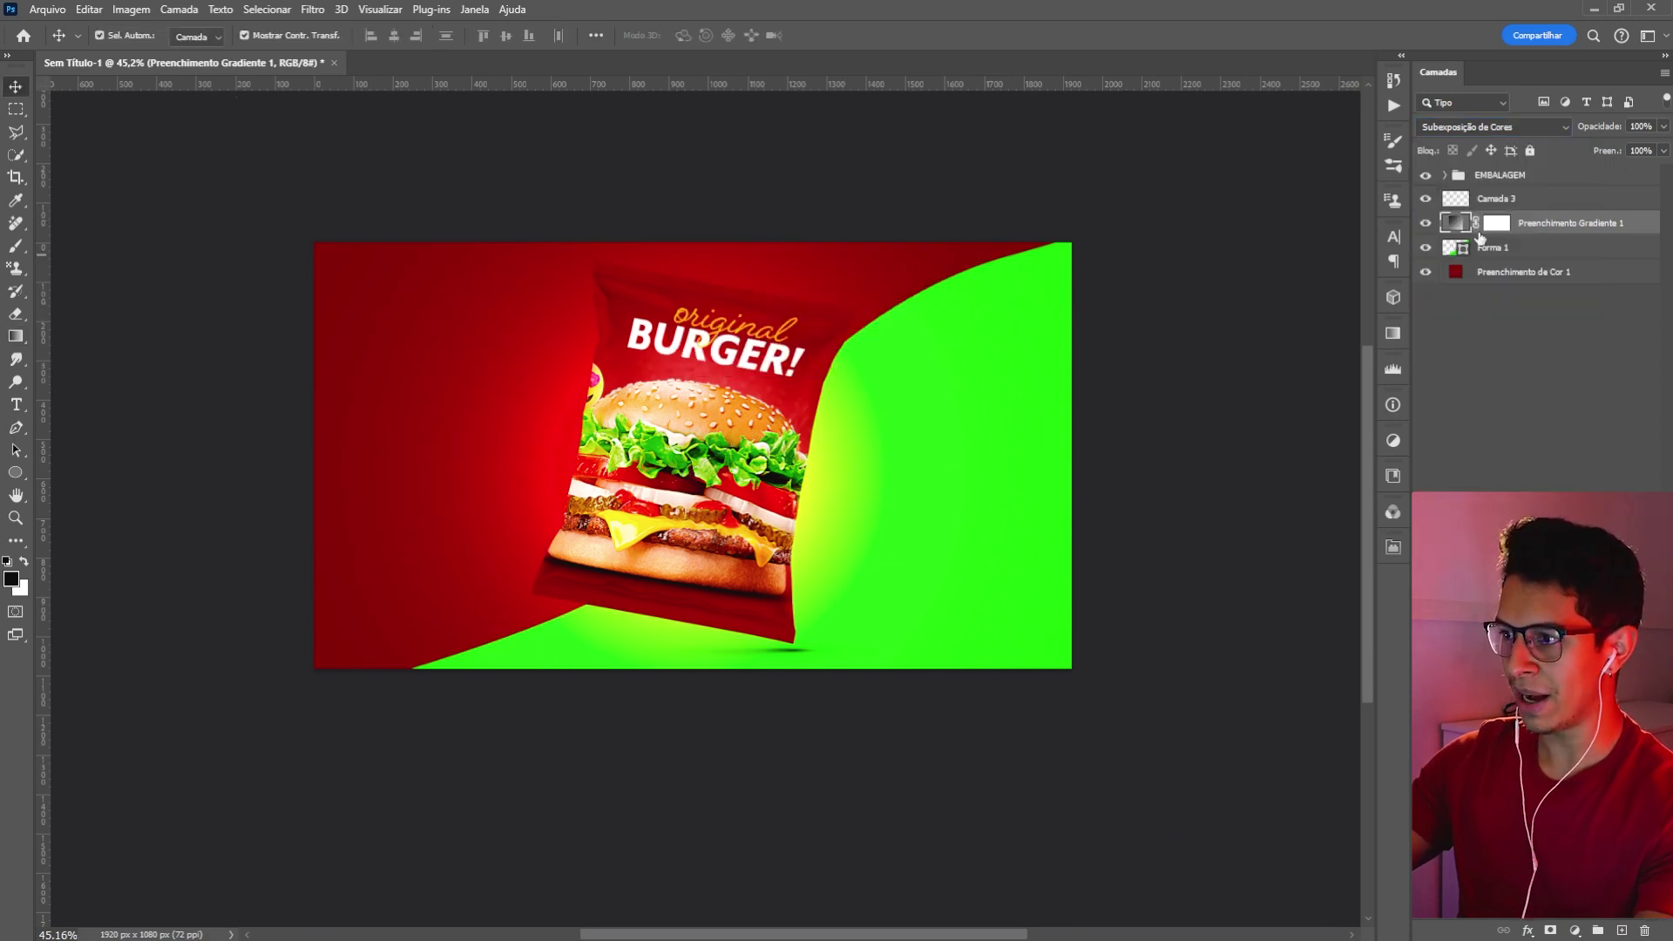
# - Lower the gradient fill layer's opacity to 40% and deselect the layer
pyautogui.click(1664, 127)
pyautogui.moveTo(1666, 145); pyautogui.dragTo(1613, 154)
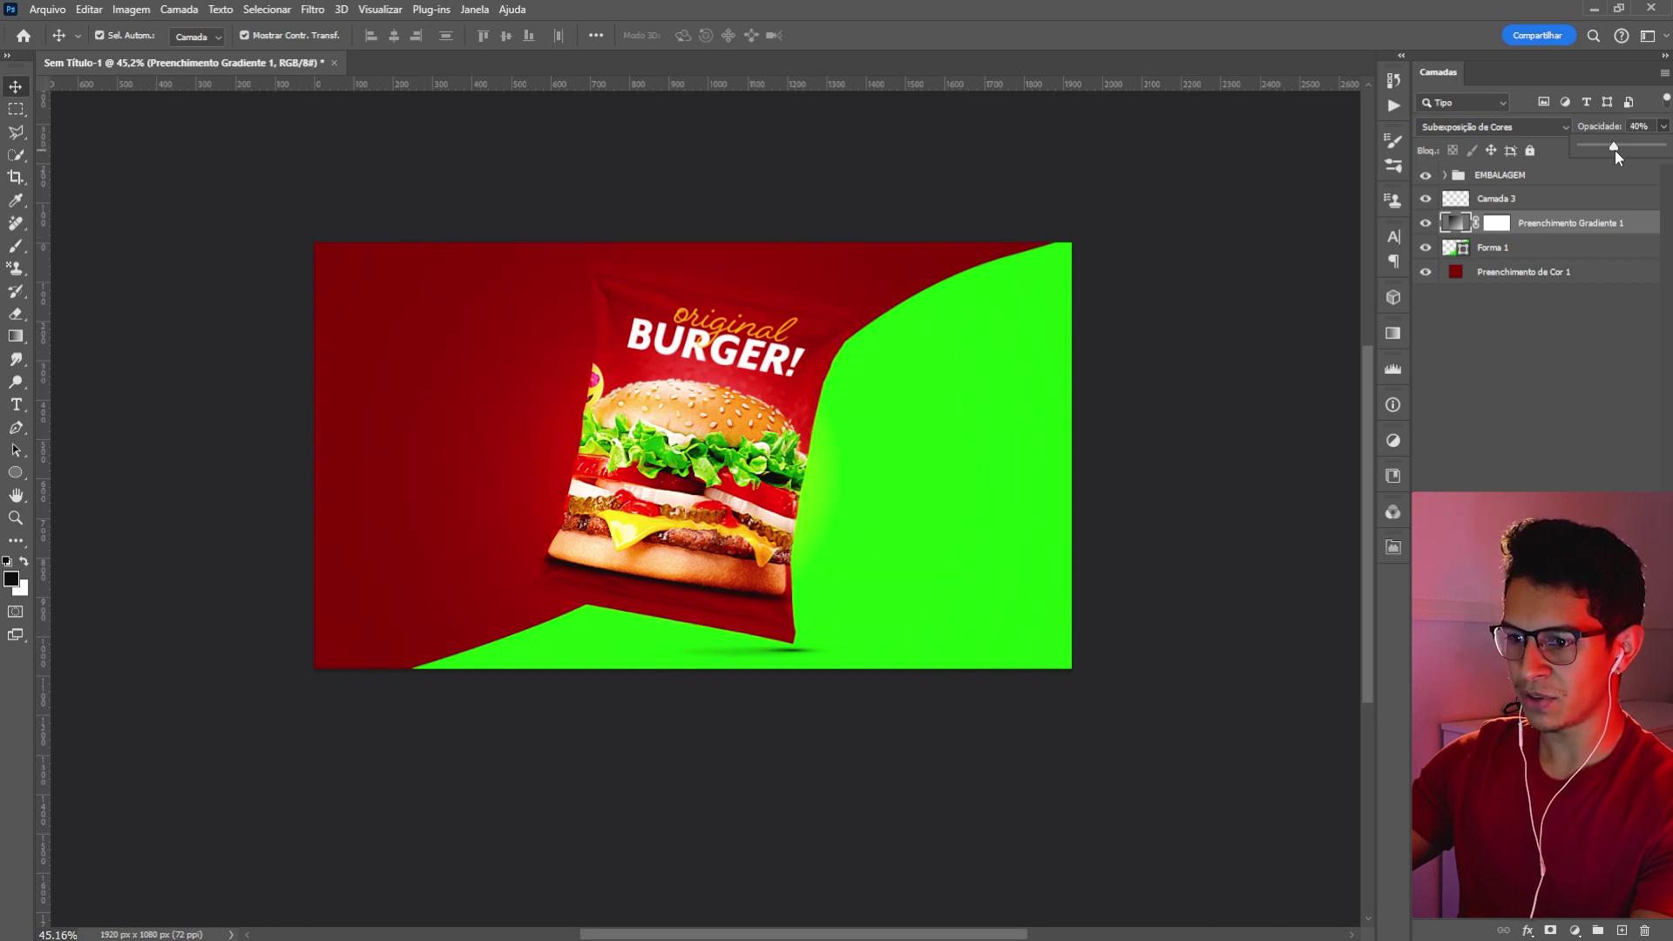
pyautogui.click(1534, 366)
pyautogui.scroll(-1, 720, 487)
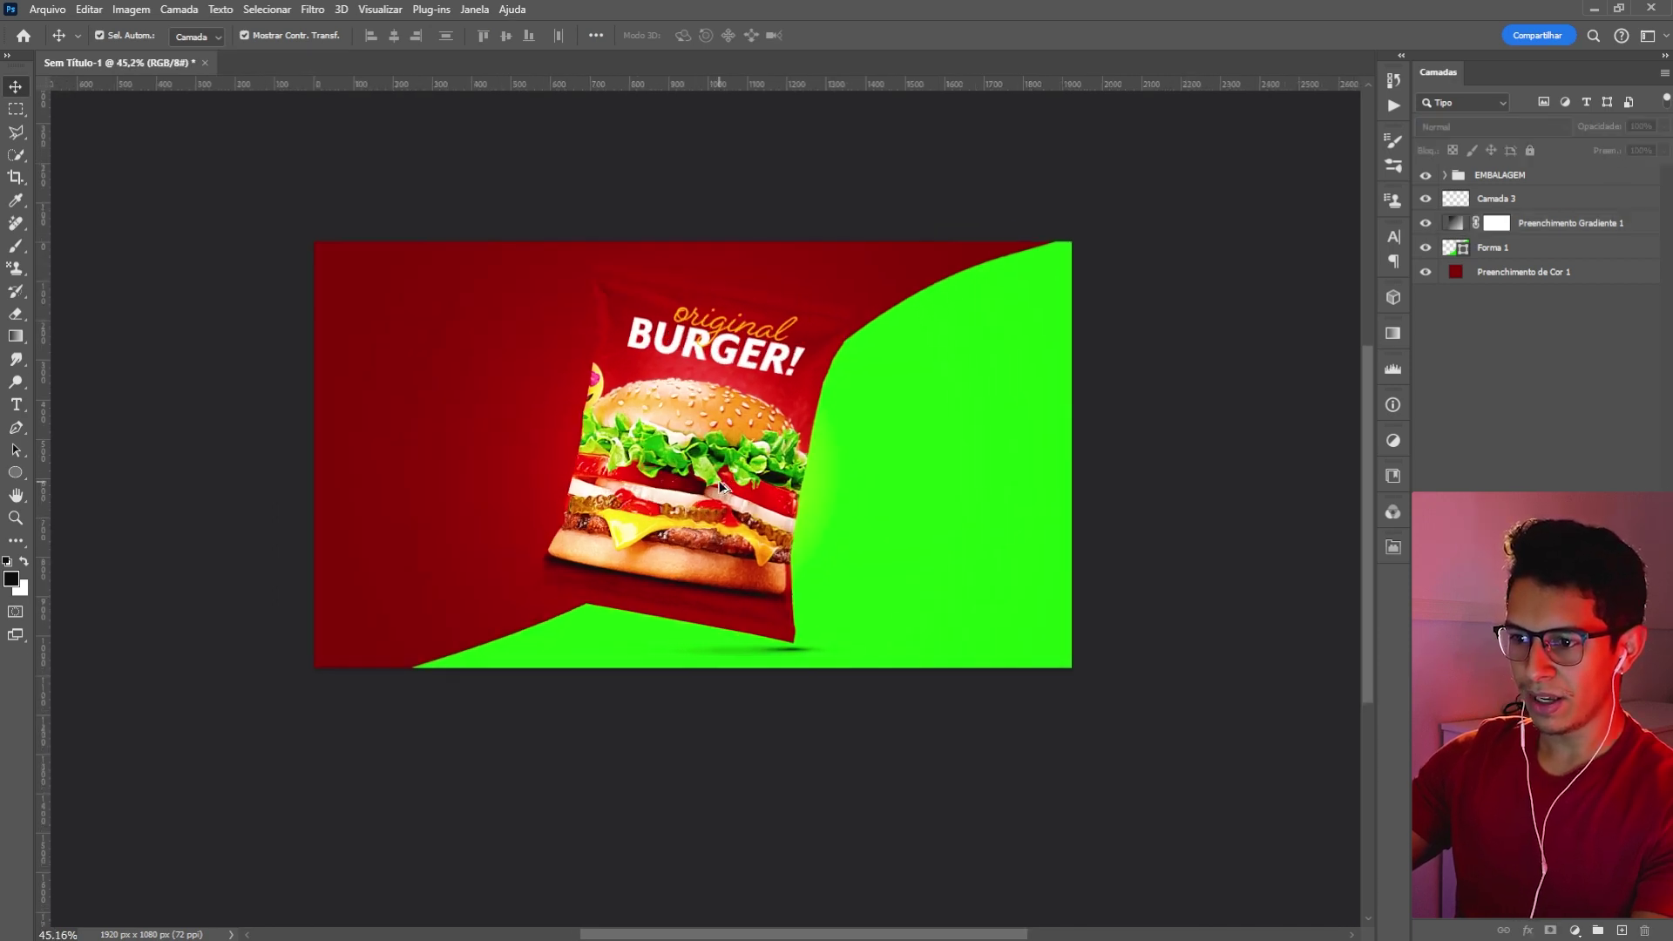
pyautogui.scroll(2, 720, 487)
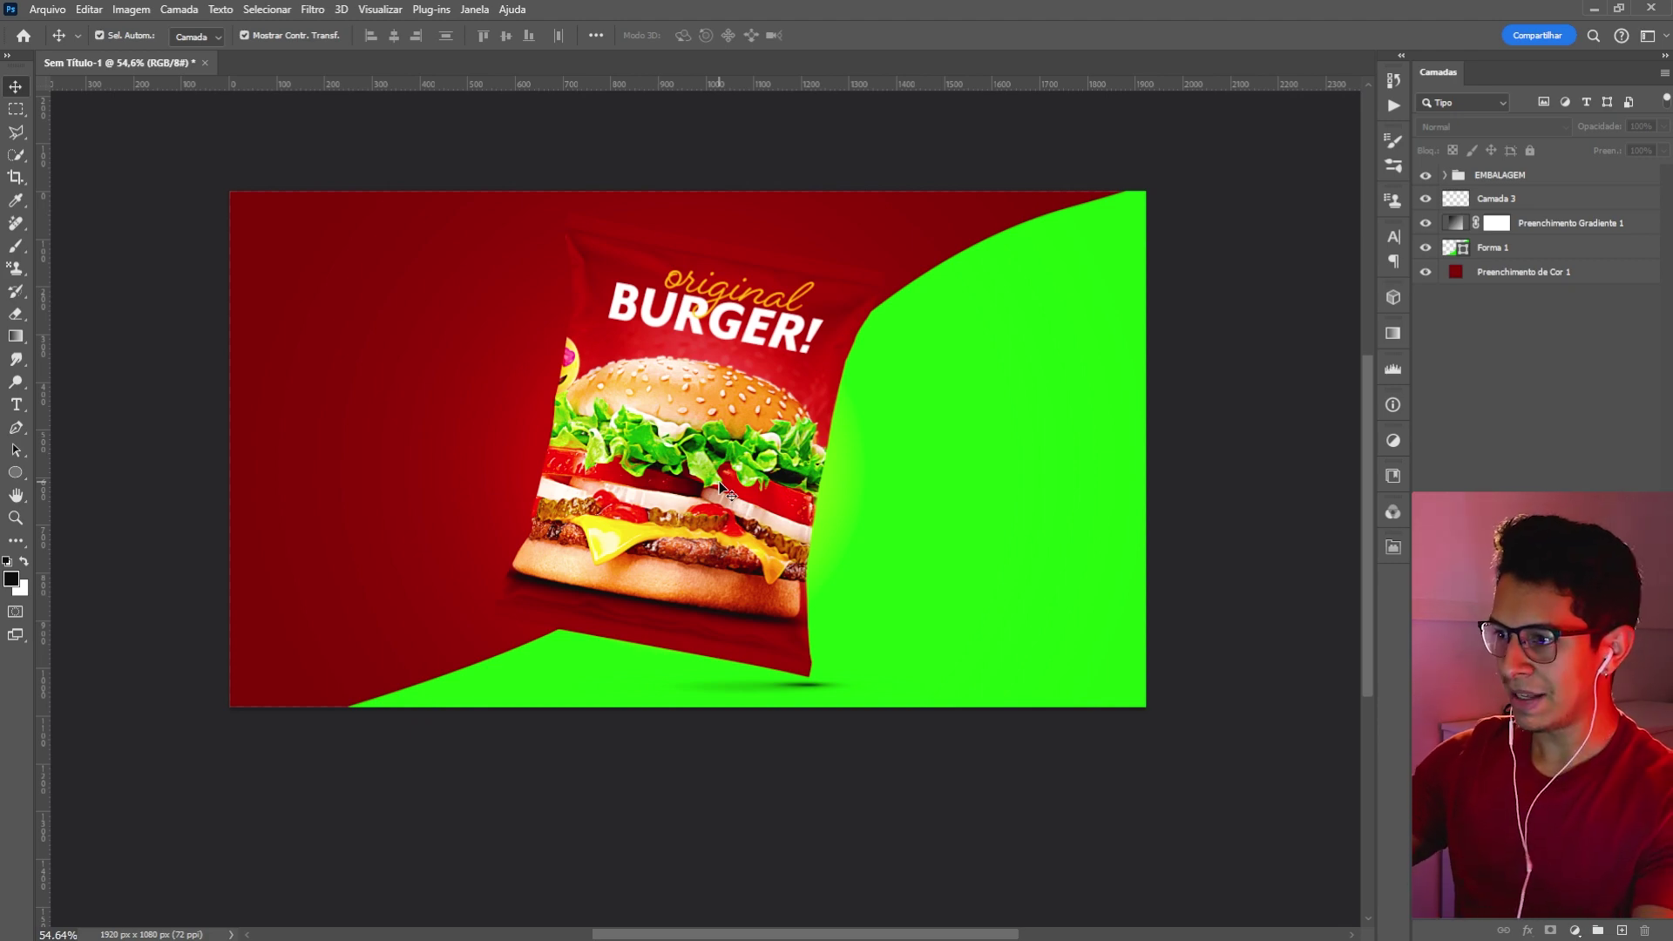
# - Inspect the contents of the artwork smart object Camada 2 in the EMBALAGEM group, toggling its layer's visibility, and return to the mockup document
pyautogui.click(1443, 176)
pyautogui.click(1465, 251)
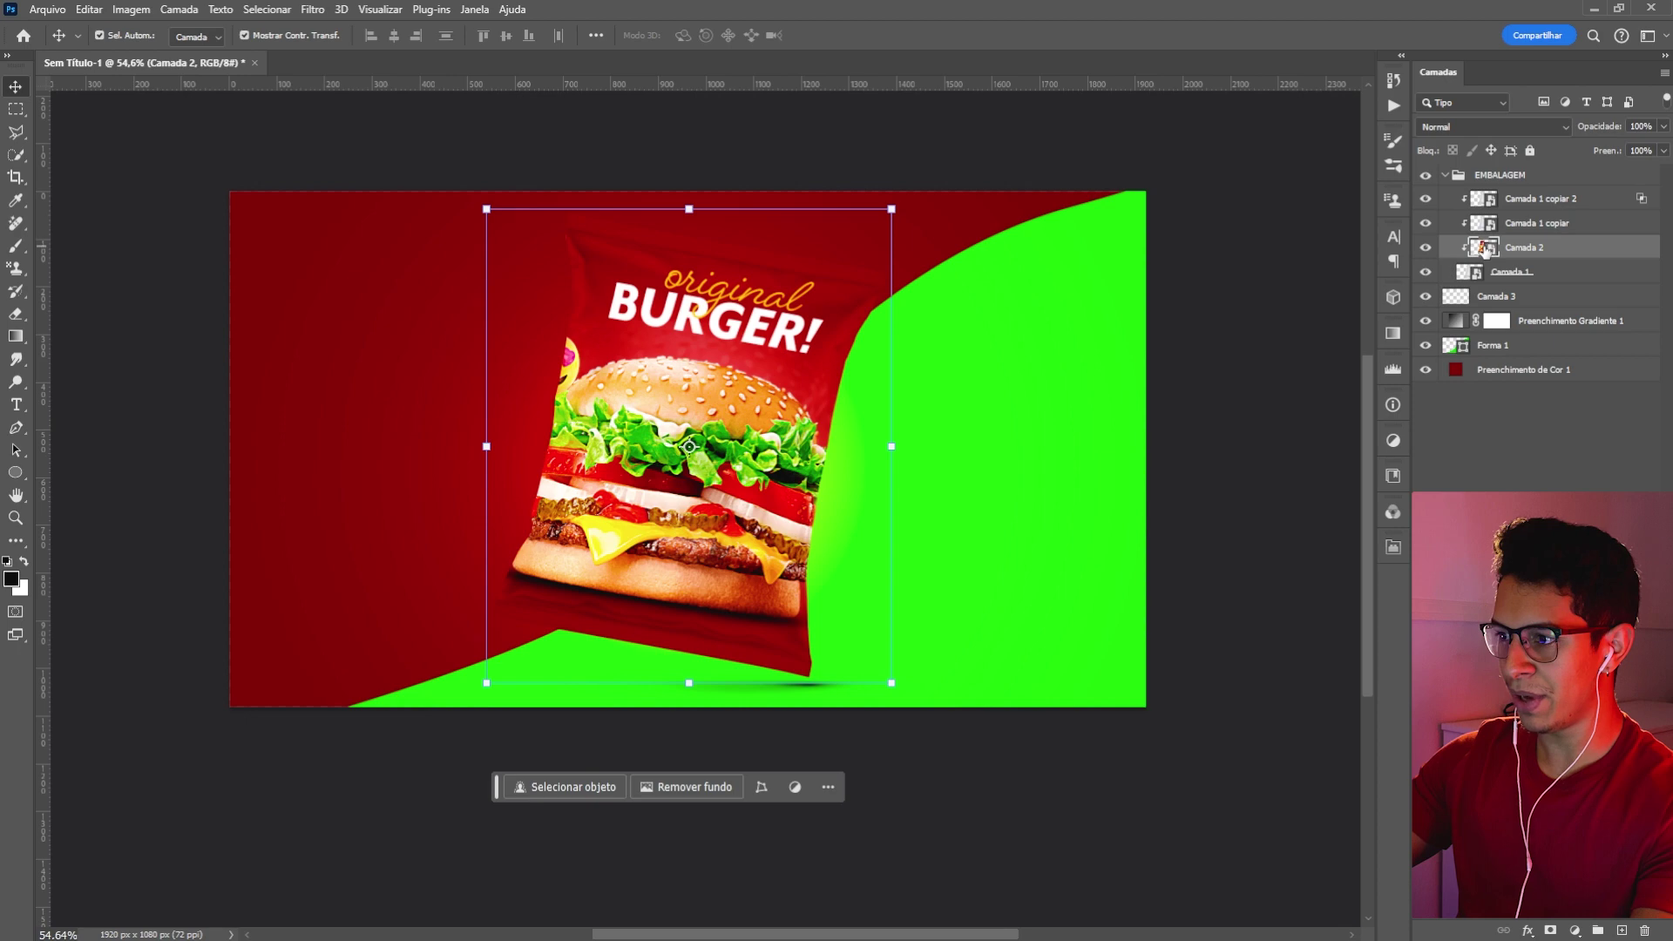
pyautogui.doubleClick(1484, 248)
pyautogui.press('Return')
pyautogui.scroll(-1, 705, 445)
pyautogui.scroll(2, 706, 444)
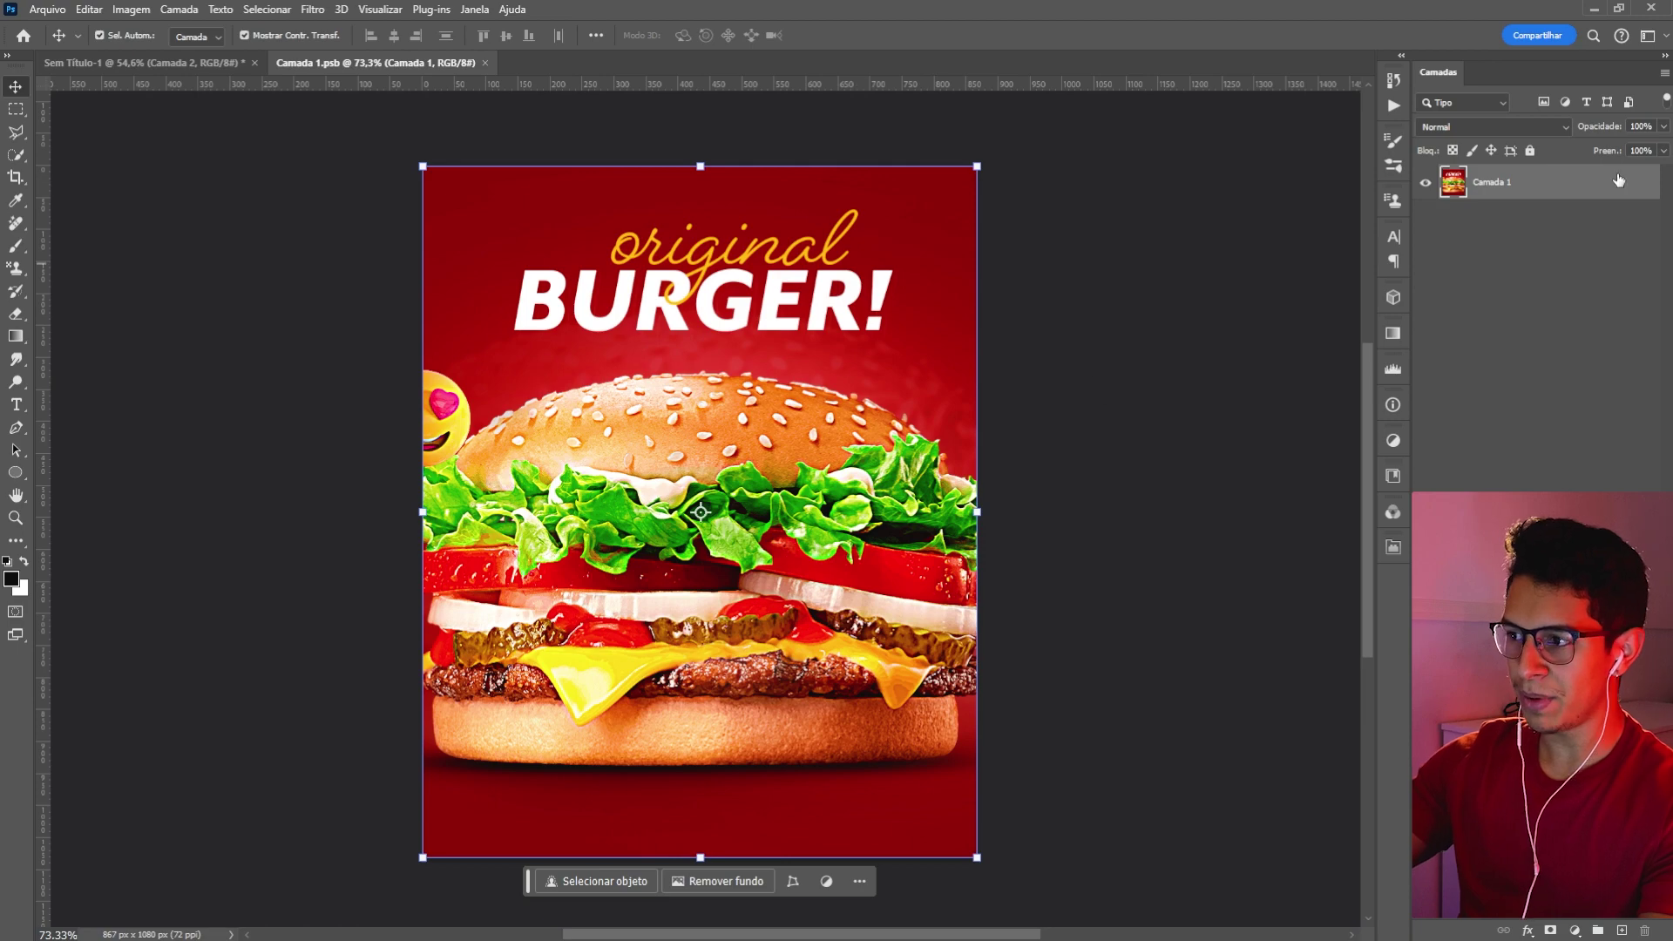
pyautogui.click(1424, 185)
pyautogui.click(1426, 186)
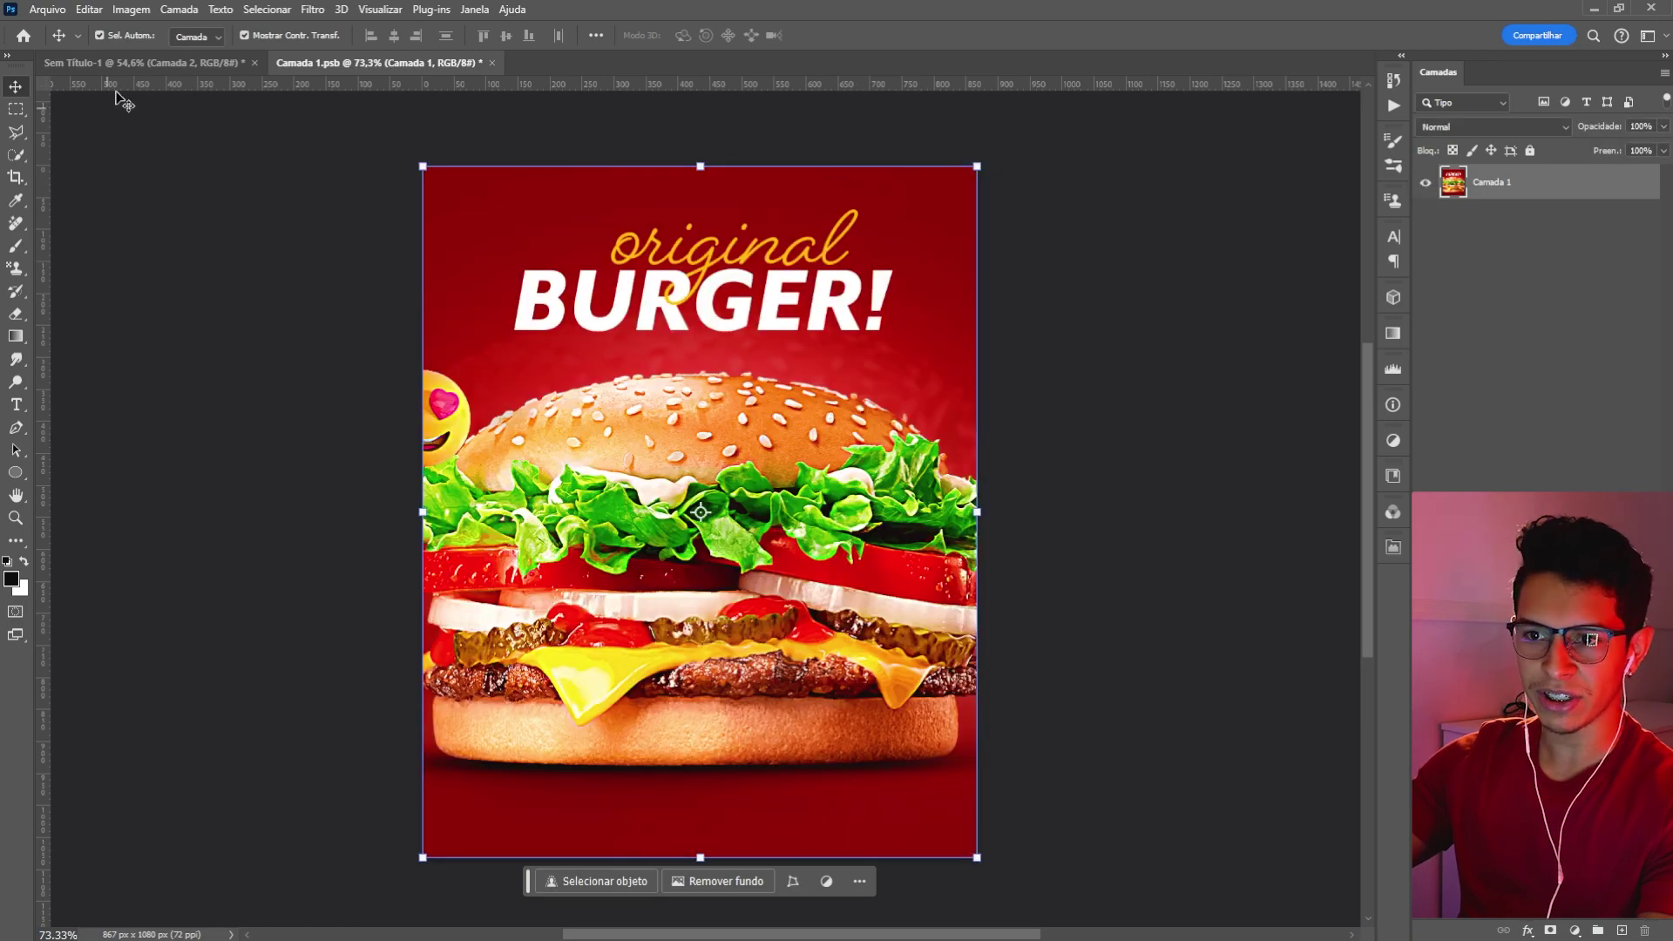
pyautogui.click(107, 65)
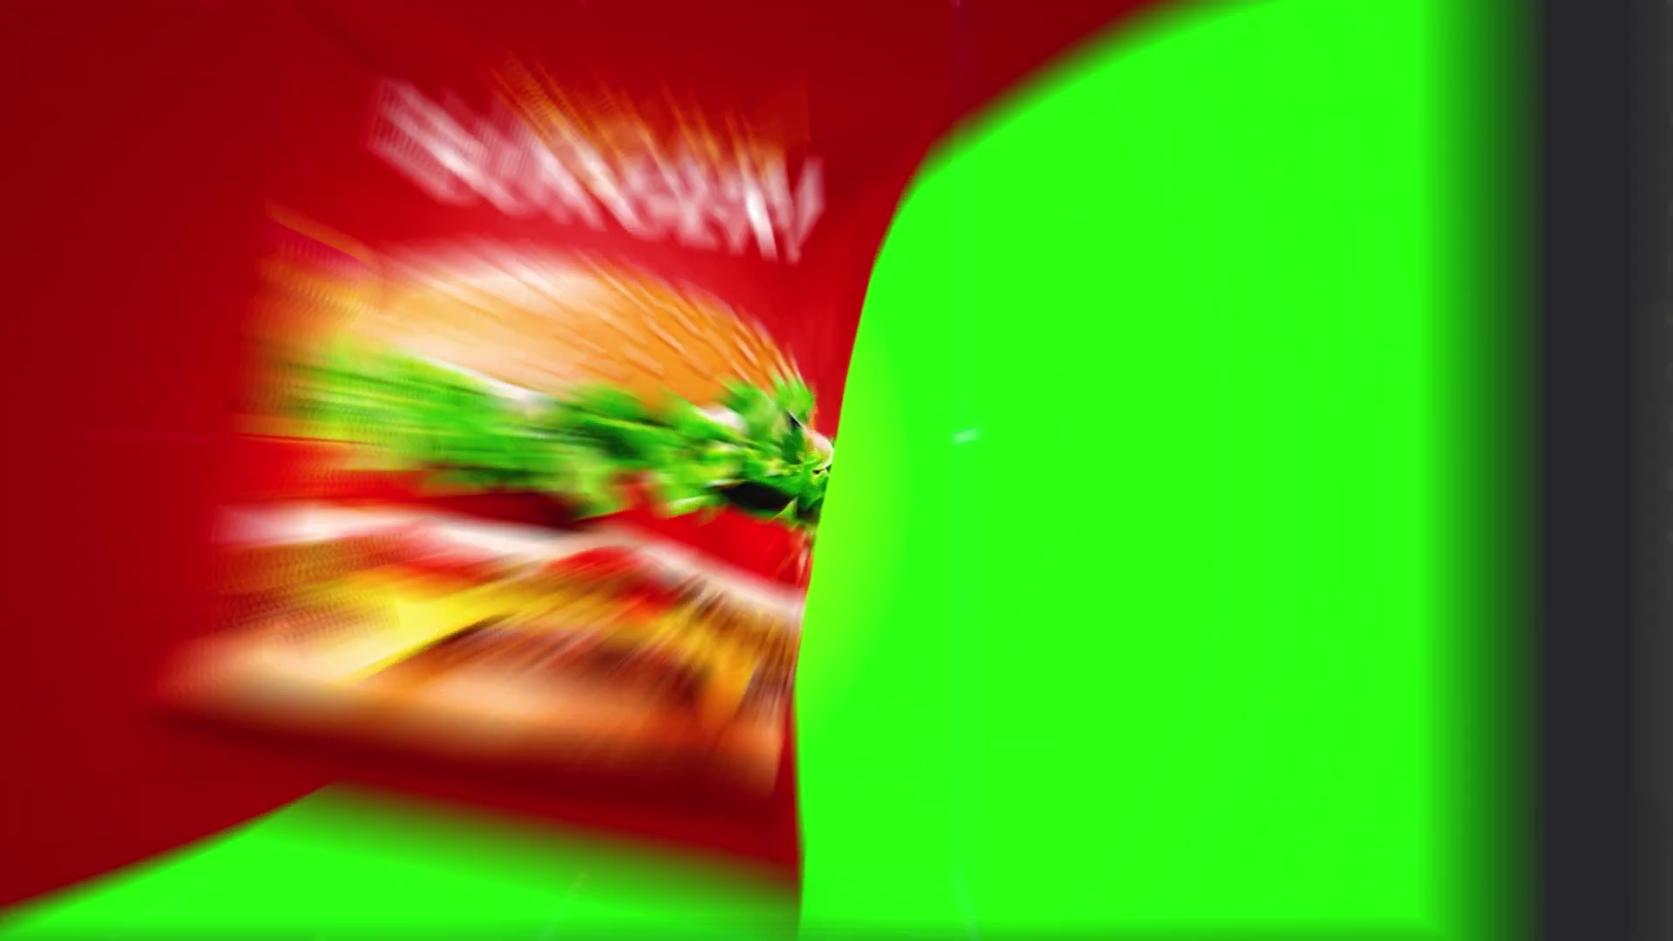